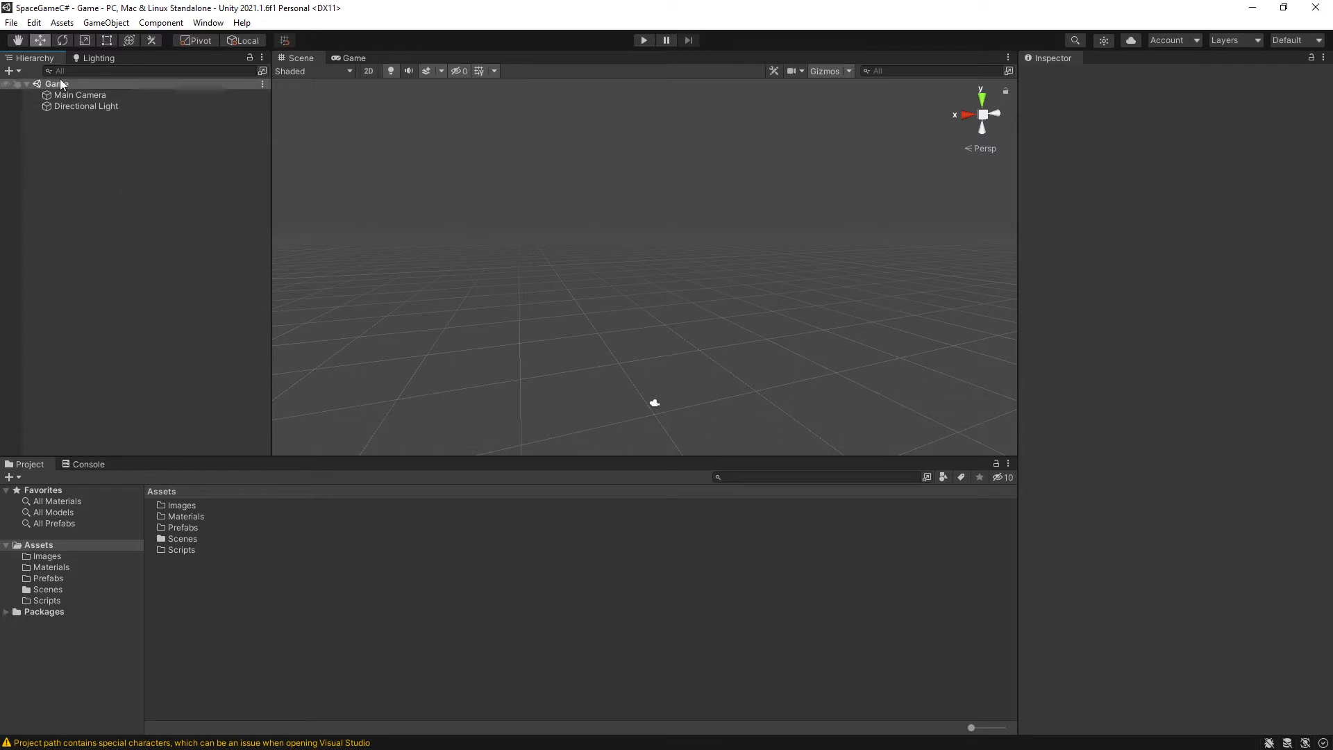
# Step: Open Assets > Scenes to list the Game and SampleScene scenes, then clear the selection
pyautogui.click(182, 539)
pyautogui.doubleClick(188, 536)
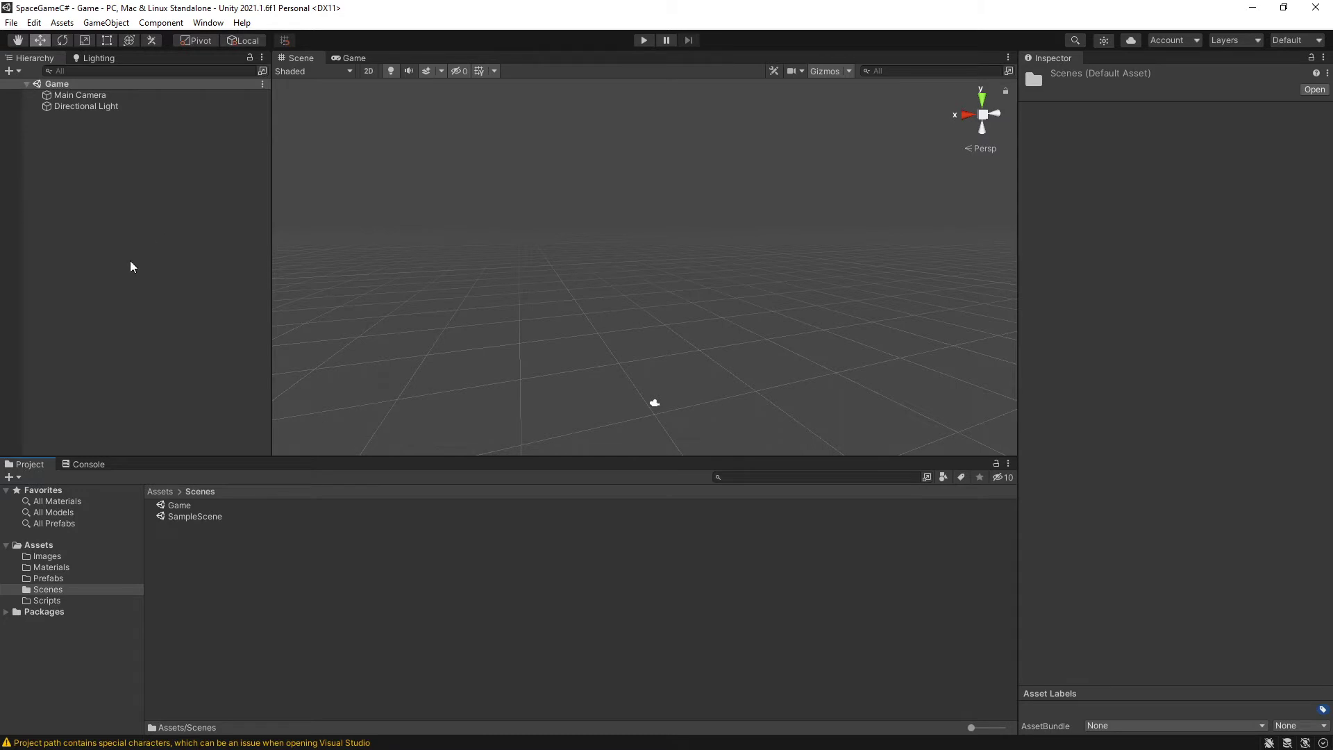
pyautogui.click(114, 159)
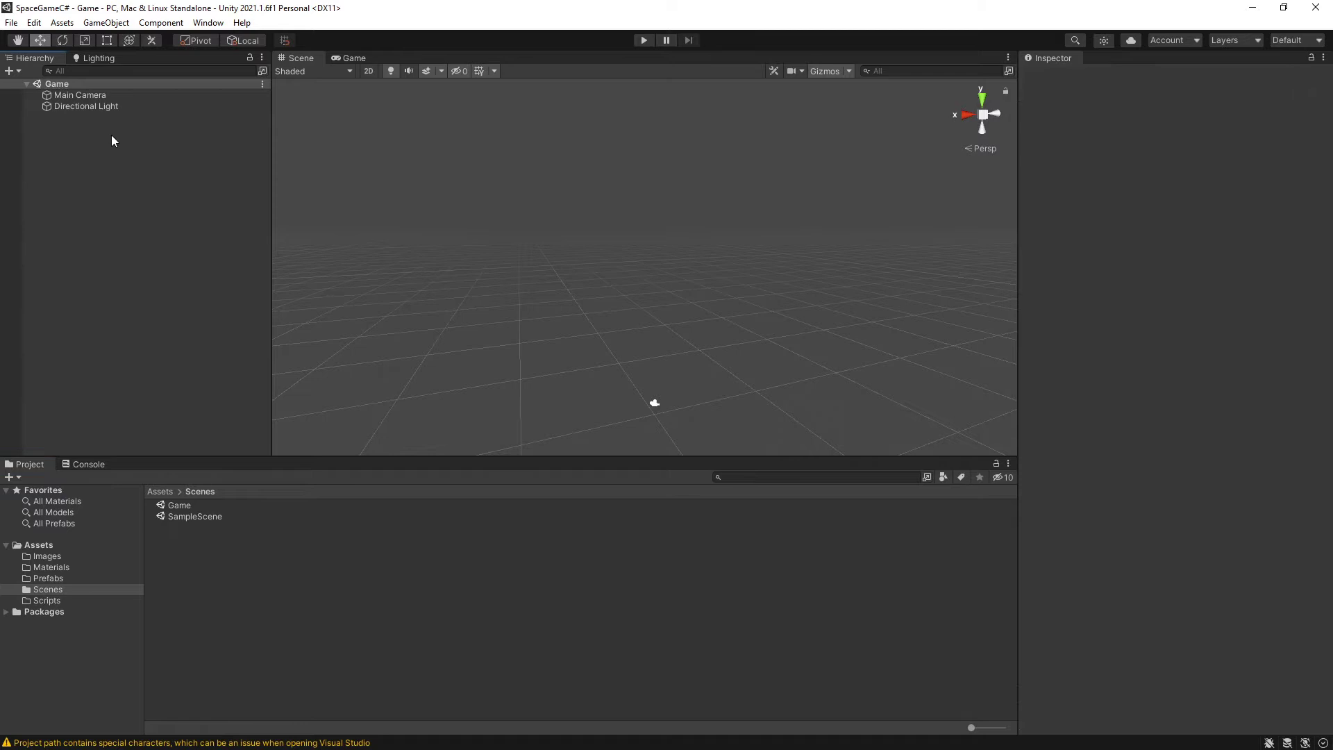
pyautogui.click(66, 96)
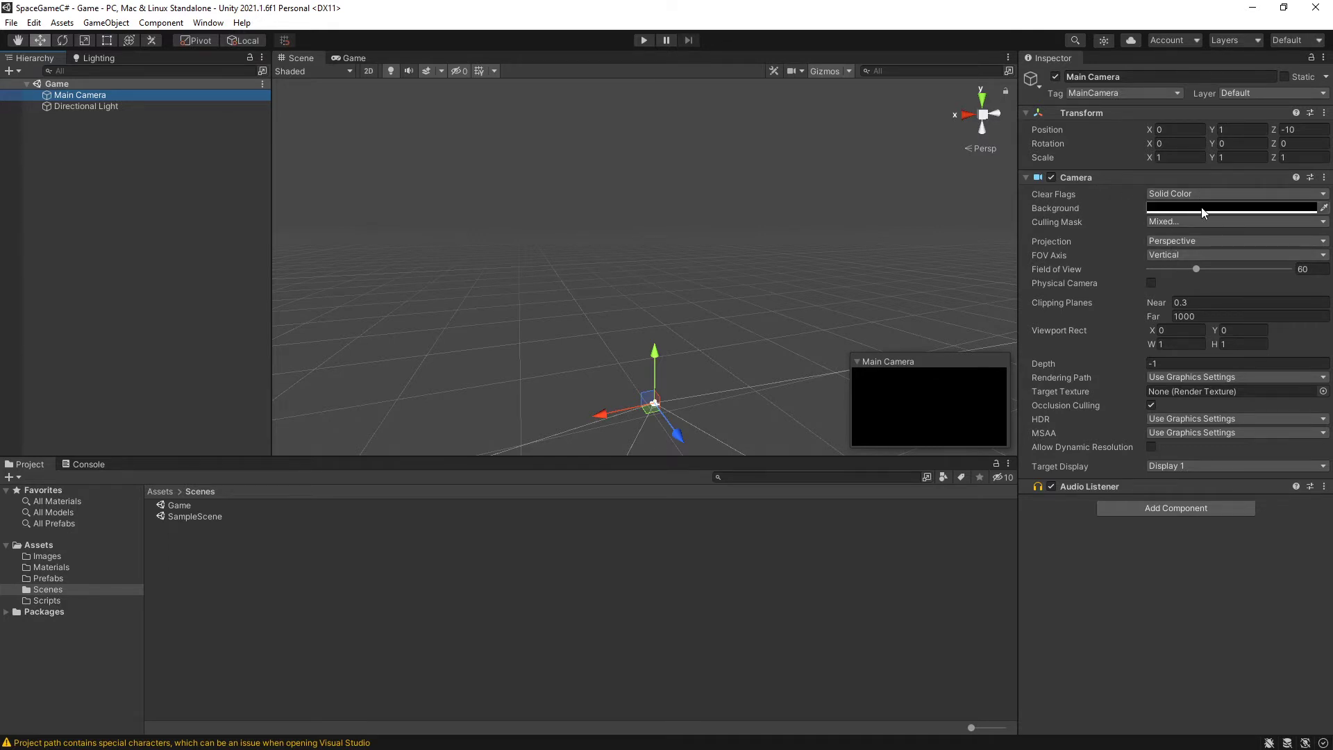
pyautogui.click(352, 53)
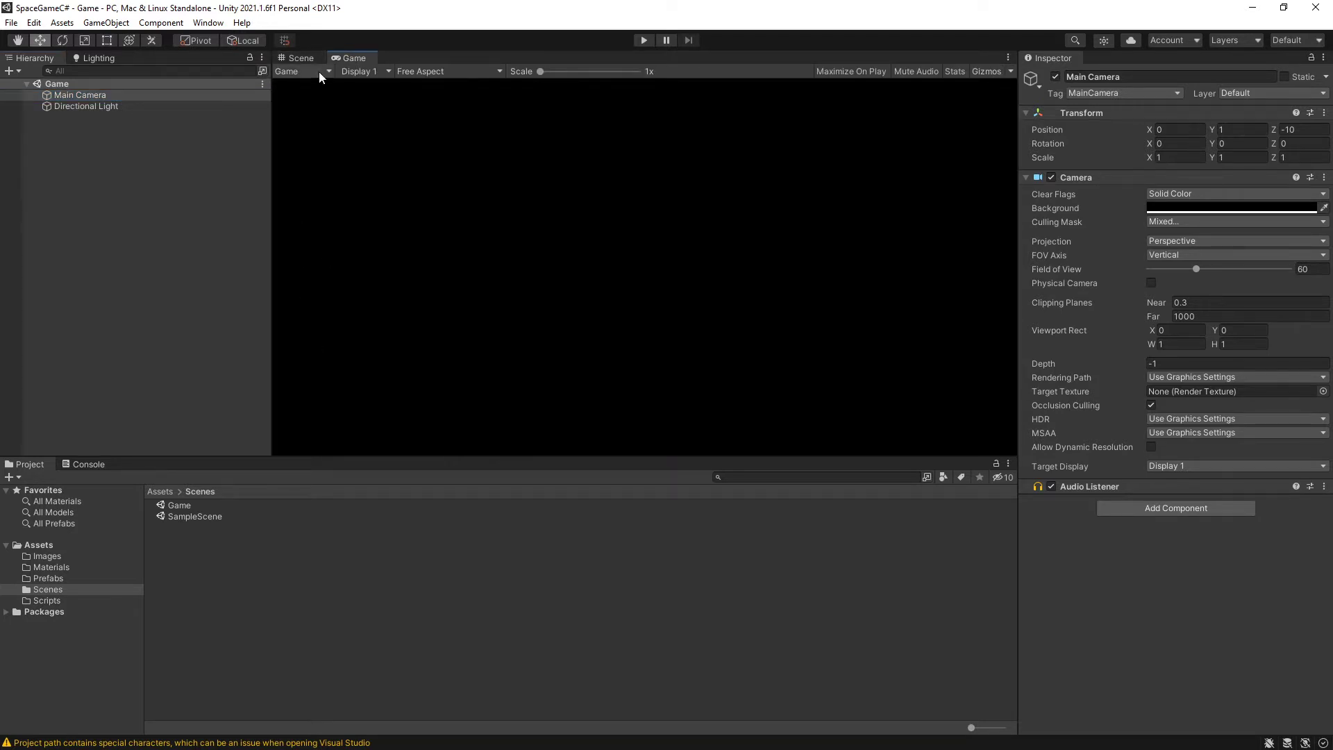
pyautogui.click(296, 59)
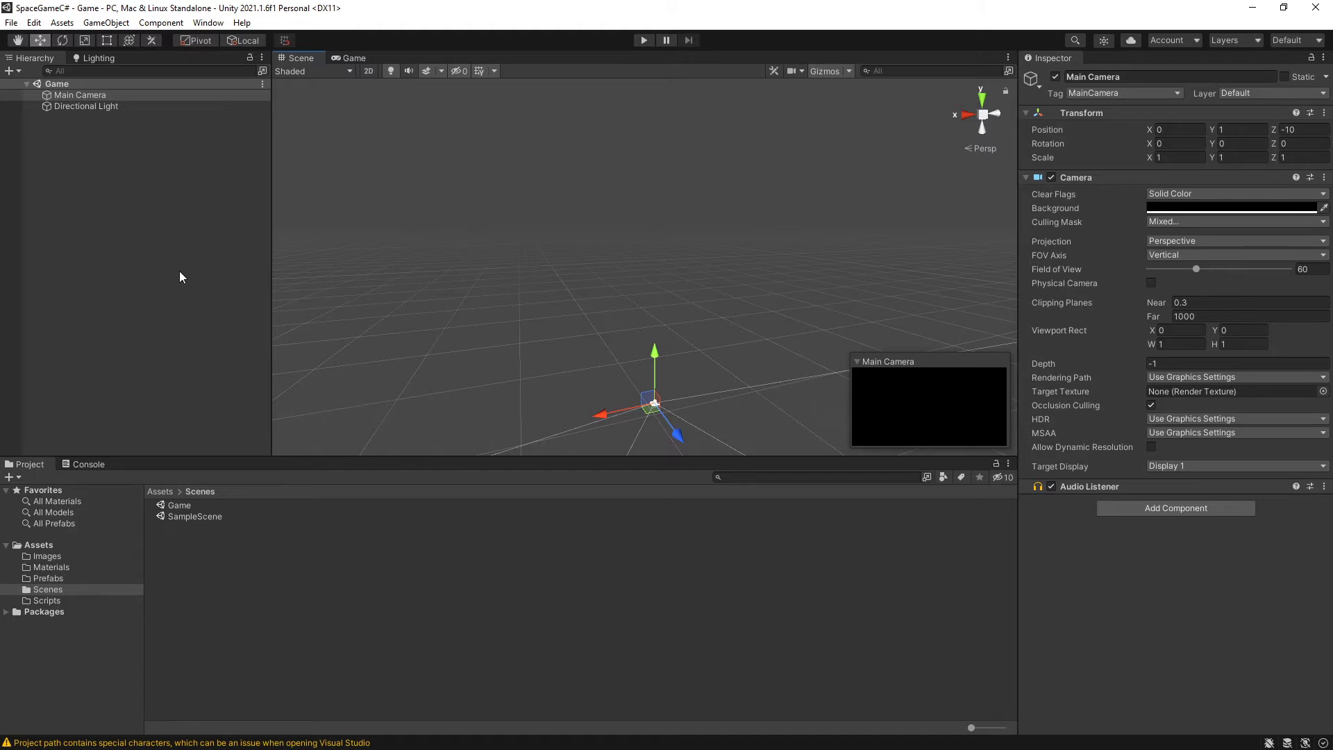
# Step: Add a 3D Object > Cube from the Hierarchy and name it Body
pyautogui.rightClick(78, 142)
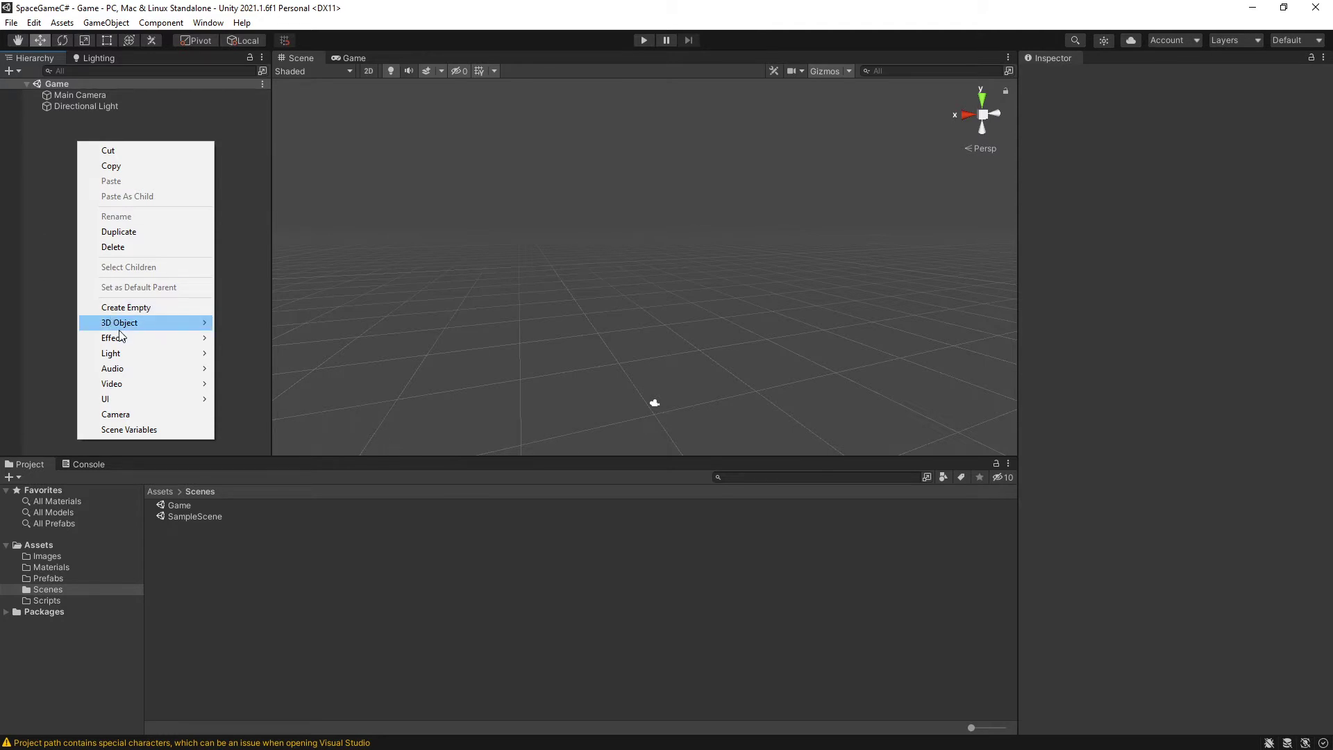
pyautogui.moveTo(117, 325)
pyautogui.click(285, 324)
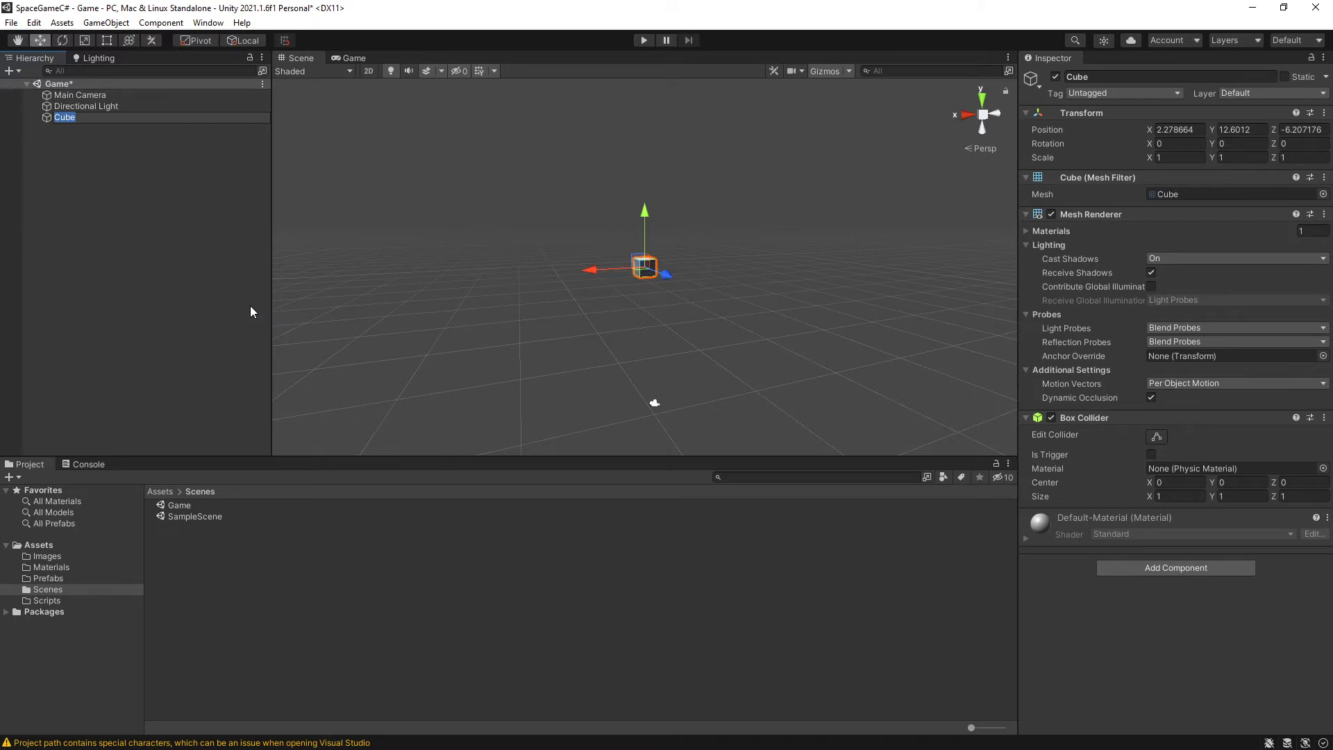
pyautogui.write('Body')
pyautogui.press('Return')
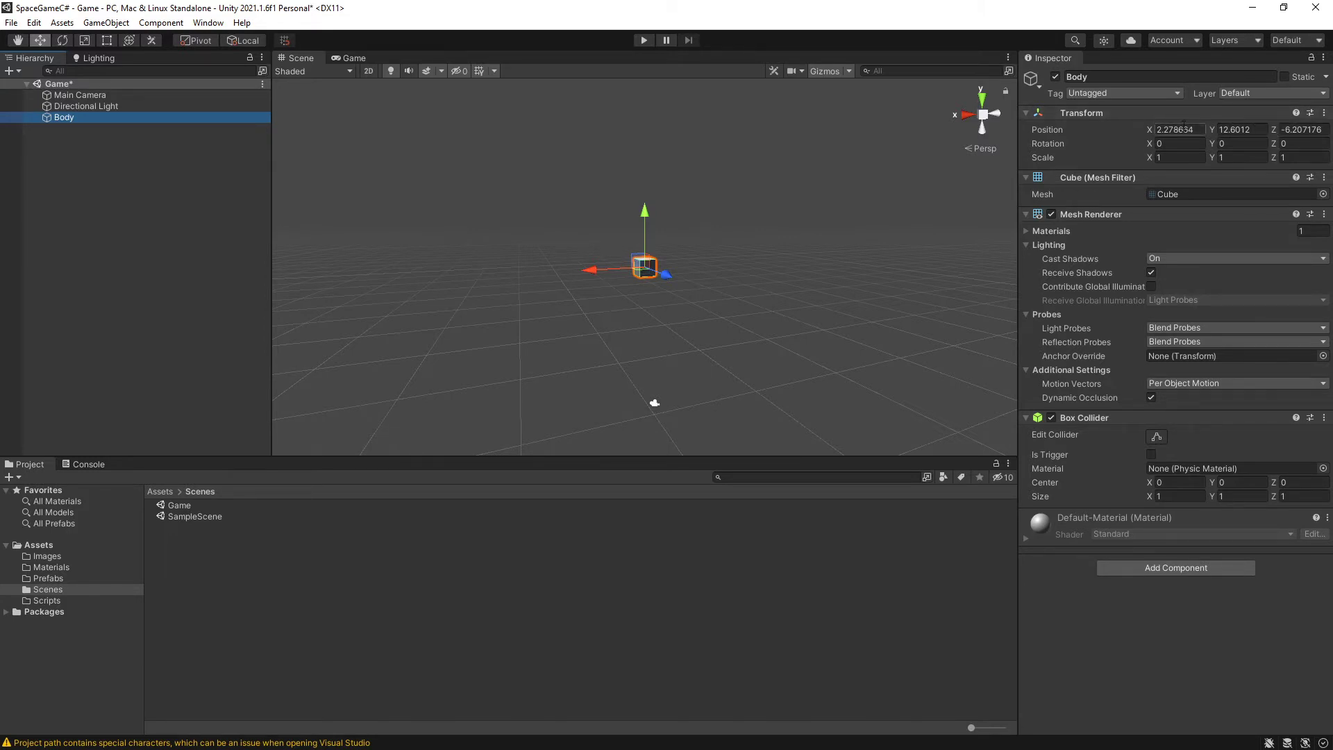
# Step: Reset Body's Transform to position 0, 0, 0 and frame the cube in the view
pyautogui.click(1323, 114)
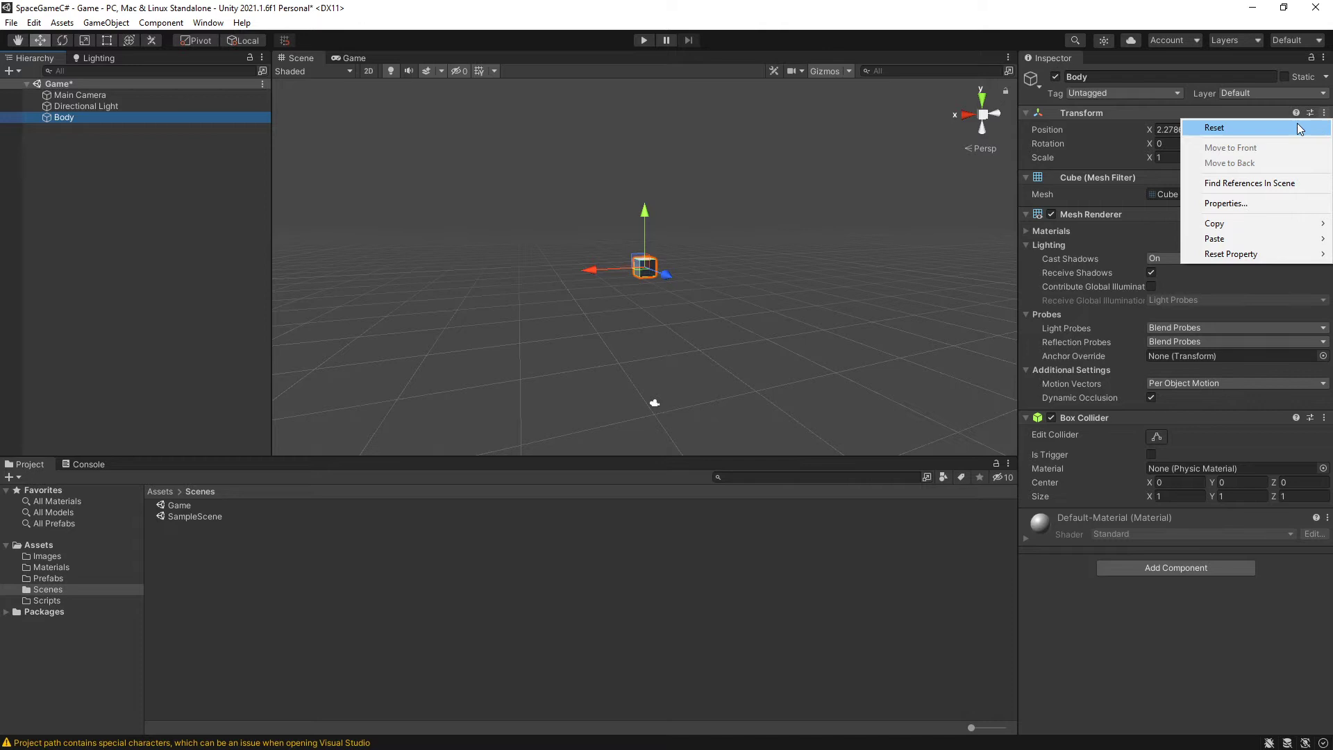
pyautogui.click(1247, 130)
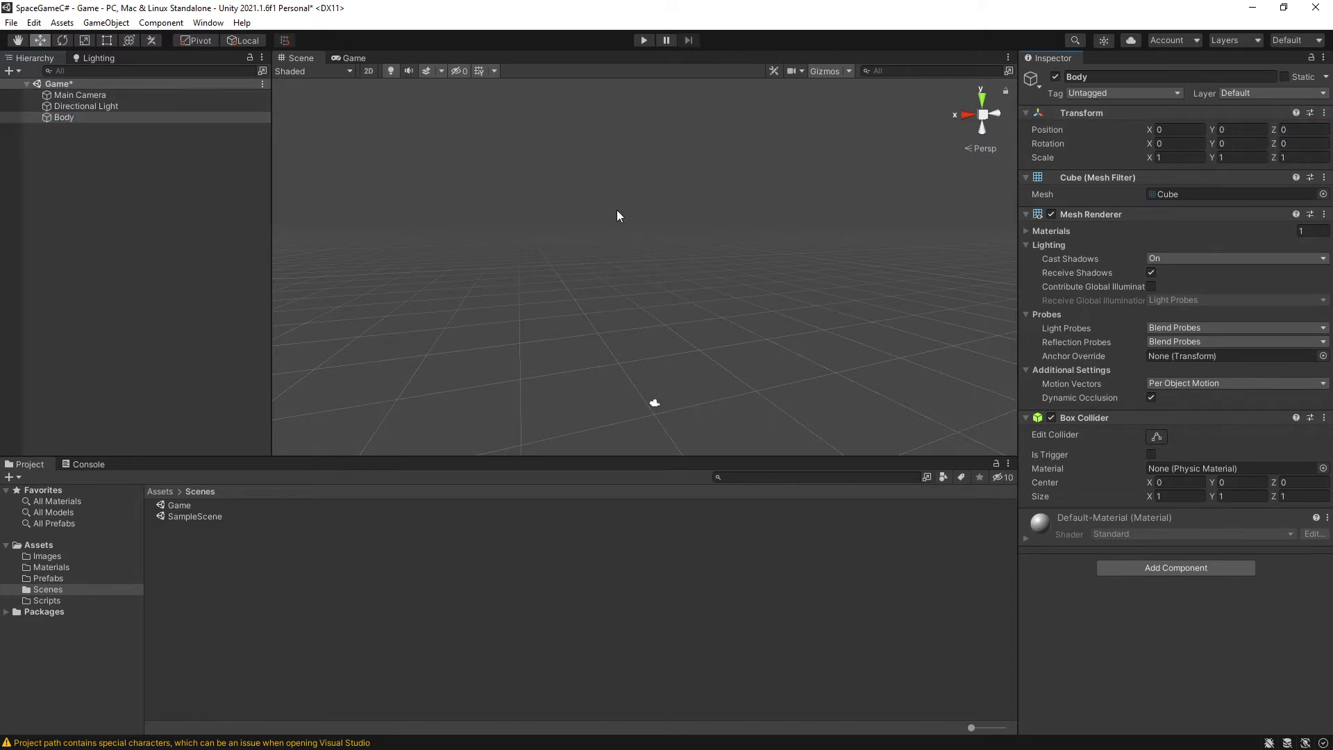
pyautogui.moveTo(617, 211); pyautogui.dragTo(633, 261, button='right')
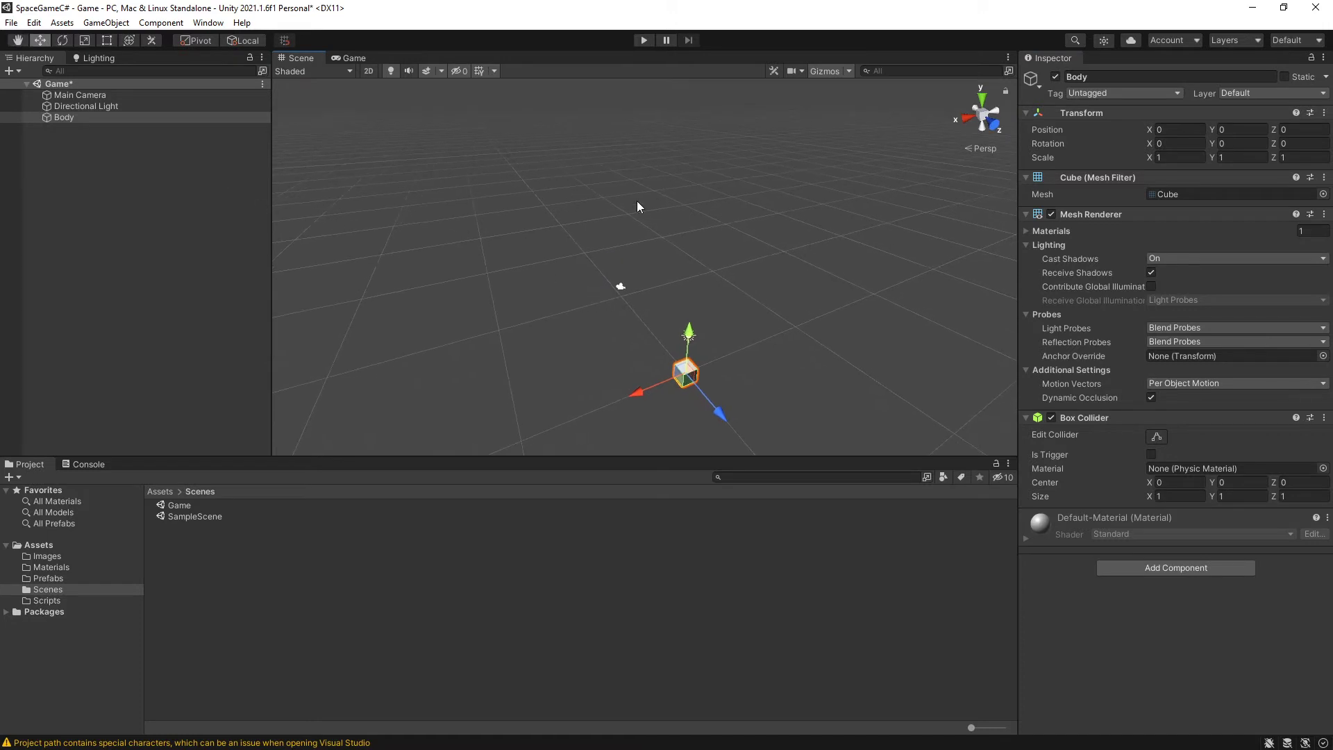
pyautogui.moveTo(636, 201); pyautogui.dragTo(653, 252, button='right')
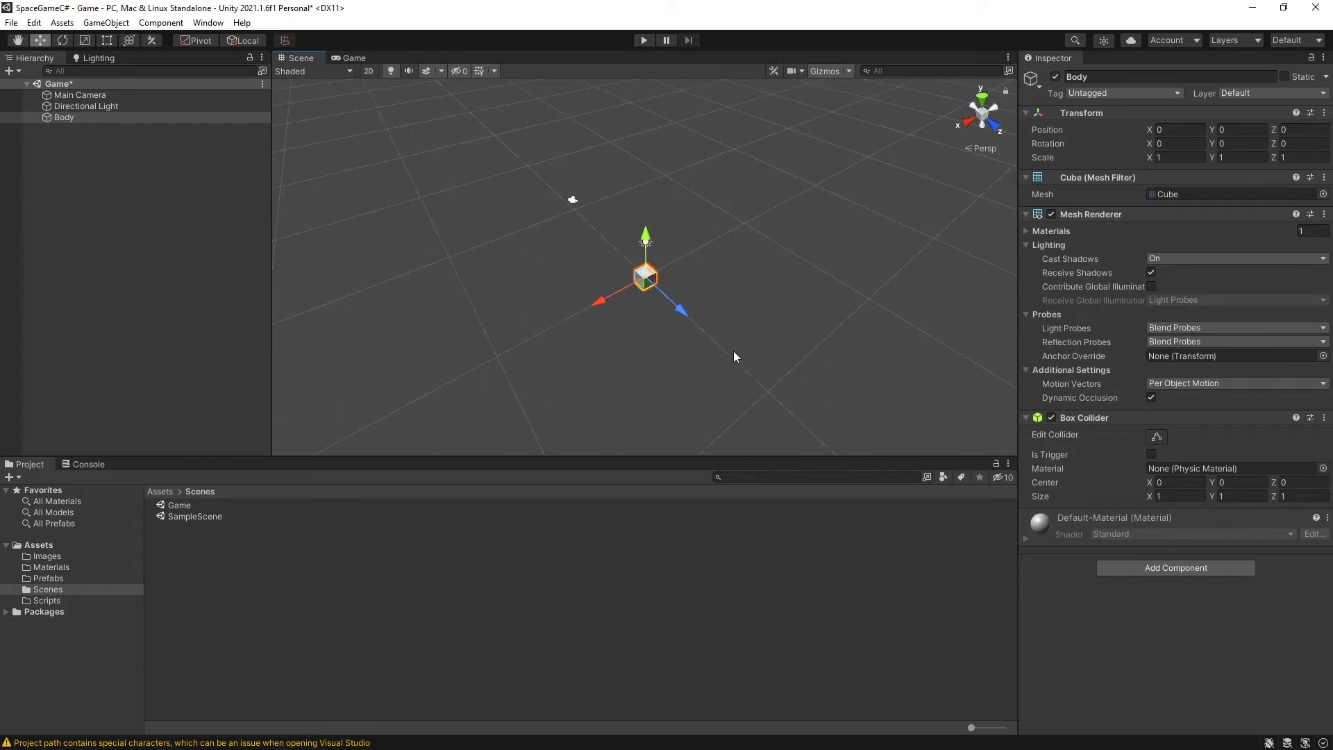
pyautogui.moveTo(683, 338)
pyautogui.mouseDown(button='right')
pyautogui.moveTo(666, 360)
pyautogui.moveTo(687, 347)
pyautogui.mouseUp(button='right')
pyautogui.doubleClick(80, 118)
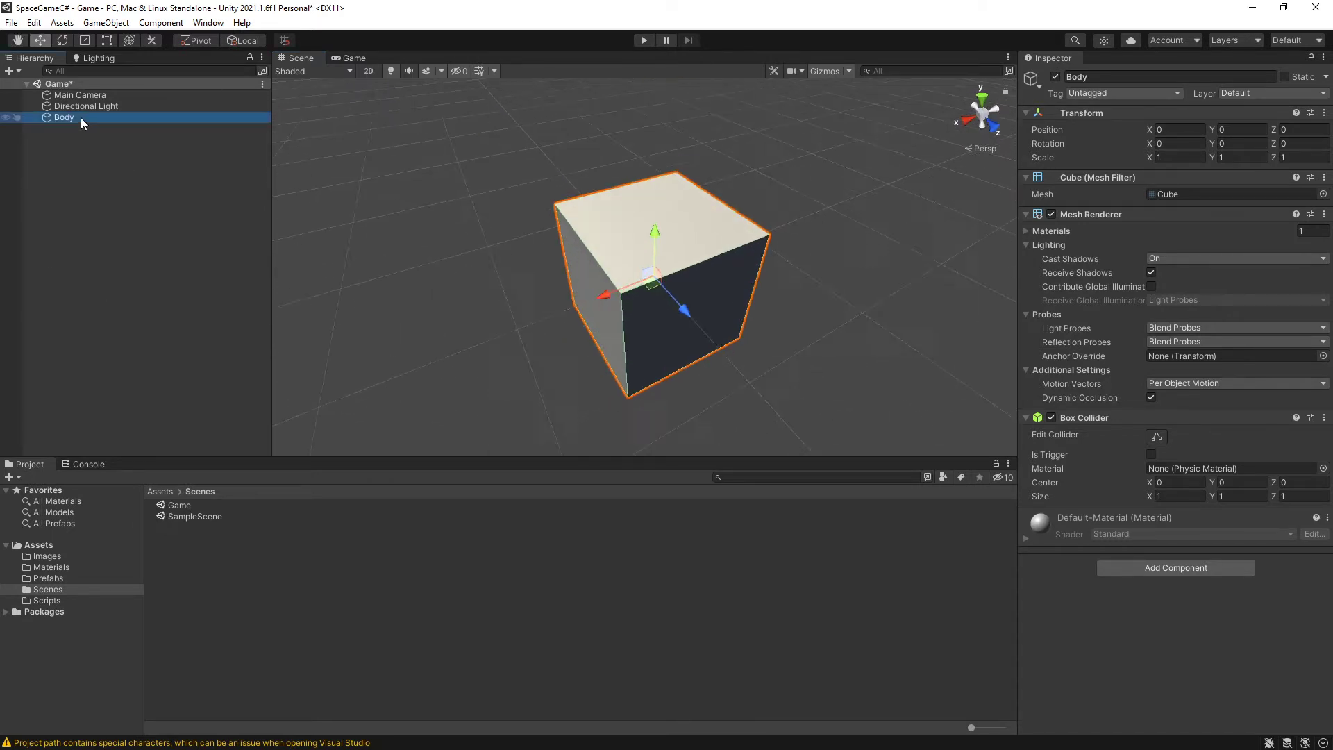
pyautogui.moveTo(973, 232); pyautogui.dragTo(527, 286, button='right')
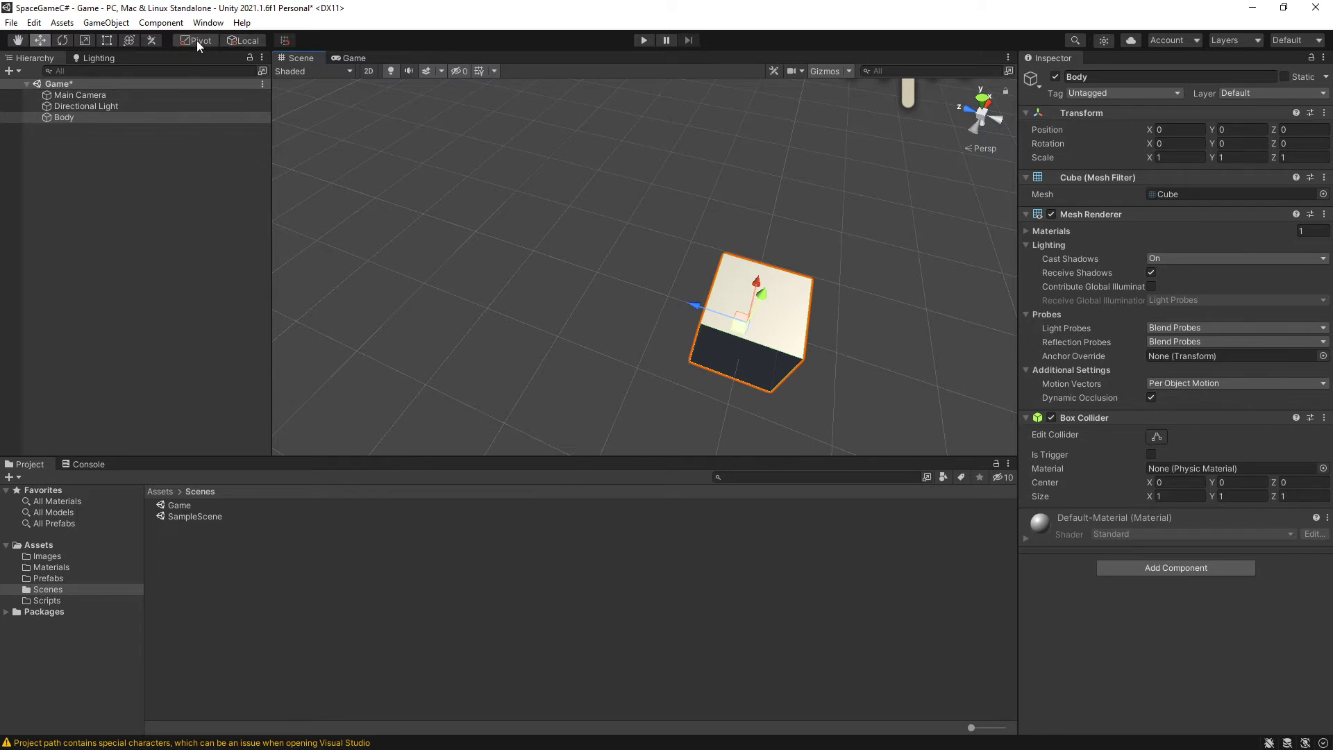
pyautogui.click(243, 40)
pyautogui.click(239, 44)
# Step: Set Body's Scale Y to 0.5 and Scale Z to 3 to form a long slab
pyautogui.click(1264, 158)
pyautogui.write('.5')
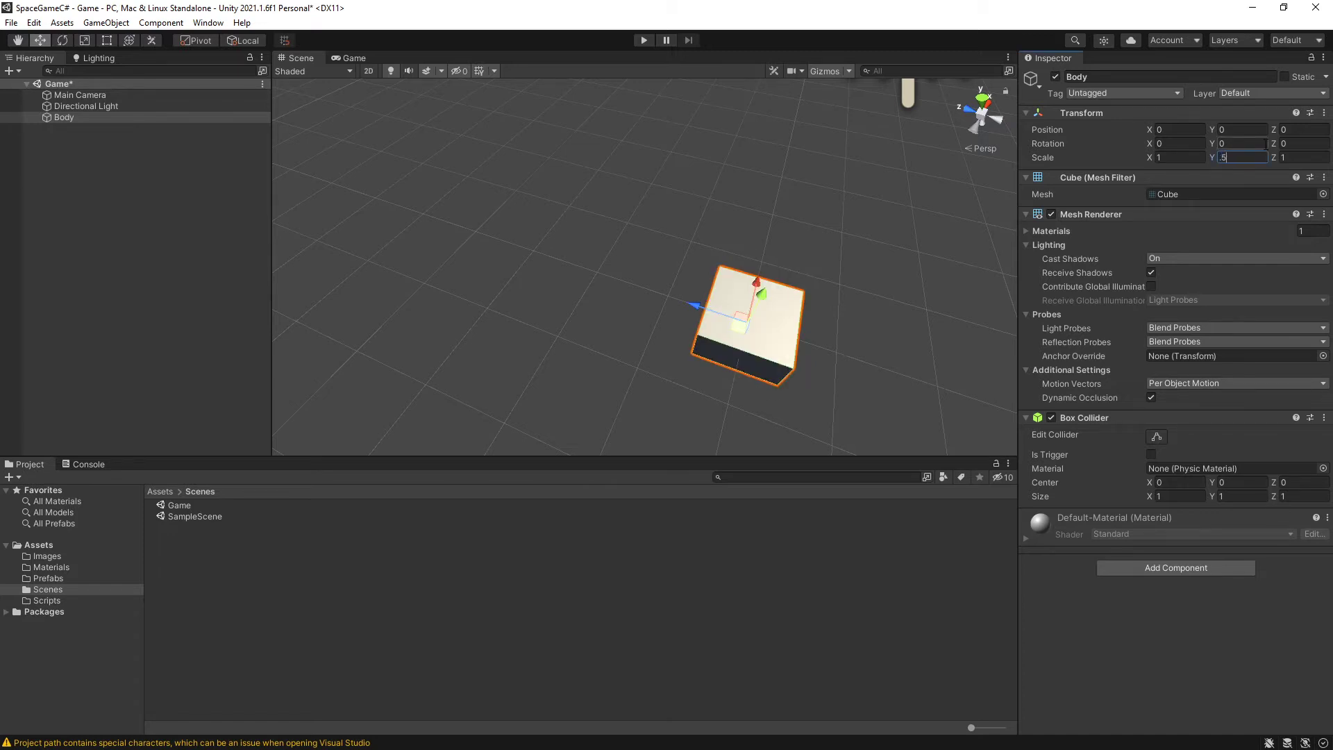
pyautogui.press('Tab')
pyautogui.write('3')
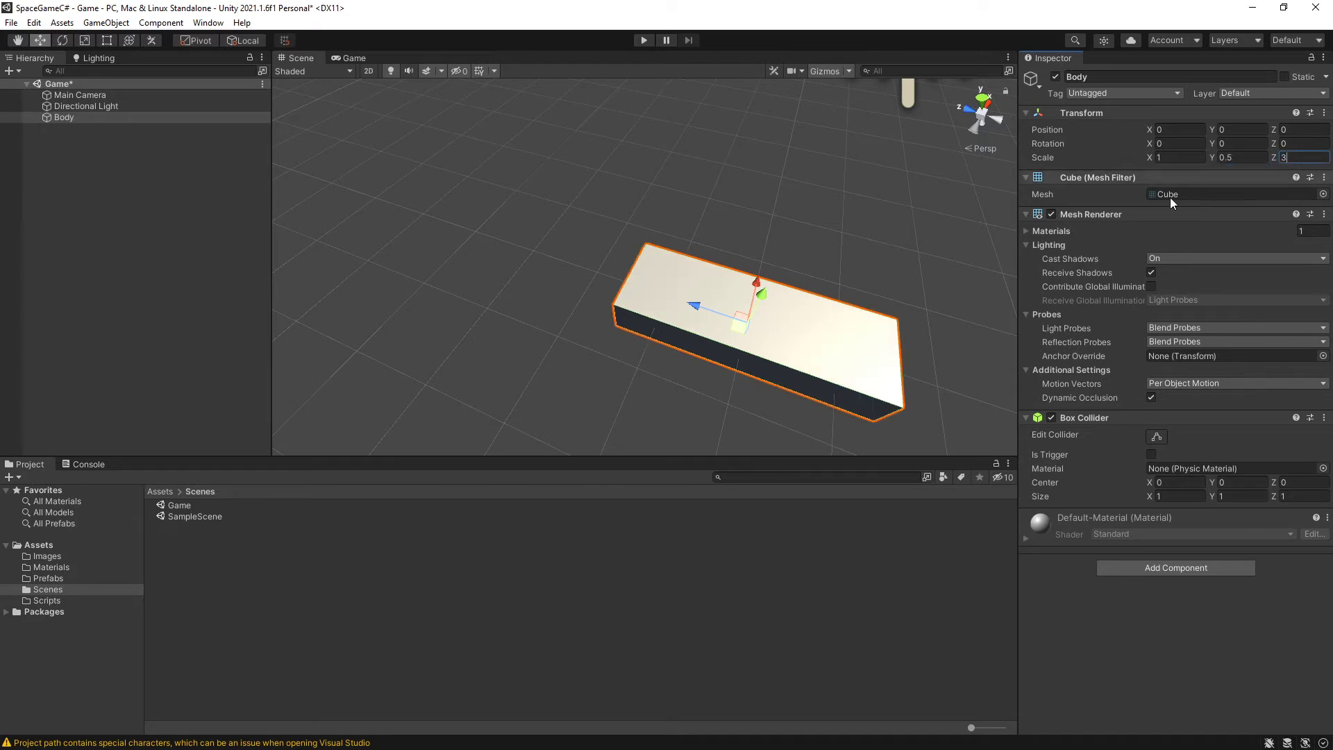
pyautogui.keyDown('alt'); pyautogui.moveTo(871, 298); pyautogui.dragTo(506, 250); pyautogui.keyUp('alt')
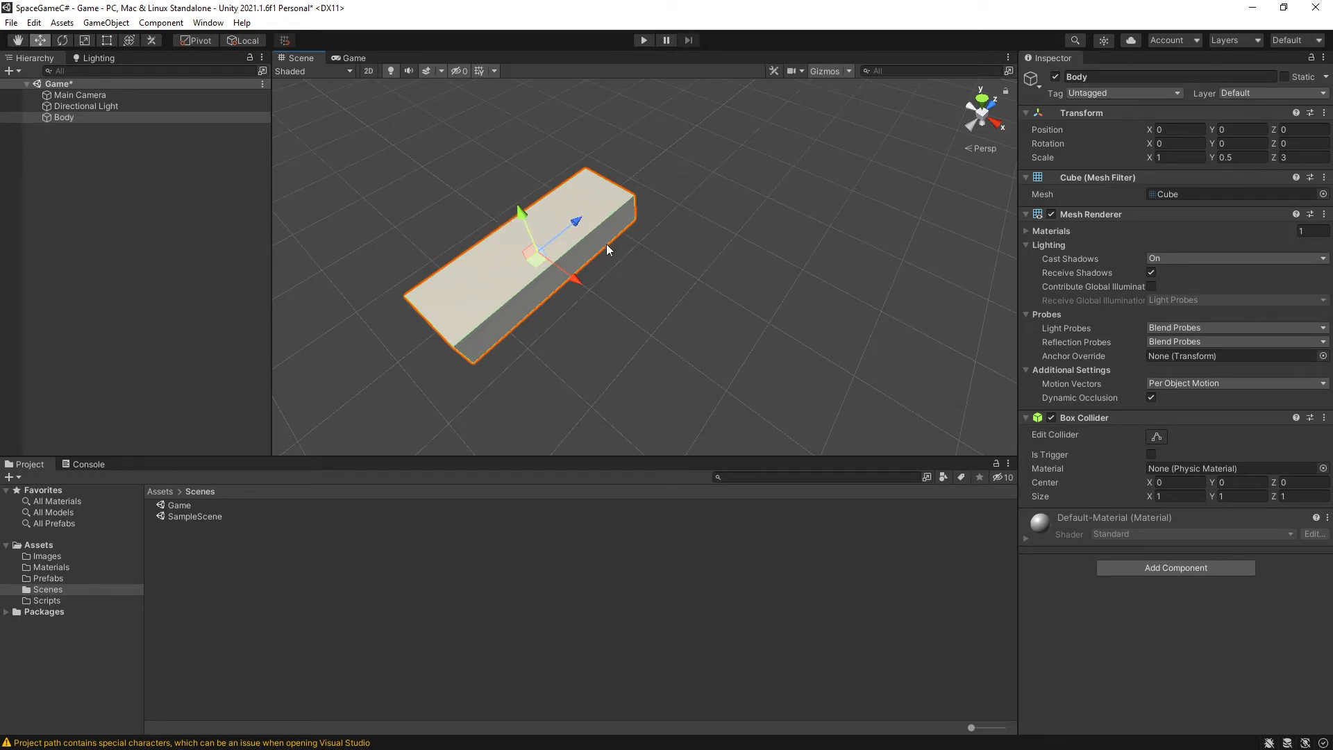
pyautogui.click(64, 173)
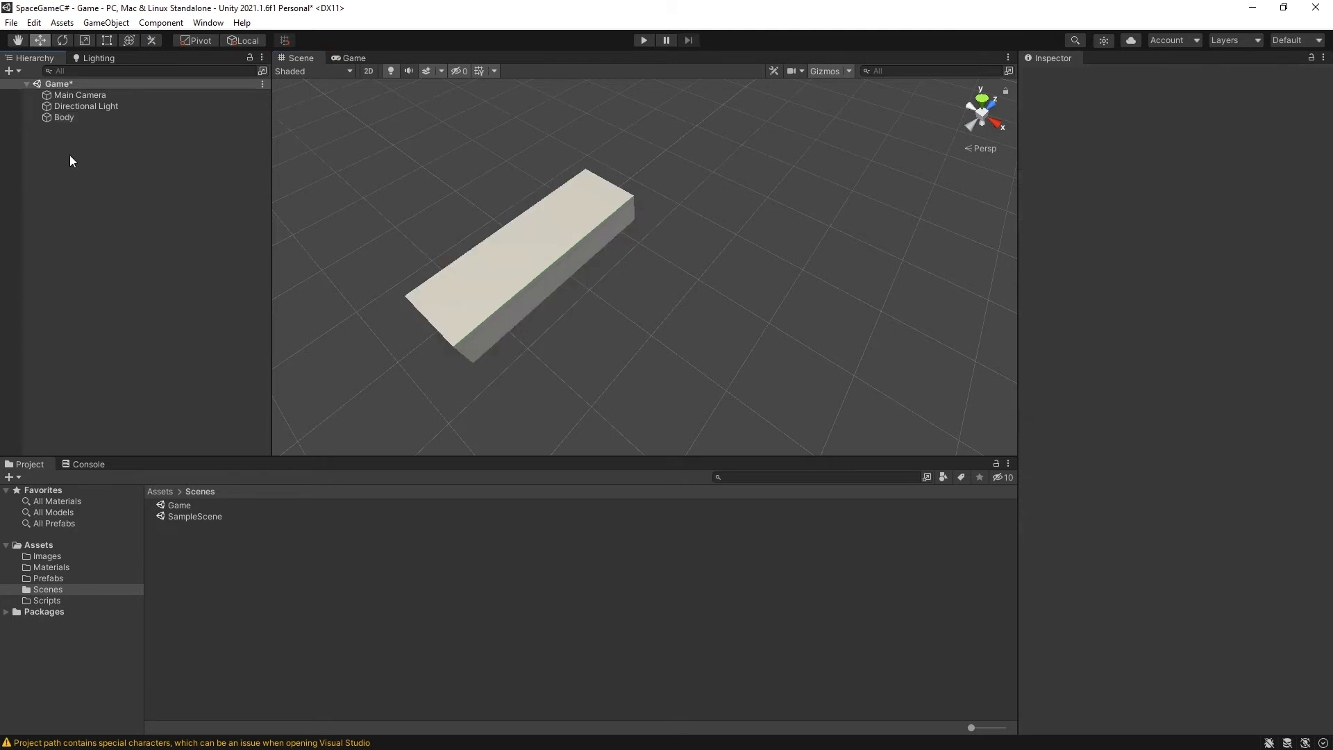
# Step: Add a 3D Object > Cylinder to the scene from the Hierarchy menu
pyautogui.rightClick(70, 161)
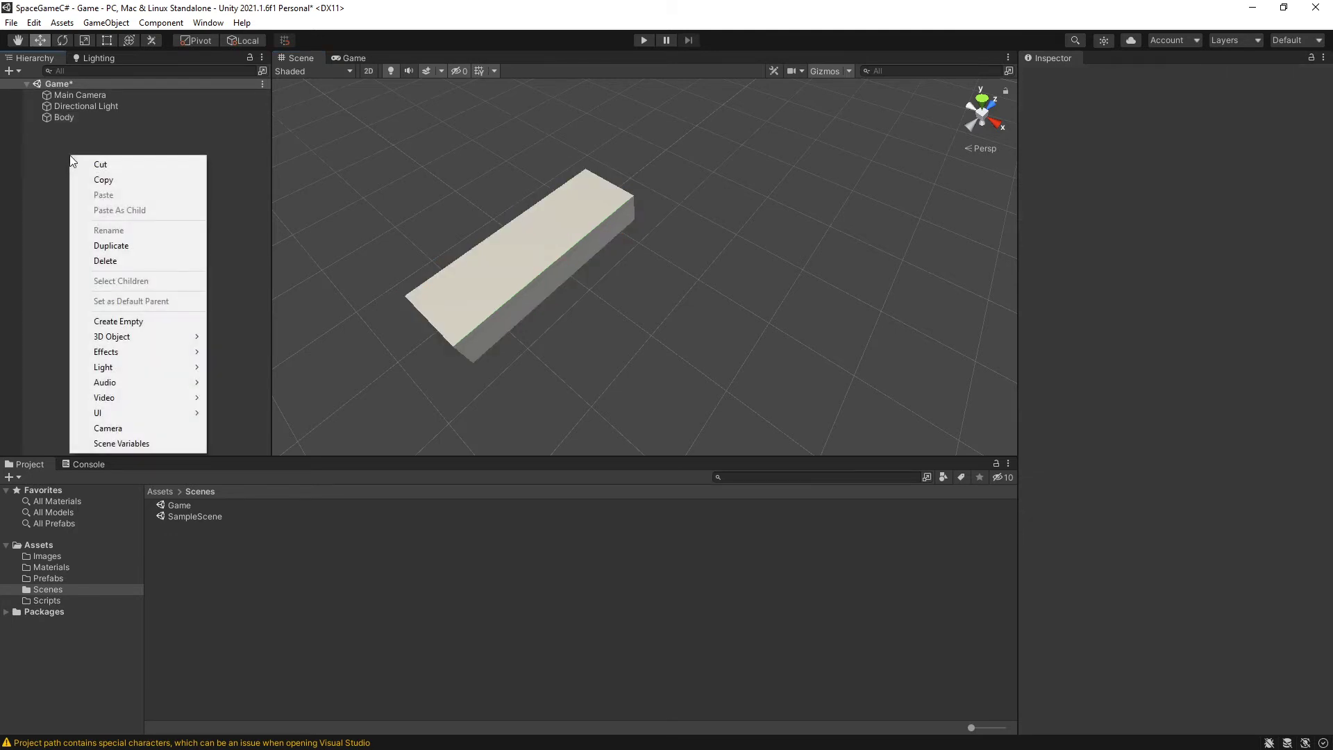
pyautogui.click(54, 140)
pyautogui.rightClick(52, 140)
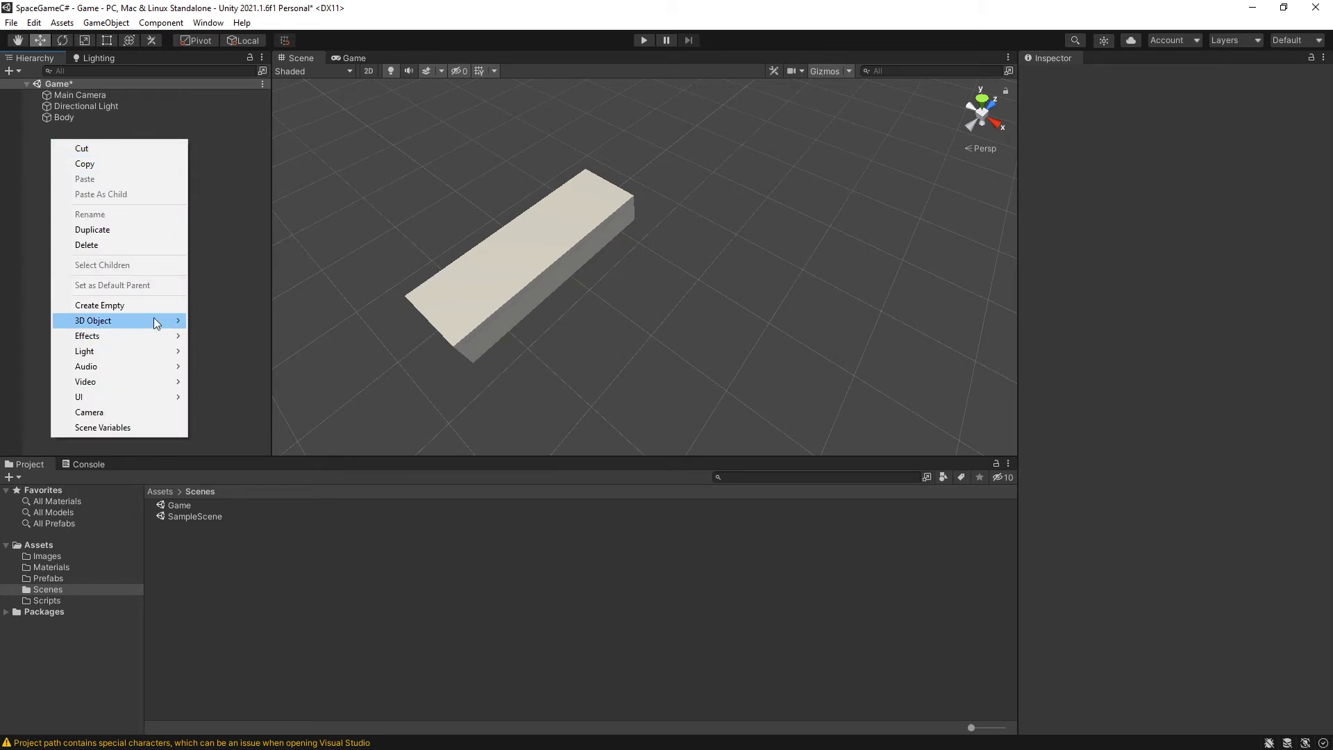
pyautogui.moveTo(153, 319)
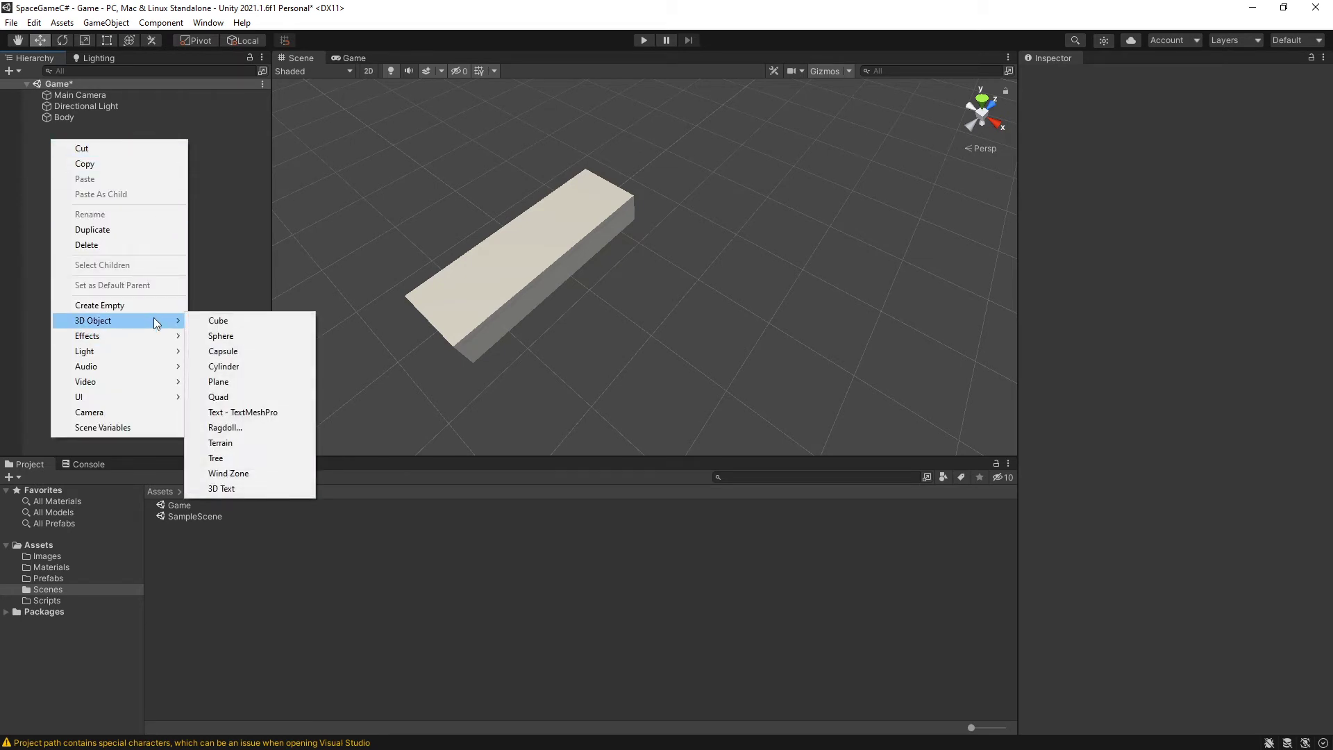
pyautogui.click(261, 368)
pyautogui.keyDown('alt'); pyautogui.moveTo(369, 300); pyautogui.dragTo(544, 282); pyautogui.keyUp('alt')
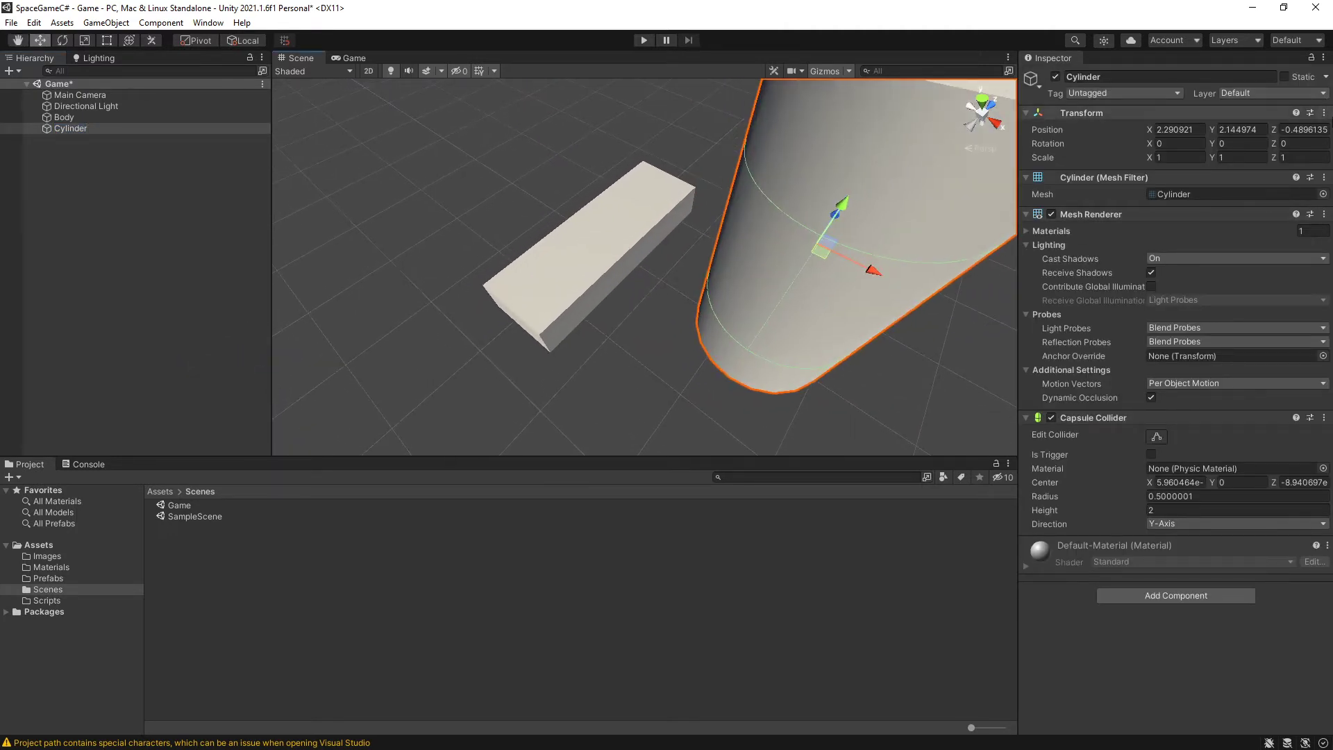
# Step: Reset the cylinder's Transform so it stands at the origin through the Body slab
pyautogui.click(1284, 112)
pyautogui.click(1324, 112)
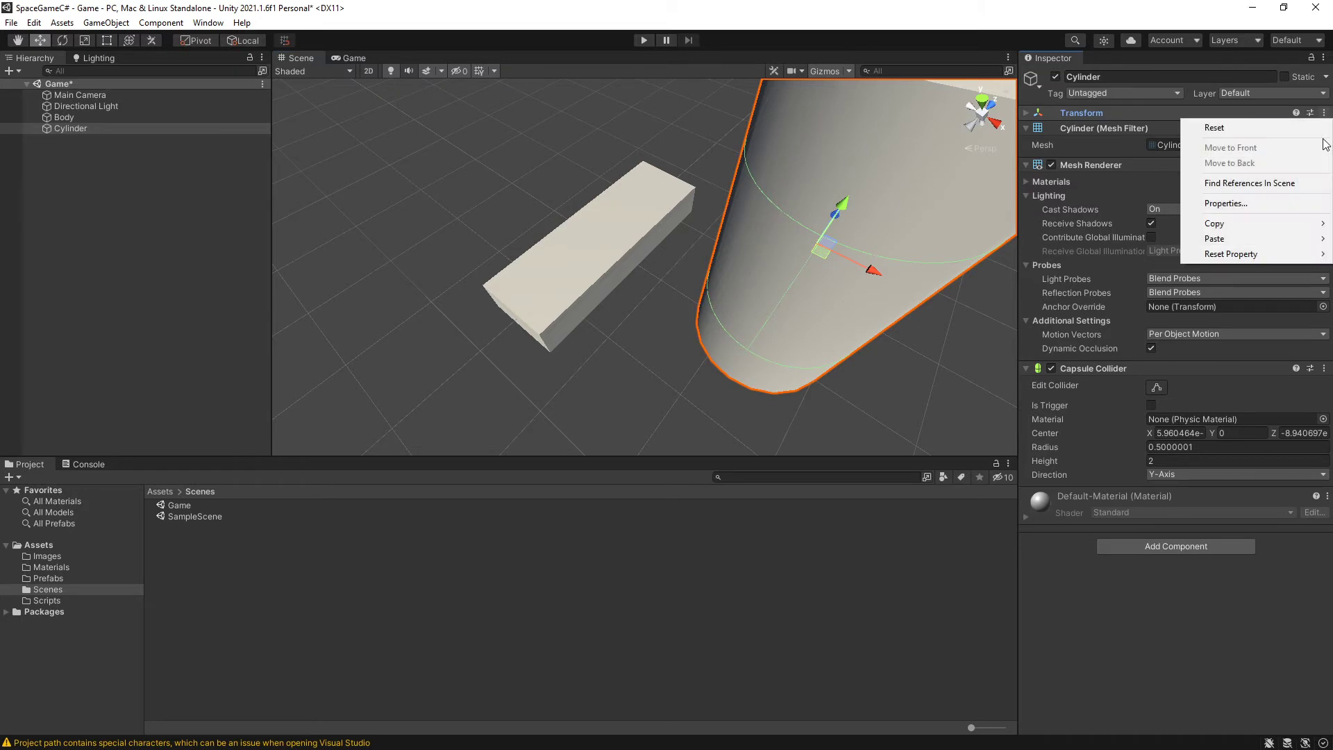
pyautogui.click(1211, 127)
pyautogui.click(1026, 113)
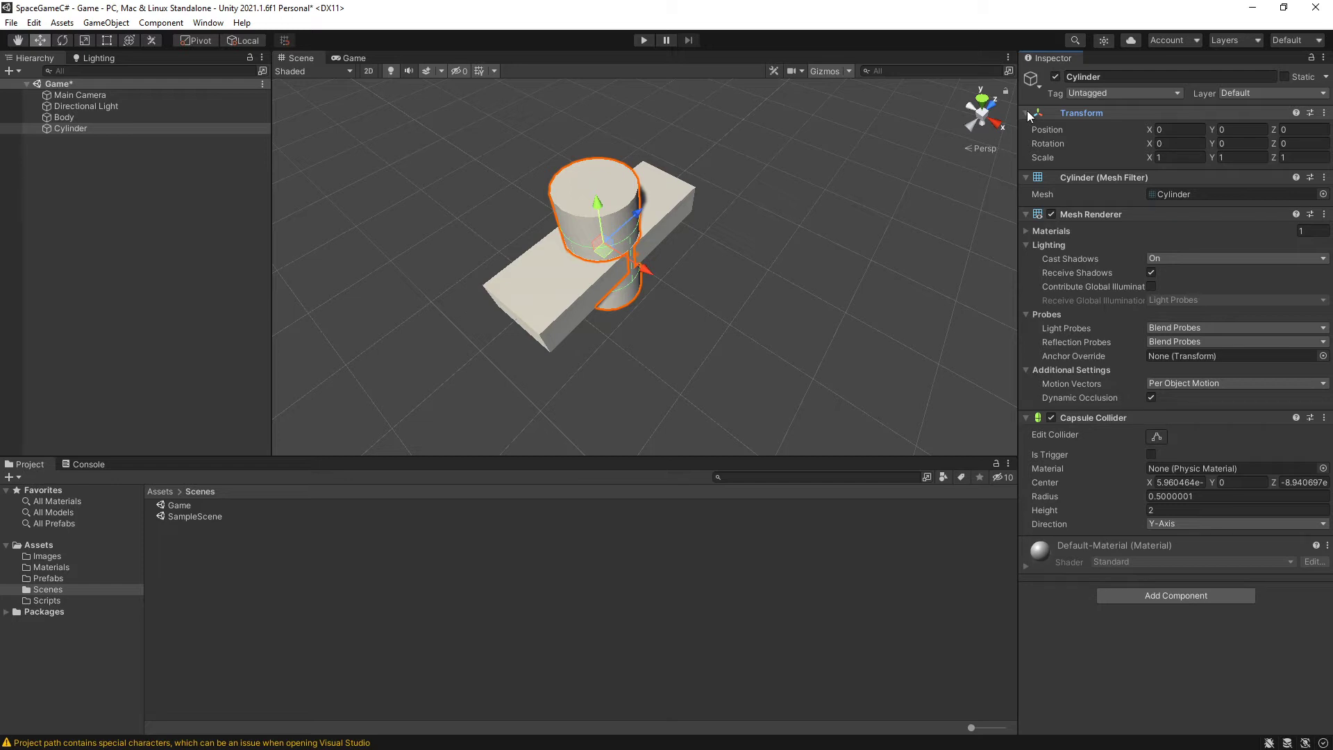
pyautogui.click(1130, 112)
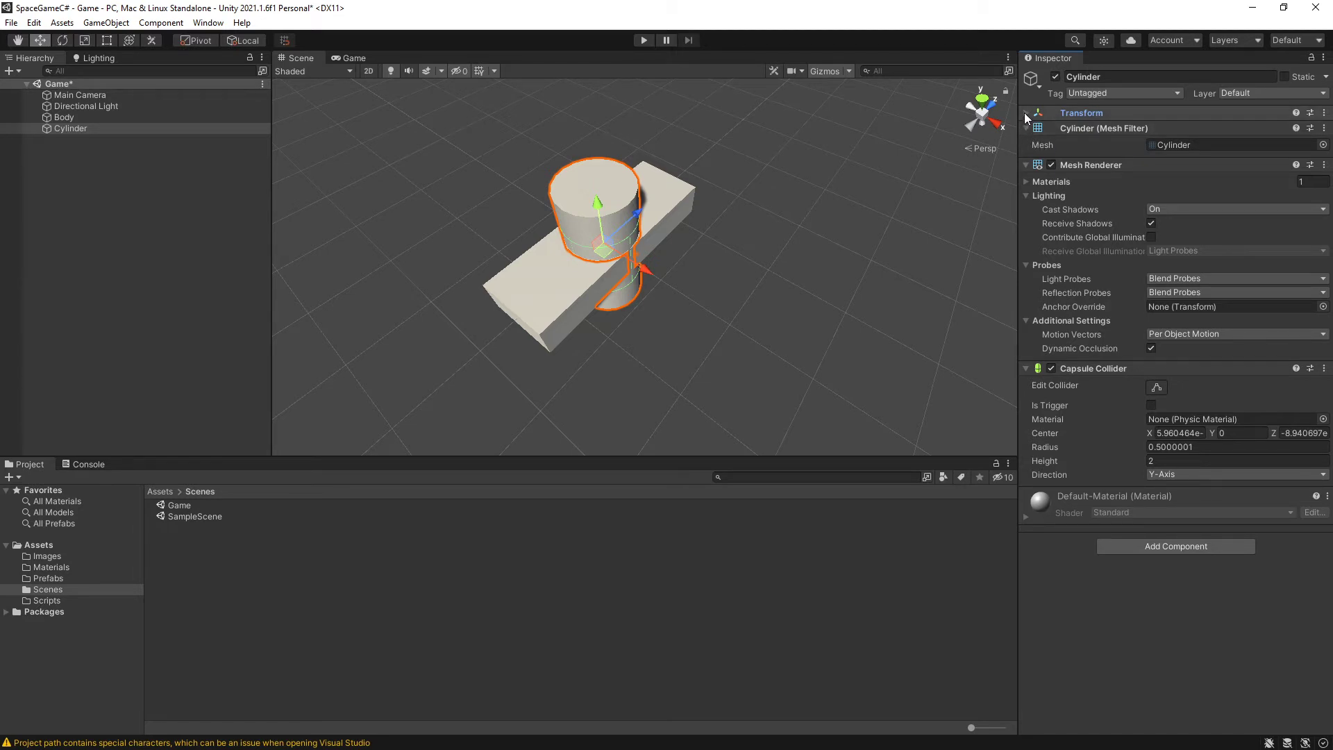
pyautogui.click(1077, 115)
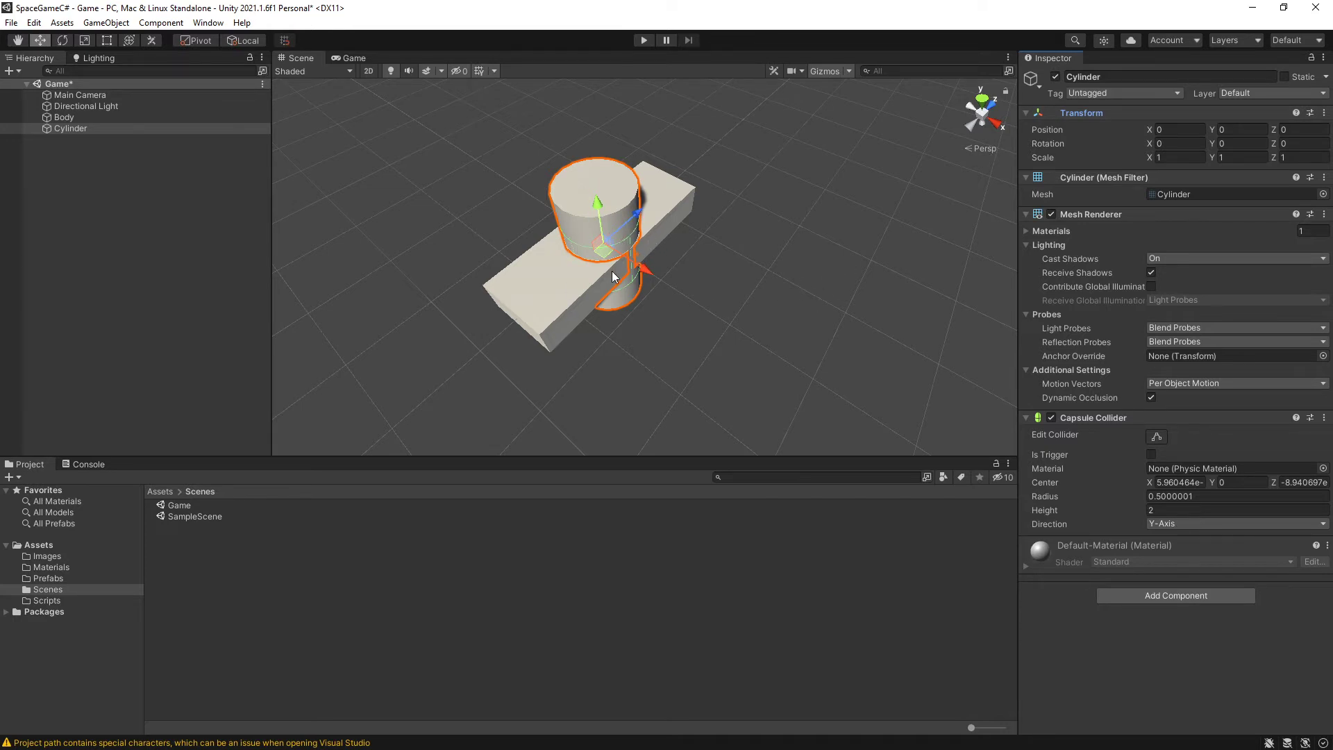
# Step: Rotate the cylinder to X 90 so it lies along the Body slab's length
pyautogui.press('e')
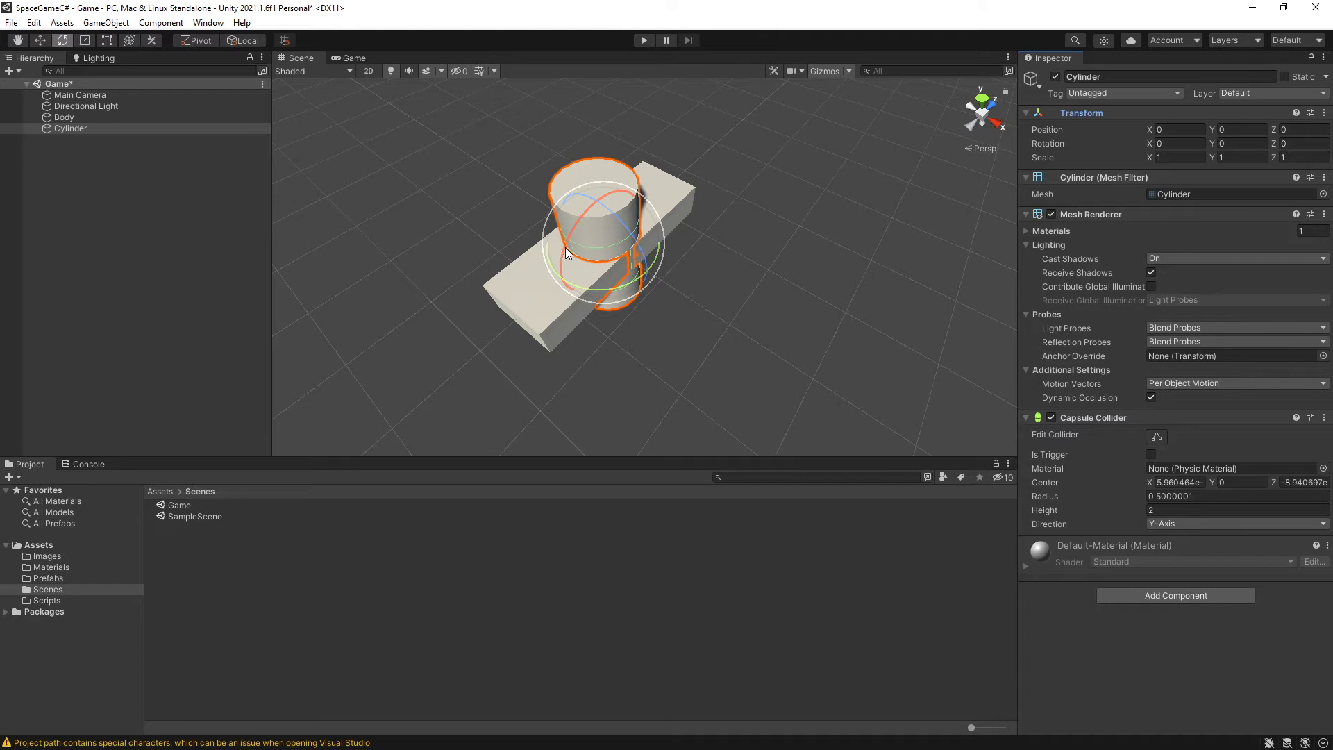
pyautogui.moveTo(566, 253); pyautogui.dragTo(815, 157)
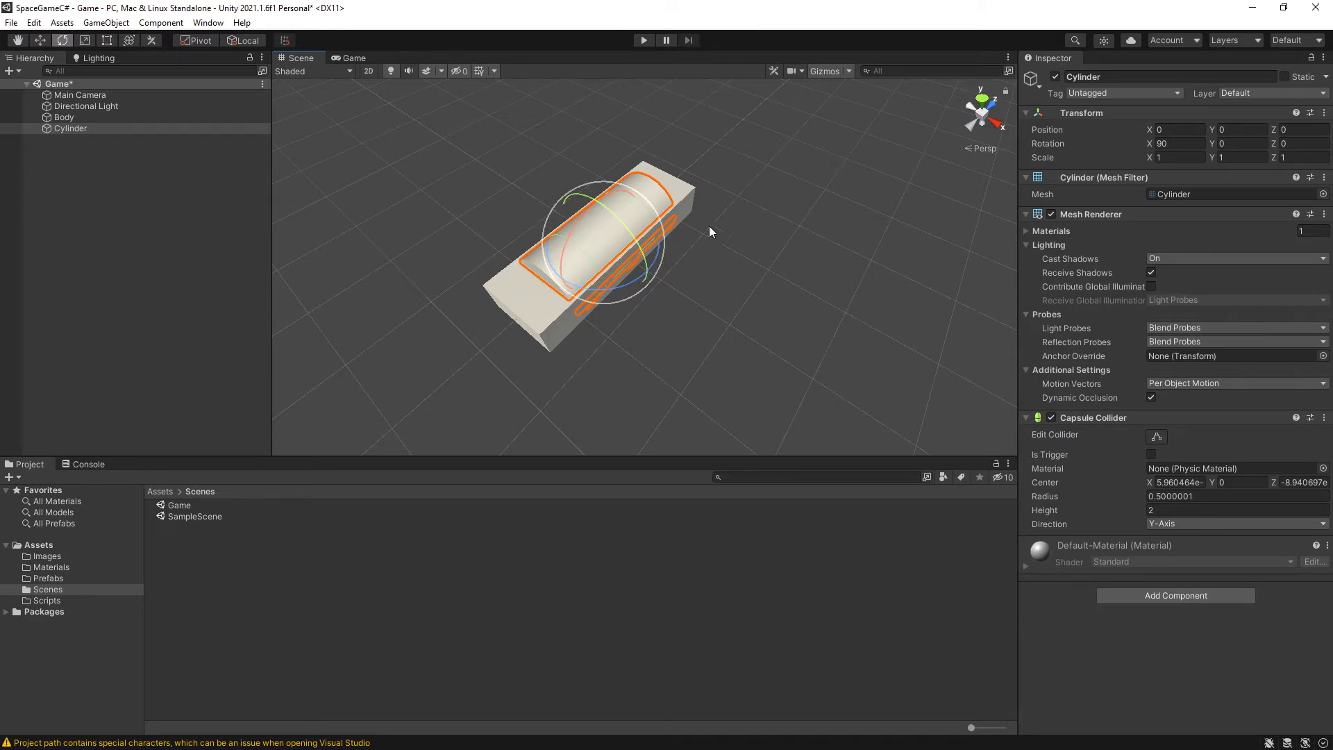
pyautogui.press('w')
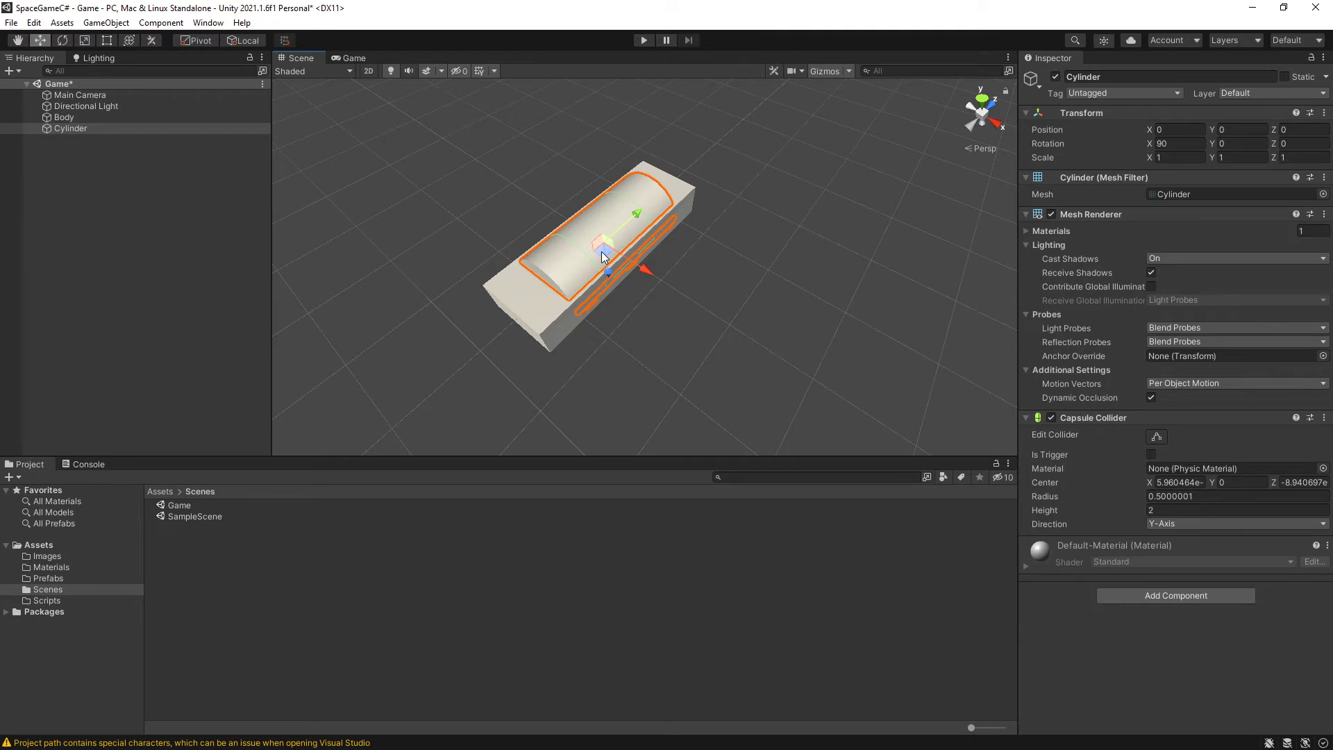
# Step: Drag the cylinder off the box to Z -1.132 and try Position X 0.65
pyautogui.moveTo(608, 256); pyautogui.dragTo(576, 336)
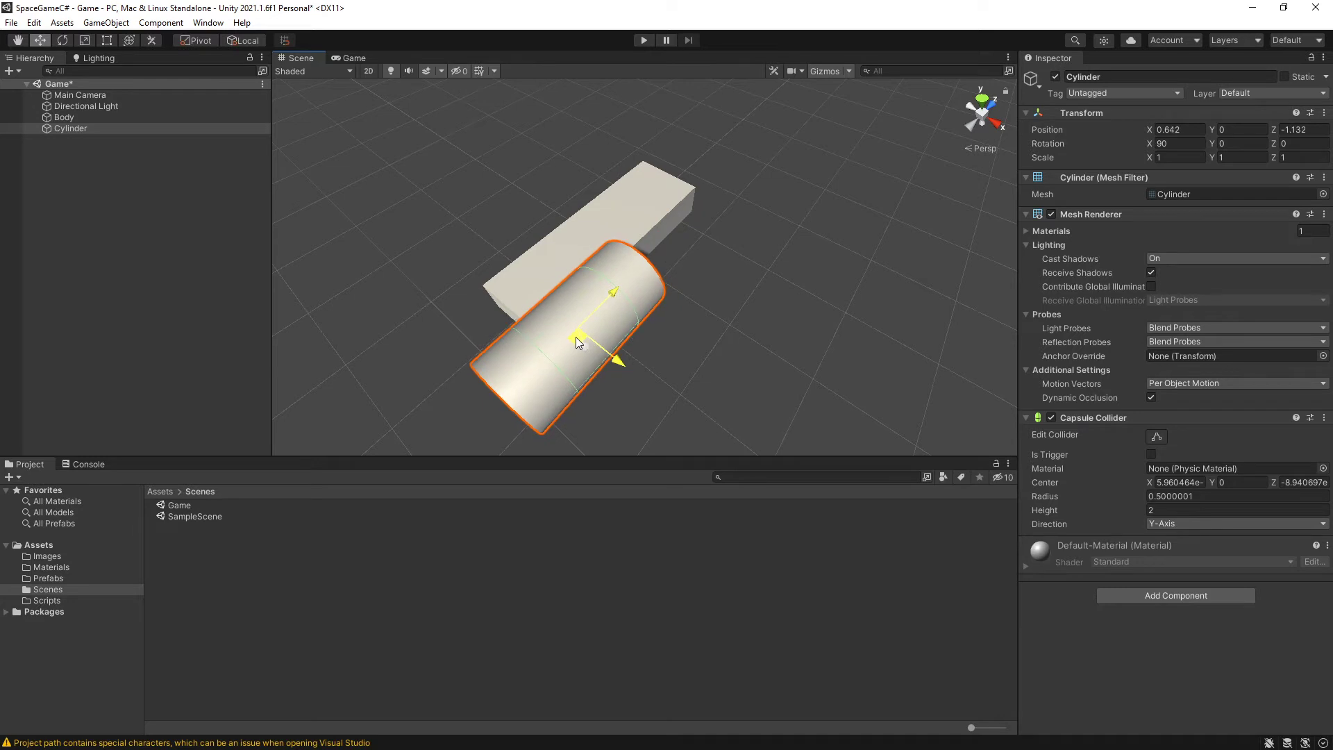
pyautogui.click(1194, 130)
pyautogui.write('.65')
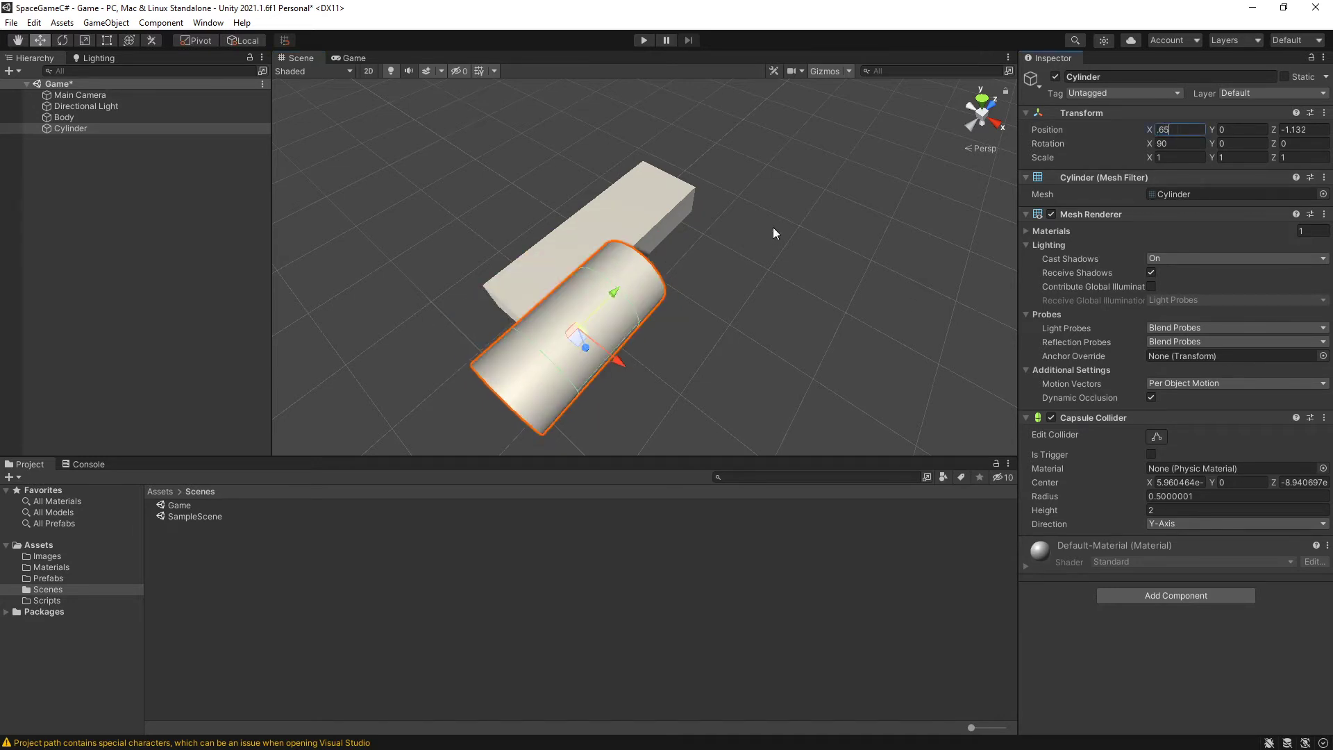
pyautogui.keyDown('alt'); pyautogui.moveTo(773, 227); pyautogui.dragTo(828, 290); pyautogui.keyUp('alt')
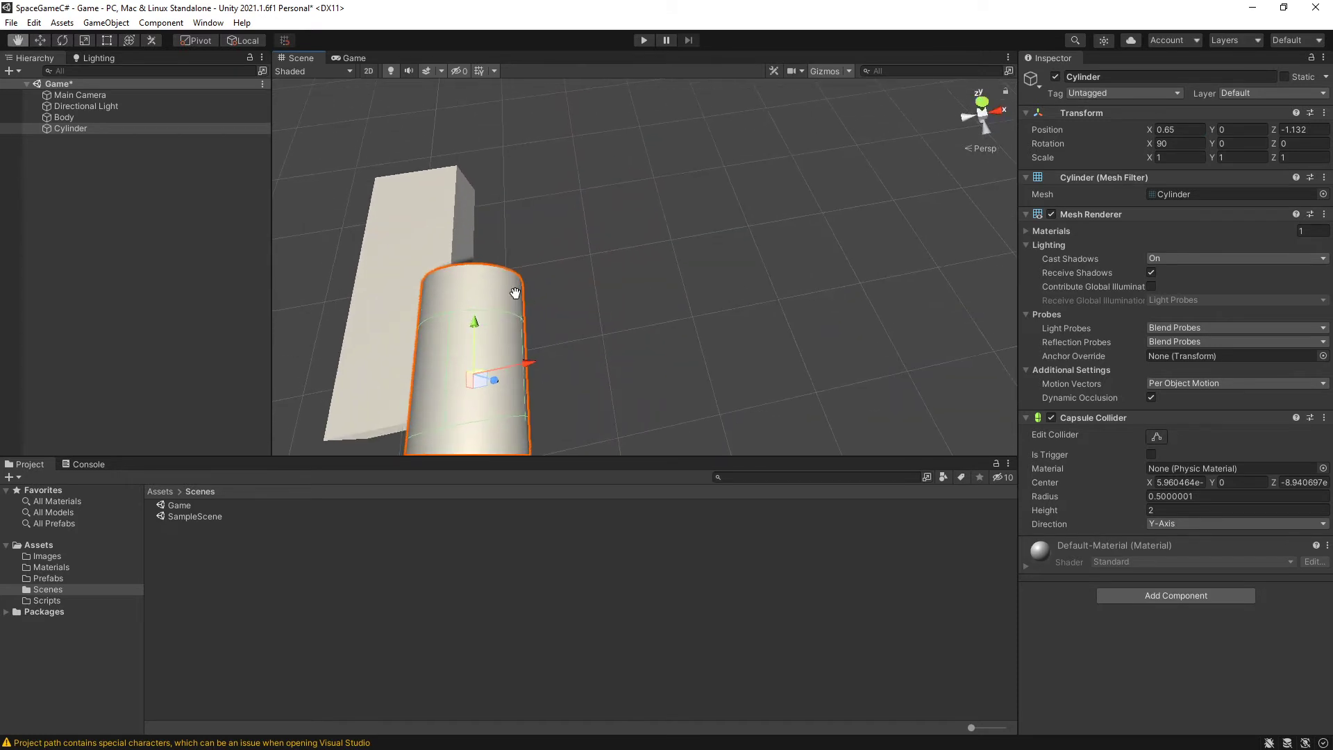
pyautogui.moveTo(515, 292); pyautogui.dragTo(863, 120)
# Step: Set the cylinder's Position X to 0.9 so it sits alongside the slab edge
pyautogui.press('w')
pyautogui.moveTo(715, 272)
pyautogui.mouseDown()
pyautogui.moveTo(750, 270)
pyautogui.moveTo(727, 269)
pyautogui.mouseUp()
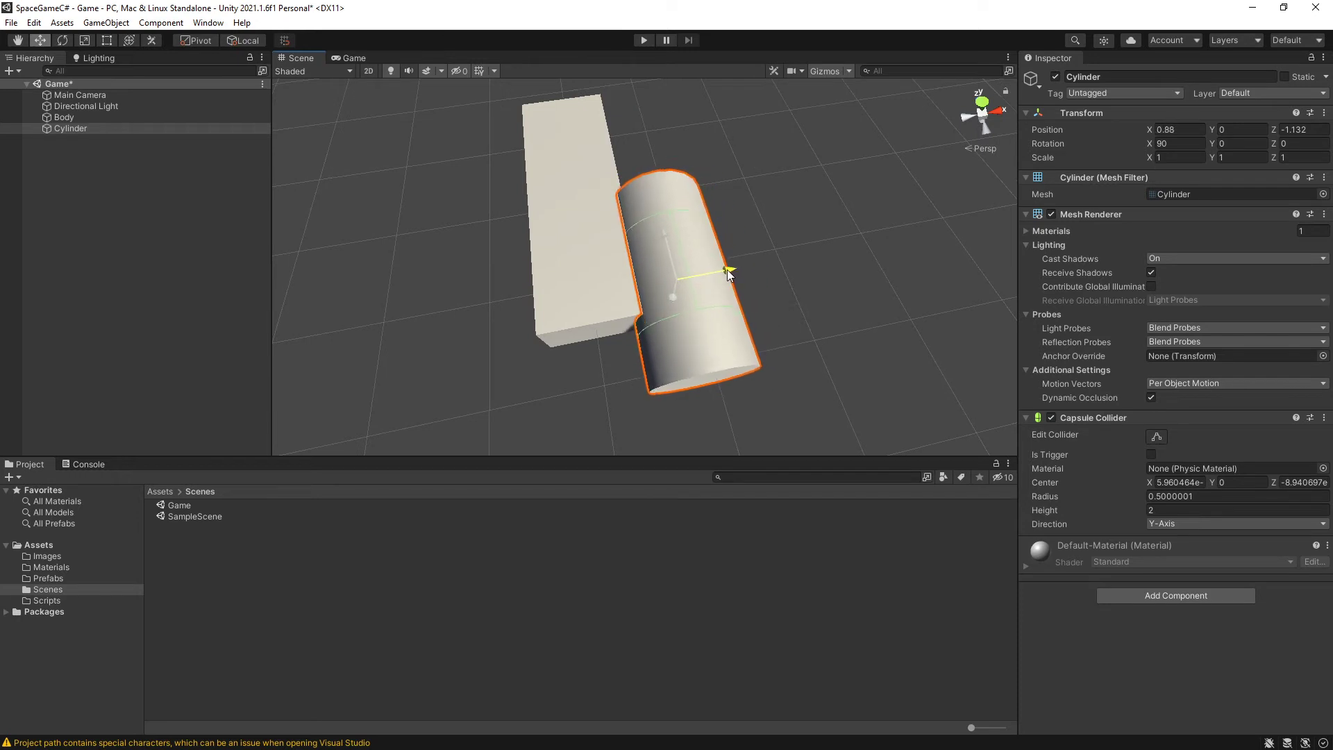
pyautogui.click(1197, 129)
pyautogui.write('.9')
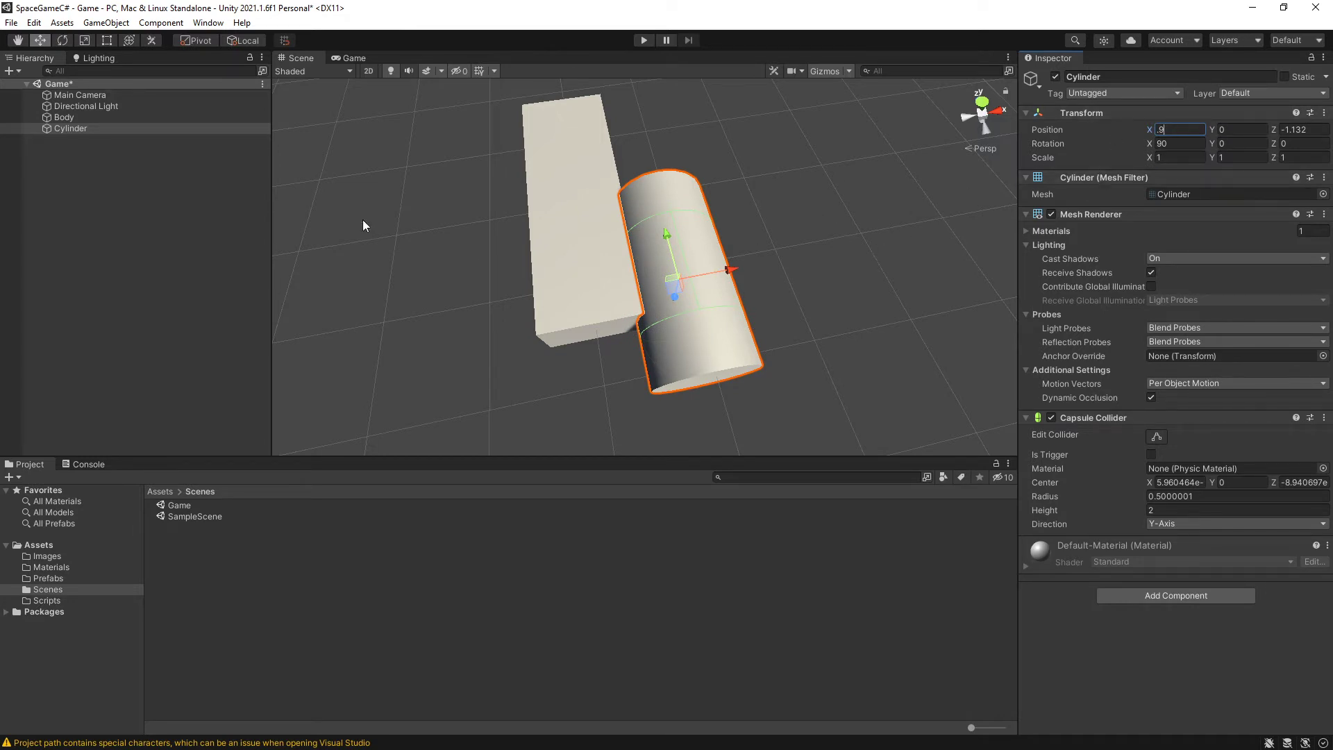
pyautogui.click(86, 131)
pyautogui.moveTo(558, 246); pyautogui.dragTo(624, 369, button='middle')
# Step: Rename the Cylinder to Right Engine in the Hierarchy
pyautogui.click(622, 351)
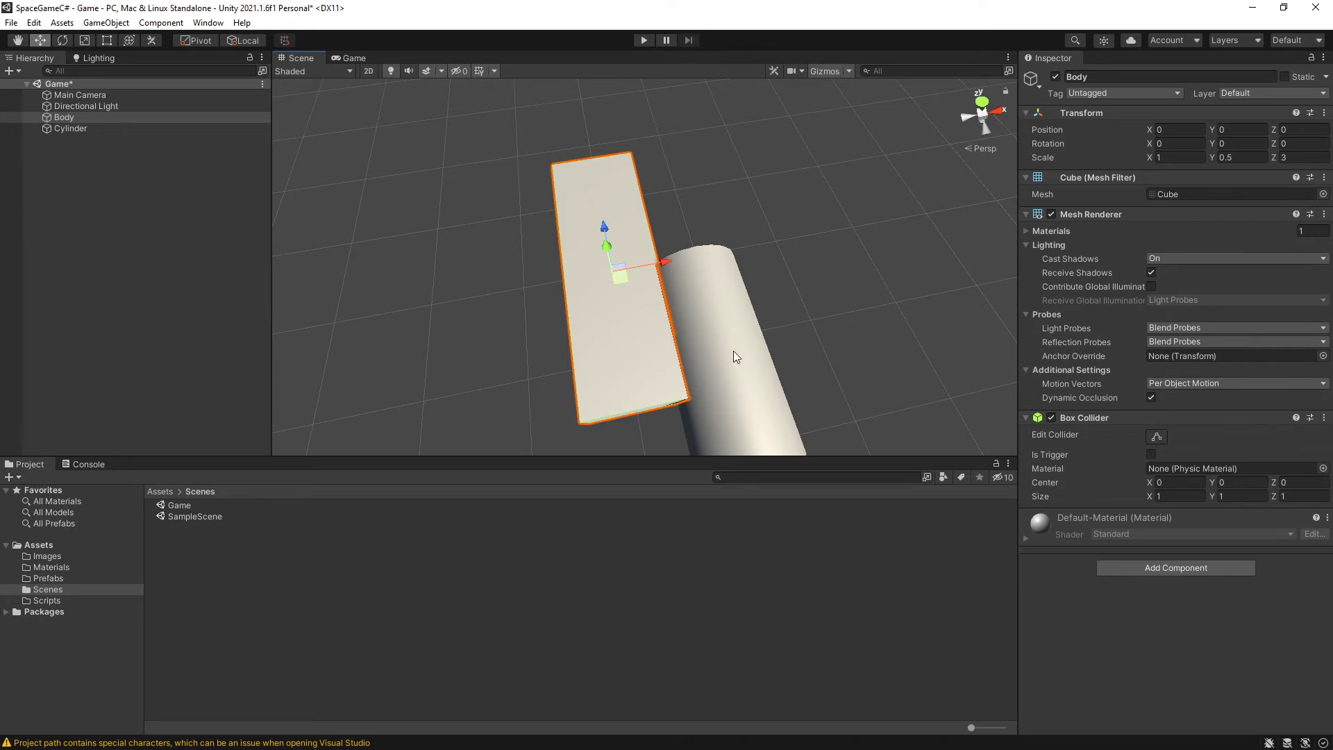
pyautogui.click(148, 129)
pyautogui.click(149, 131)
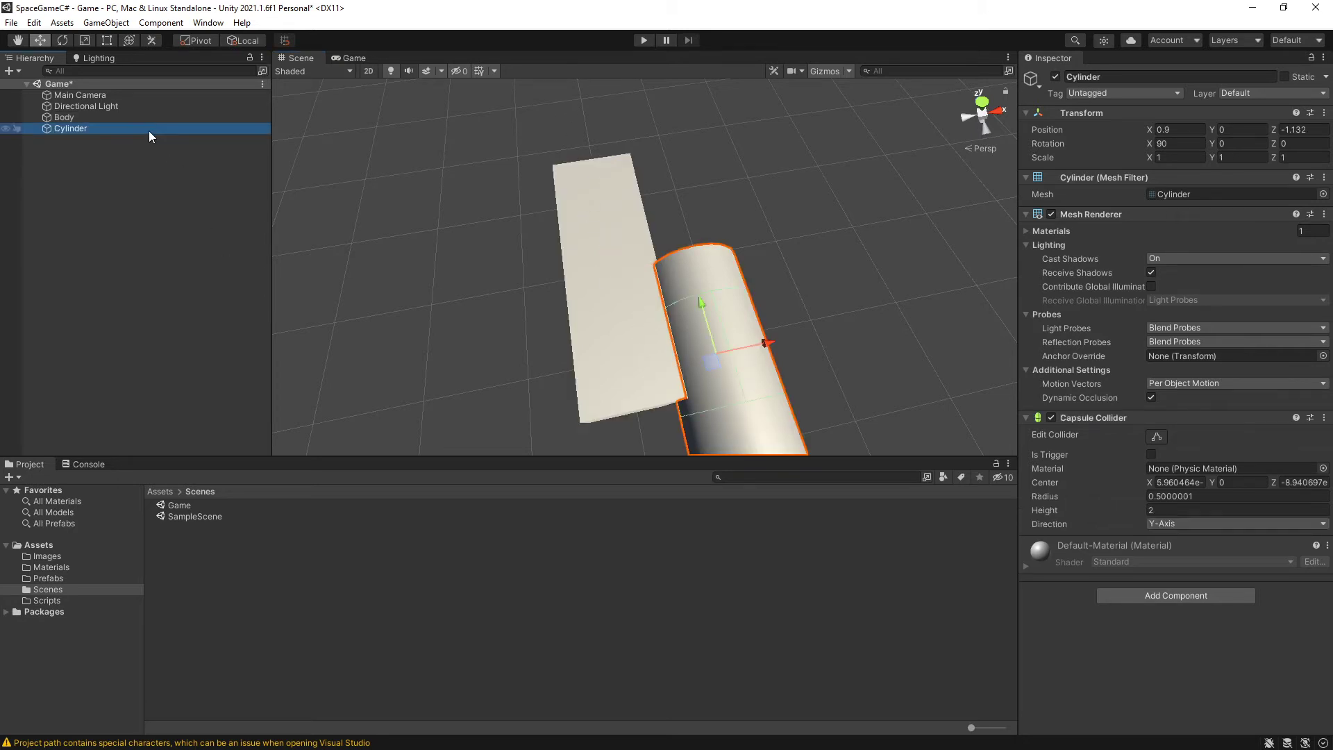
pyautogui.write('right')
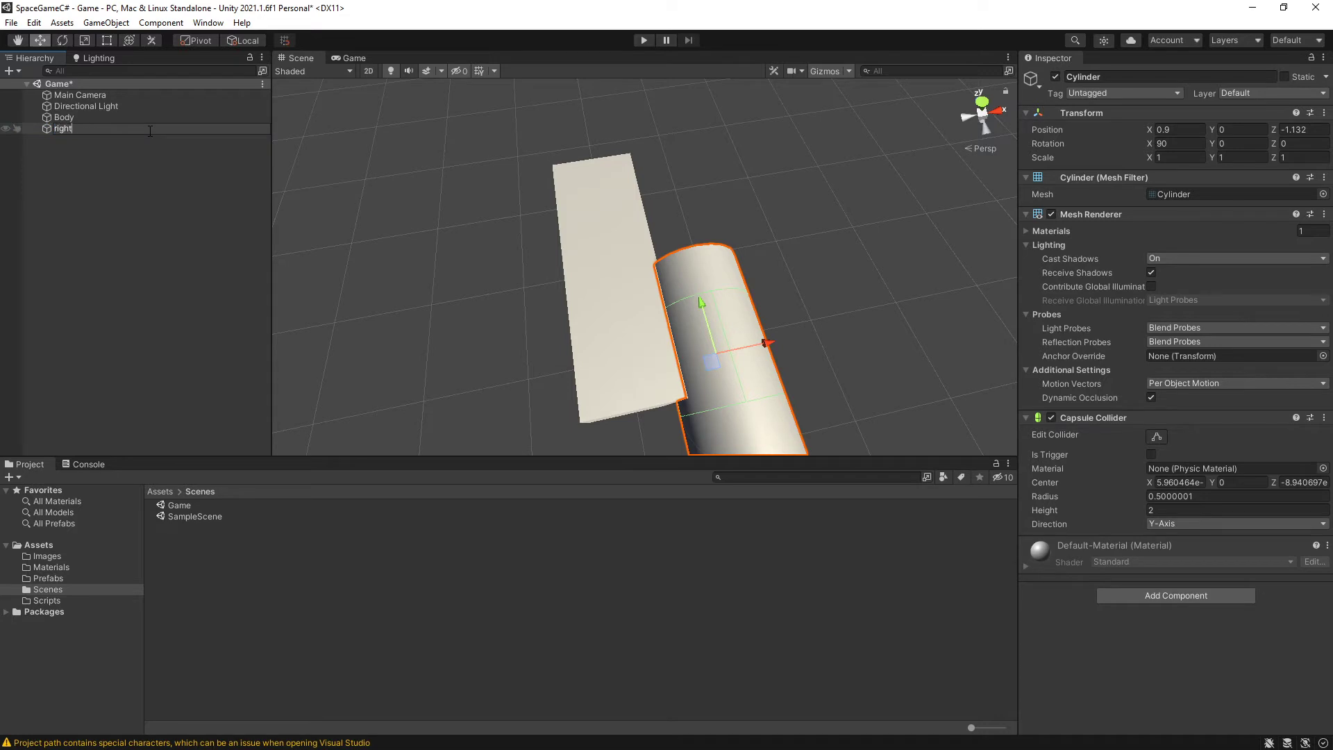
pyautogui.write(' Engine')
pyautogui.press('Return')
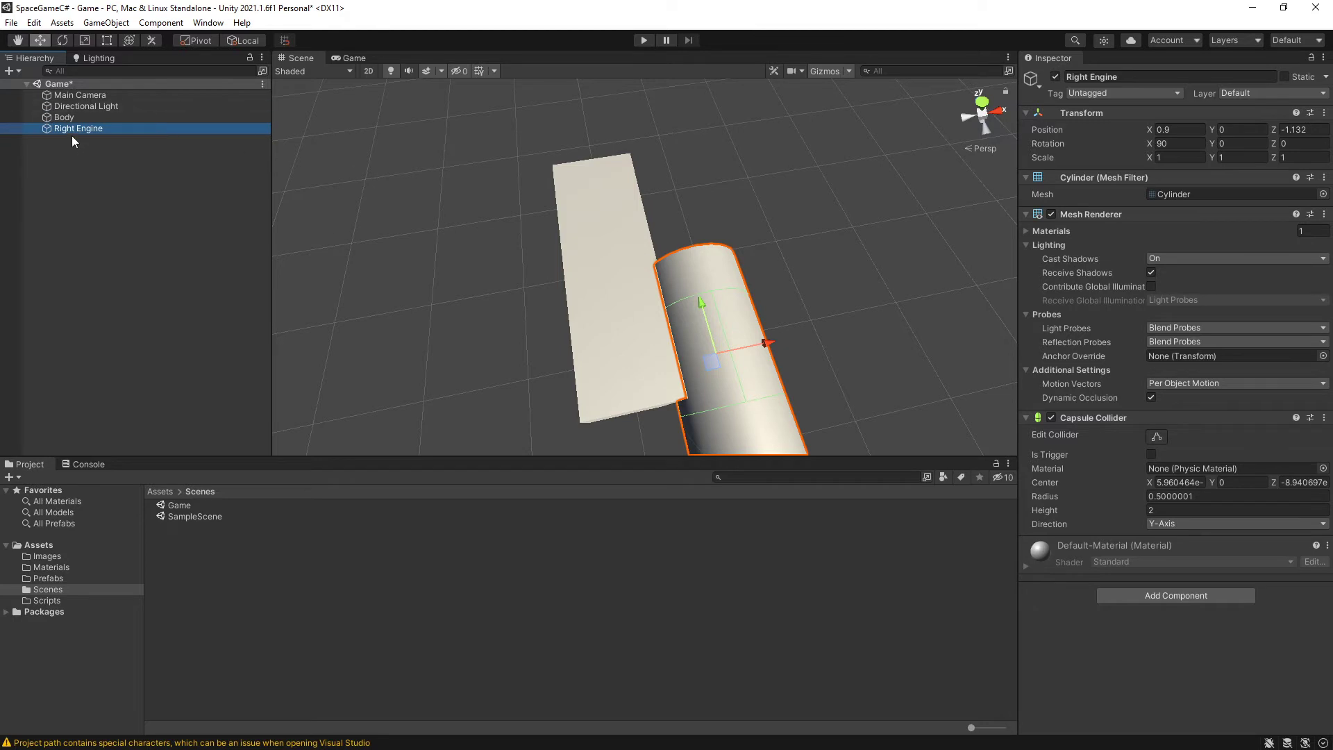
# Step: Duplicate Right Engine with Ctrl+D and mirror the copy to Position X -0.9
pyautogui.hotkey('ctrl', 'd')
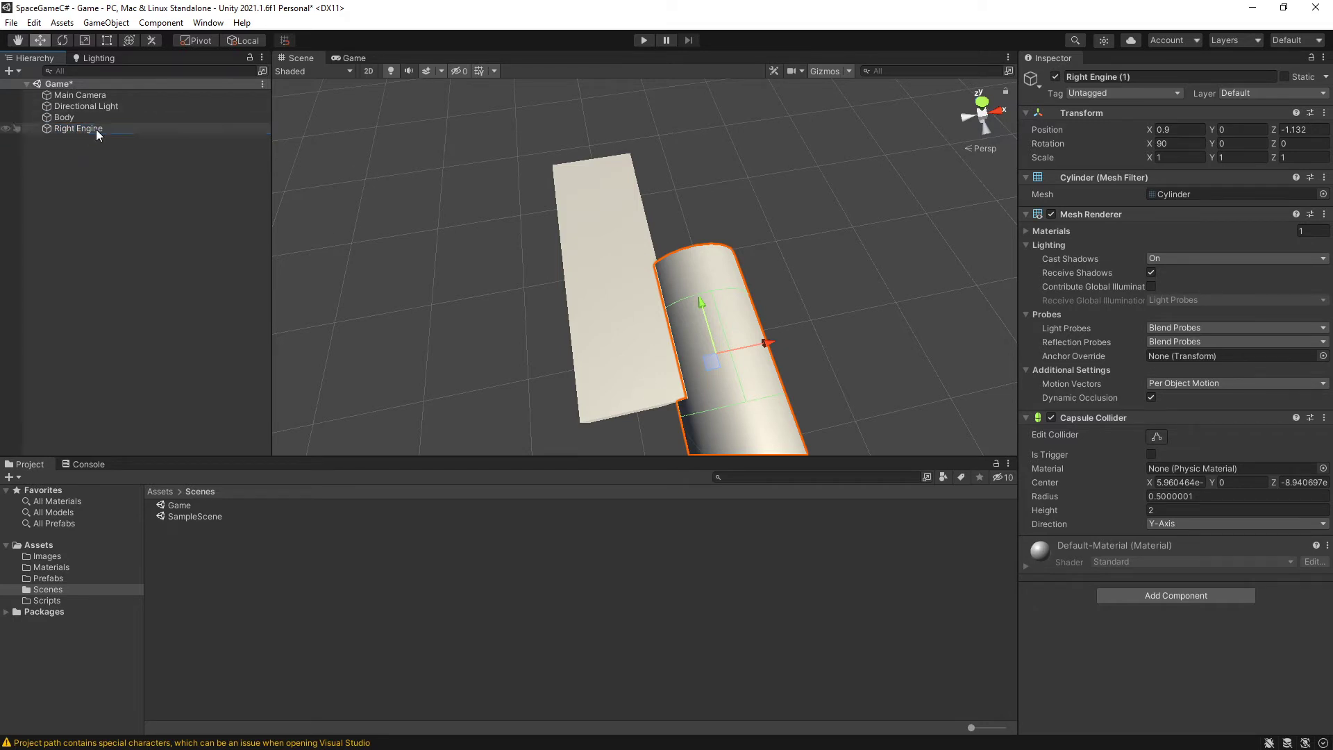
pyautogui.click(1184, 122)
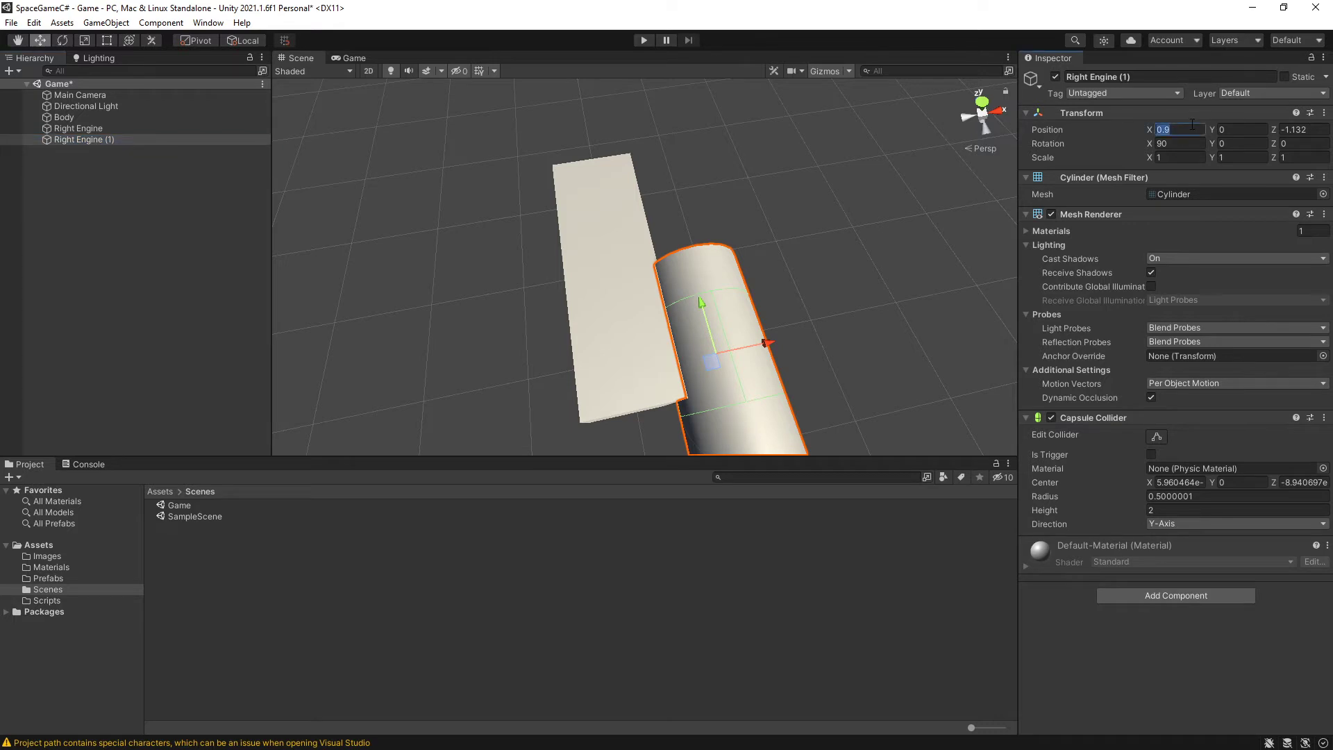
pyautogui.press('Home')
pyautogui.write('-')
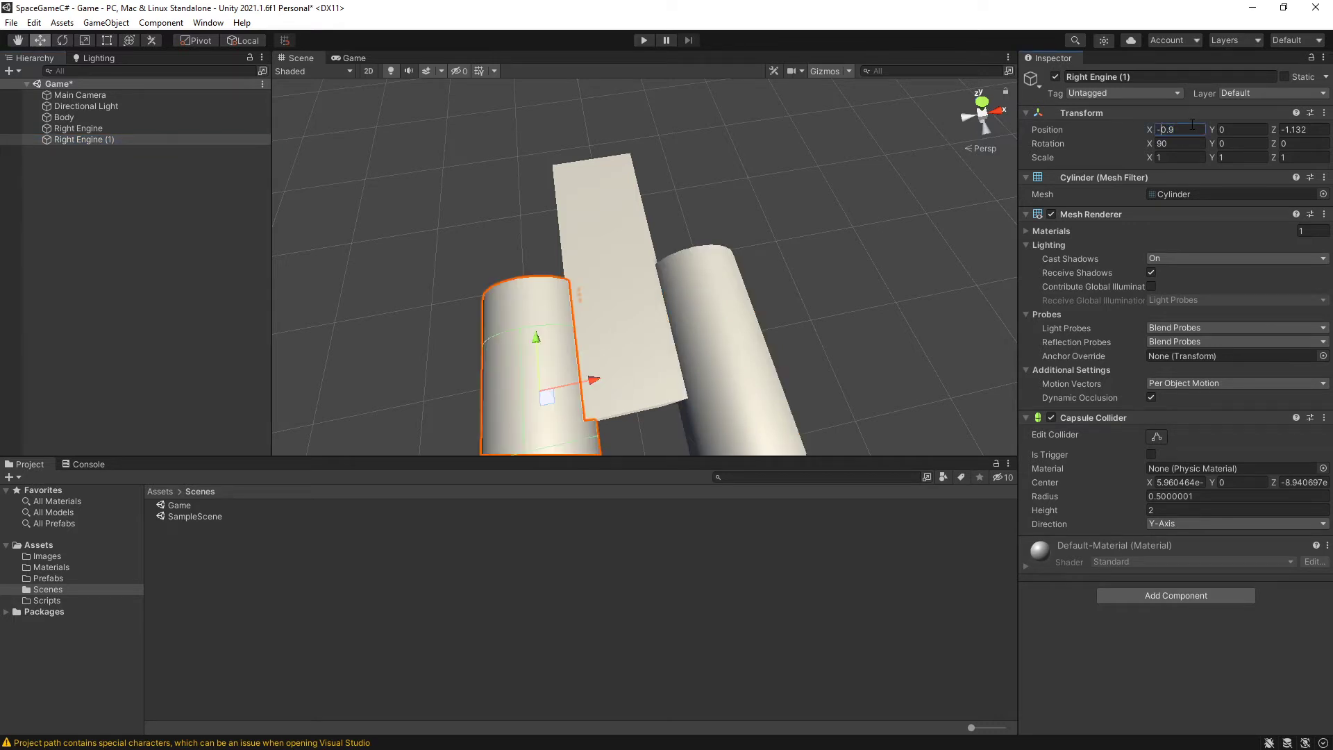
pyautogui.moveTo(485, 208); pyautogui.dragTo(510, 168, button='middle')
pyautogui.keyDown('alt'); pyautogui.moveTo(510, 168); pyautogui.dragTo(644, 199); pyautogui.keyUp('alt')
pyautogui.scroll(-4, 644, 200)
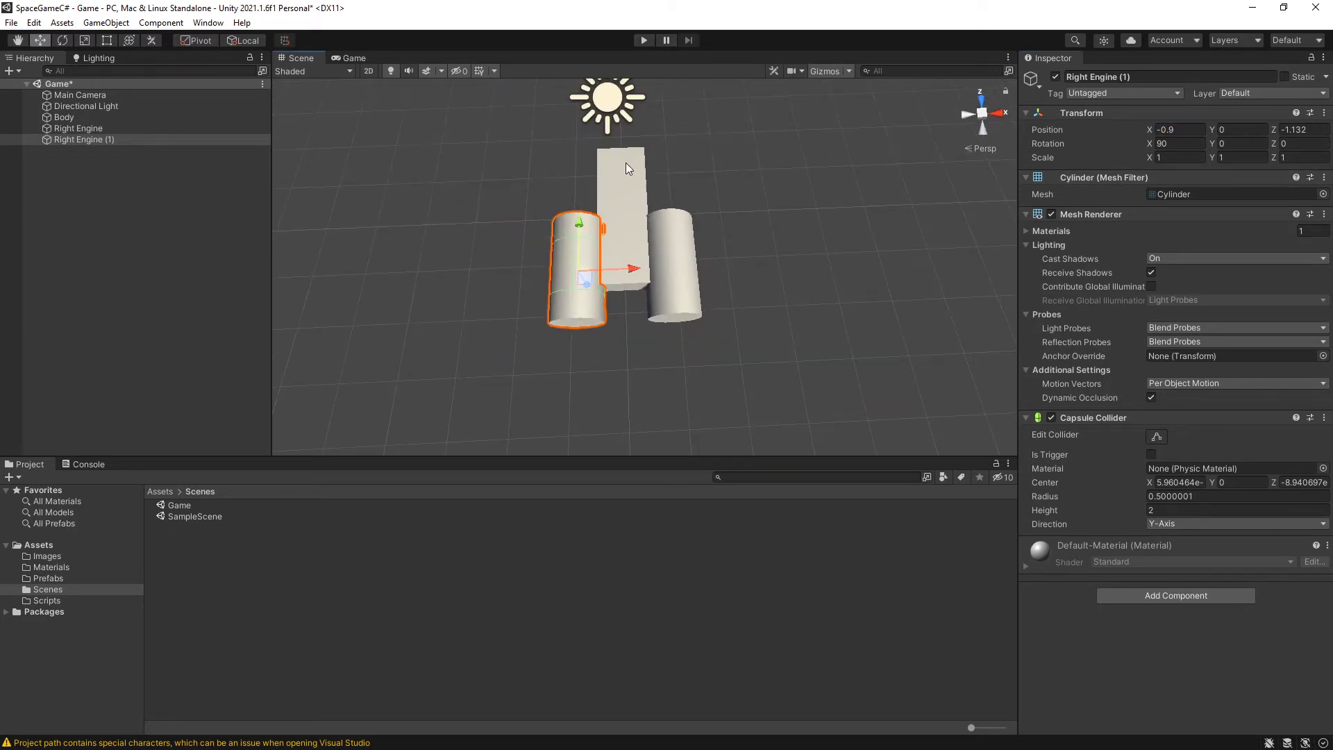
pyautogui.moveTo(626, 162); pyautogui.dragTo(628, 243, button='middle')
# Step: Rename the duplicated cylinder to Left Engine
pyautogui.click(126, 148)
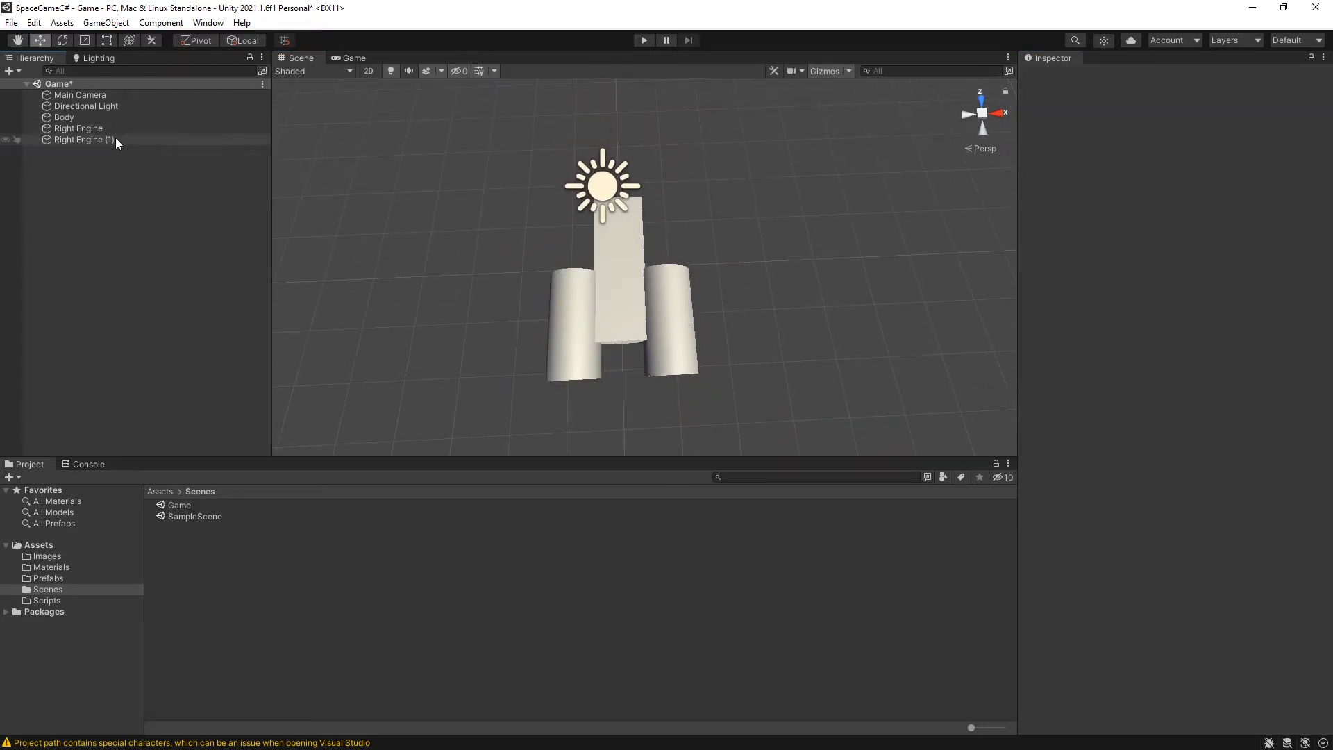
pyautogui.click(115, 139)
pyautogui.click(115, 138)
pyautogui.write('L')
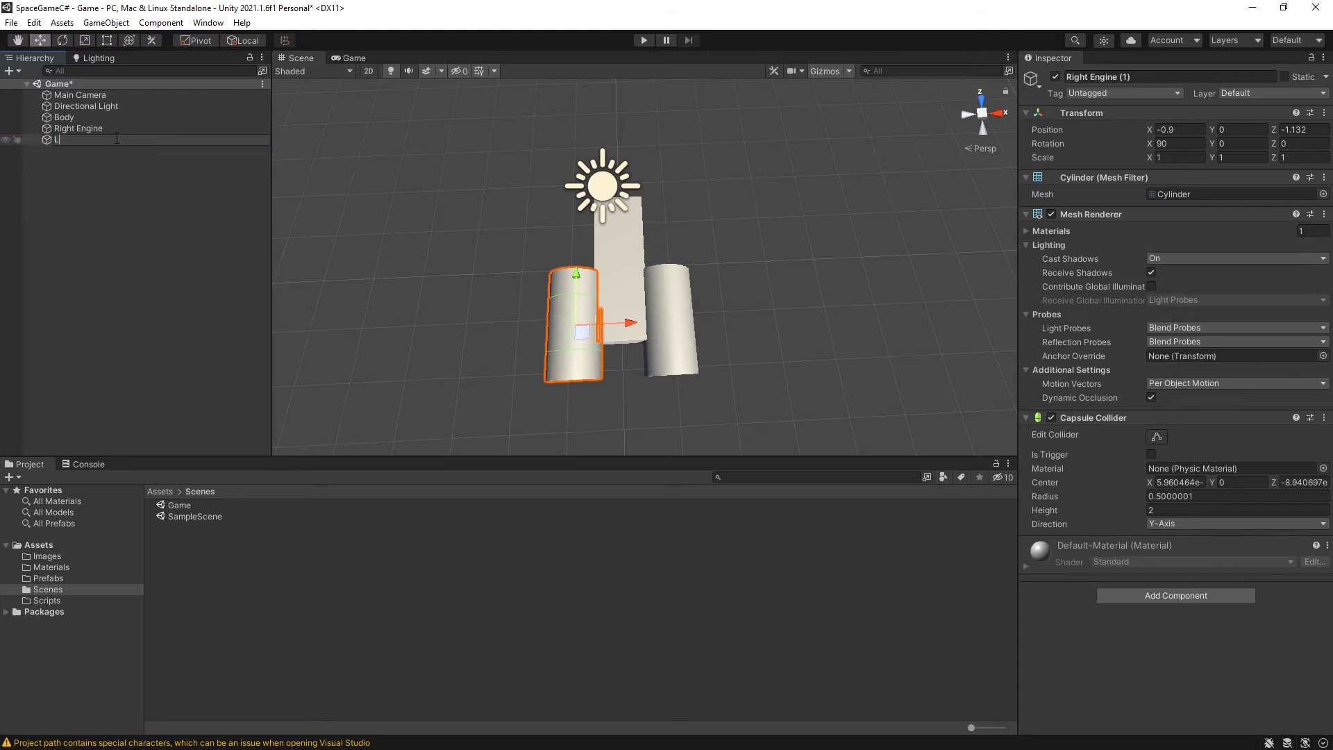
pyautogui.write('eft Eg')
pyautogui.write('gine')
pyautogui.press('Return')
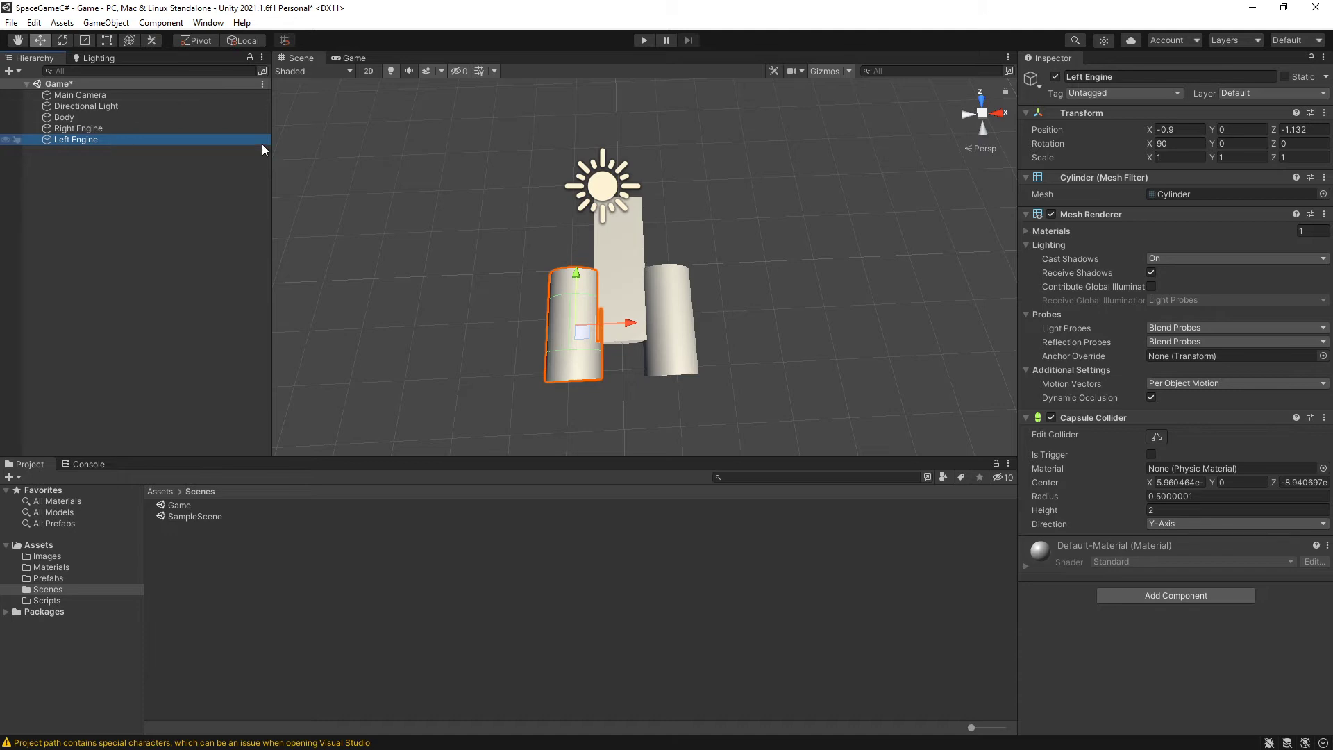
pyautogui.keyDown('alt'); pyautogui.moveTo(798, 343); pyautogui.dragTo(733, 320); pyautogui.keyUp('alt')
# Step: Create an empty GameObject with Ctrl+Shift+N and name it PlayerShip
pyautogui.click(126, 248)
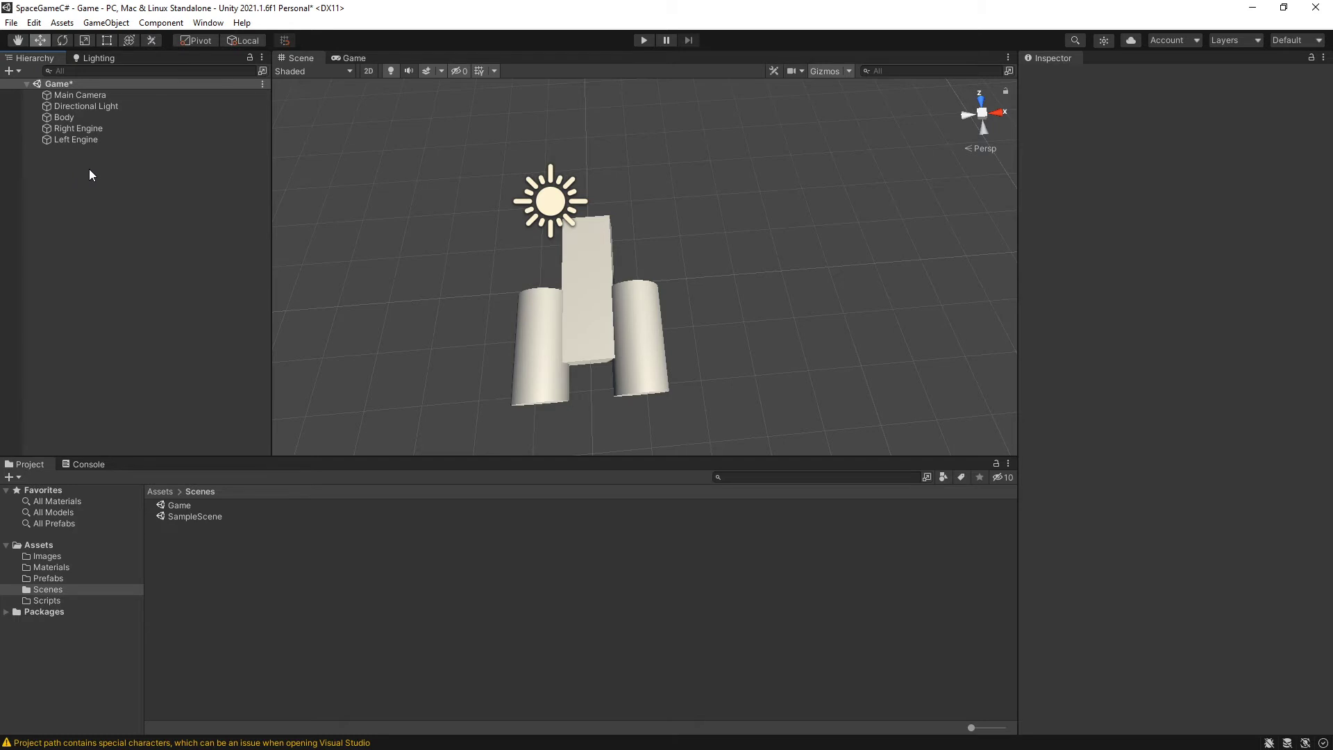
pyautogui.click(106, 23)
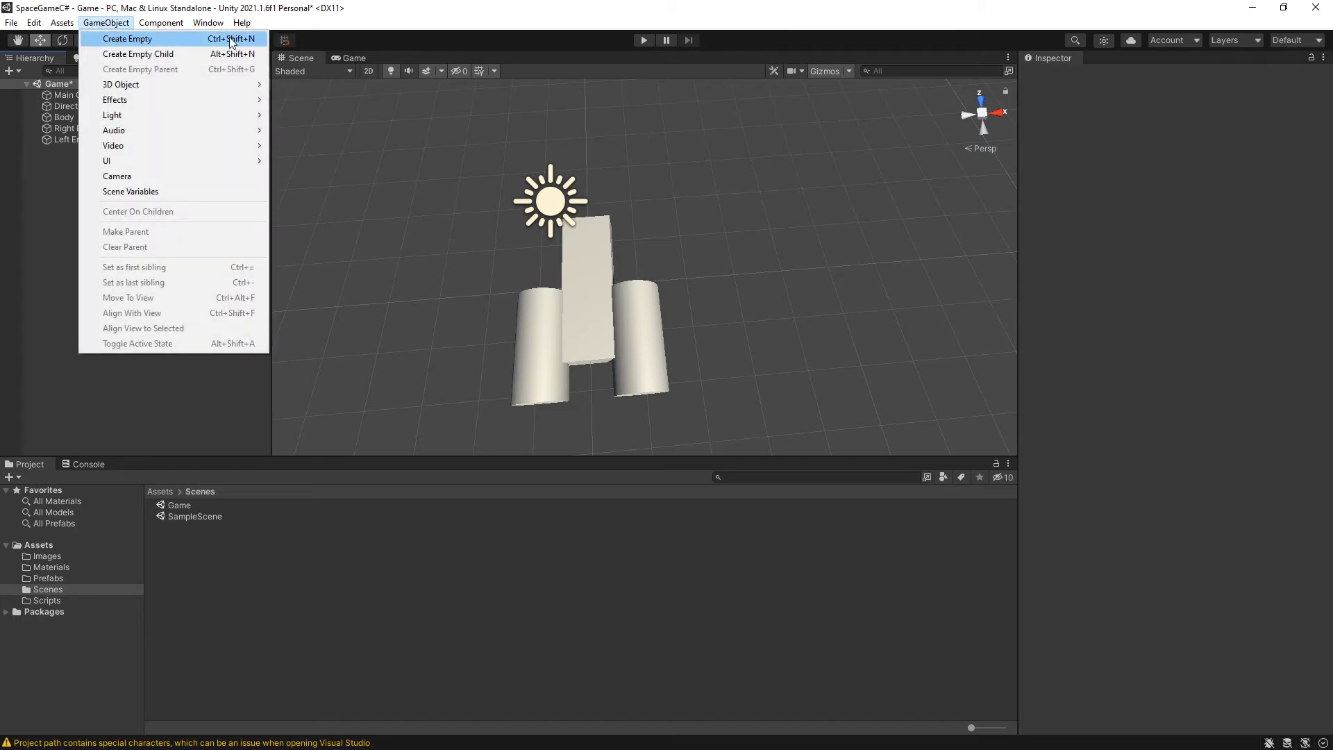
pyautogui.click(43, 226)
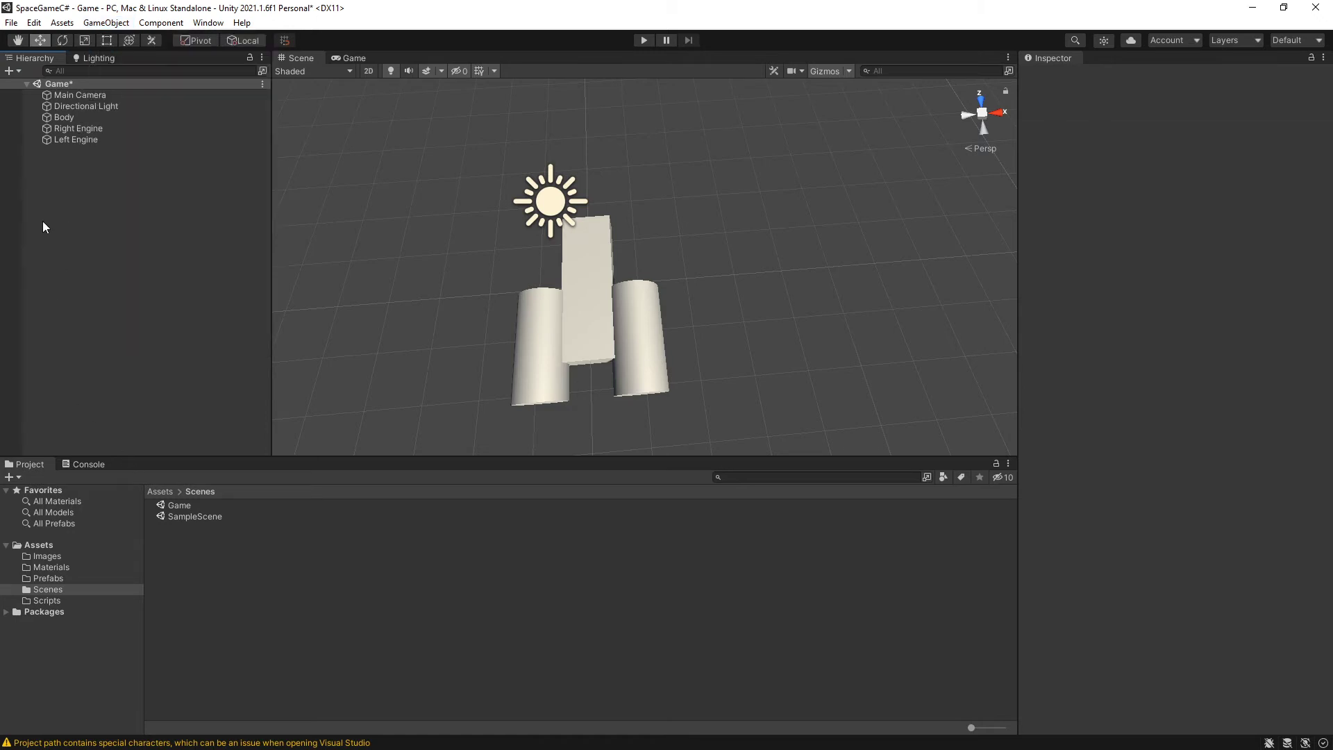
pyautogui.hotkey('ctrl', 'shift', 'n')
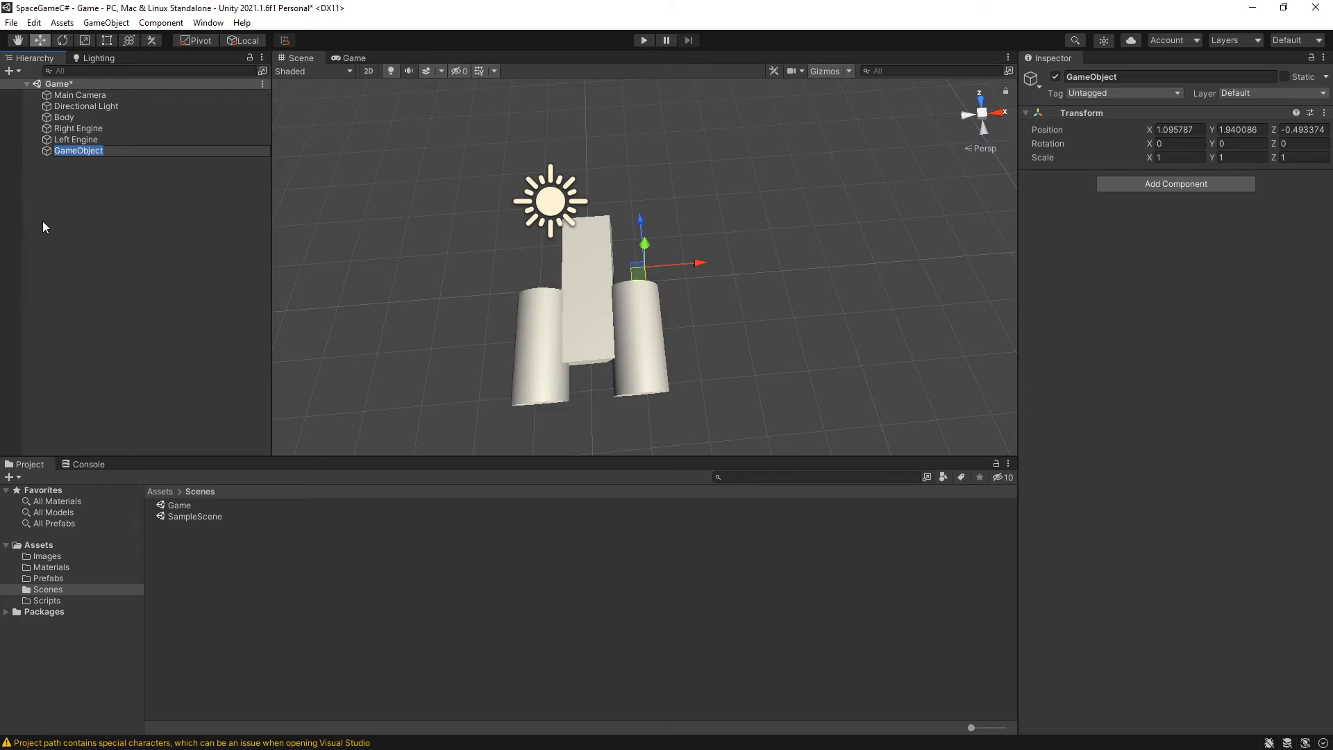
pyautogui.write('Sh')
pyautogui.press('BackSpace')
pyautogui.press('BackSpace')
pyautogui.write('PlayerShip')
pyautogui.press('Return')
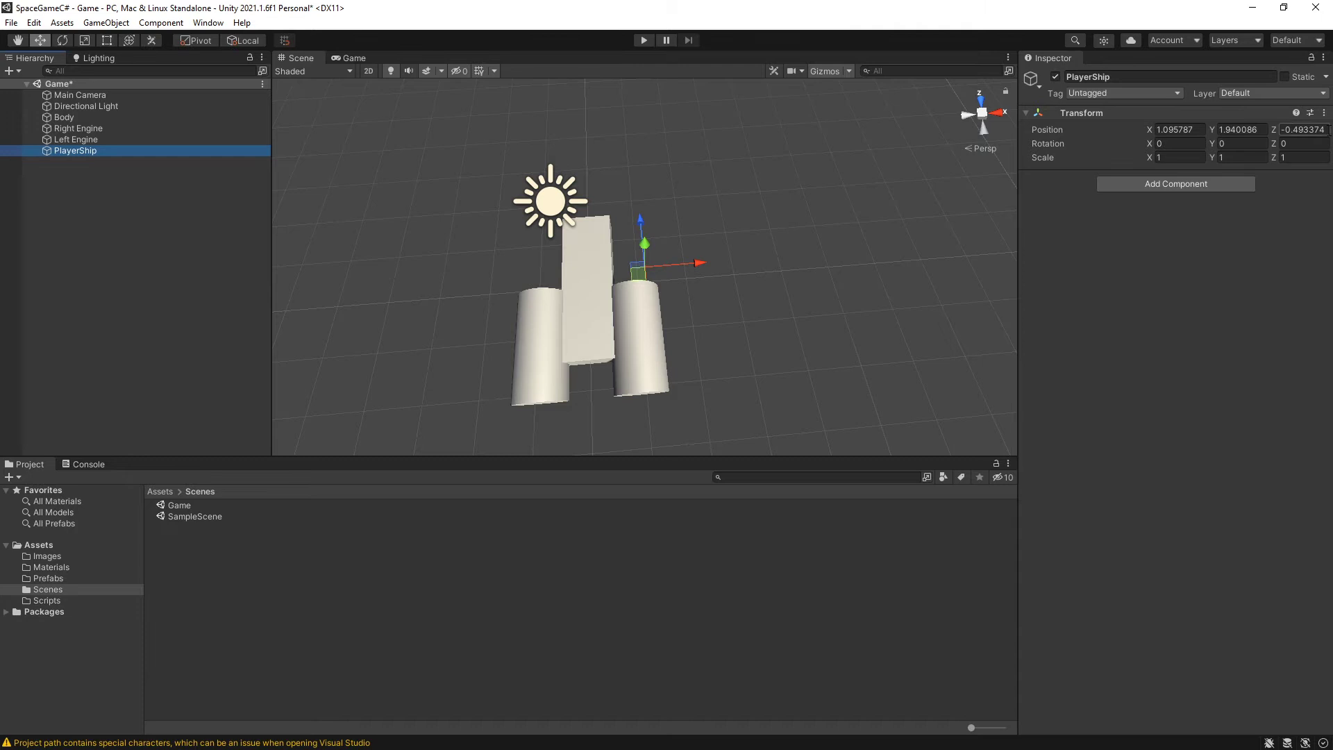
pyautogui.click(1323, 113)
pyautogui.click(1323, 127)
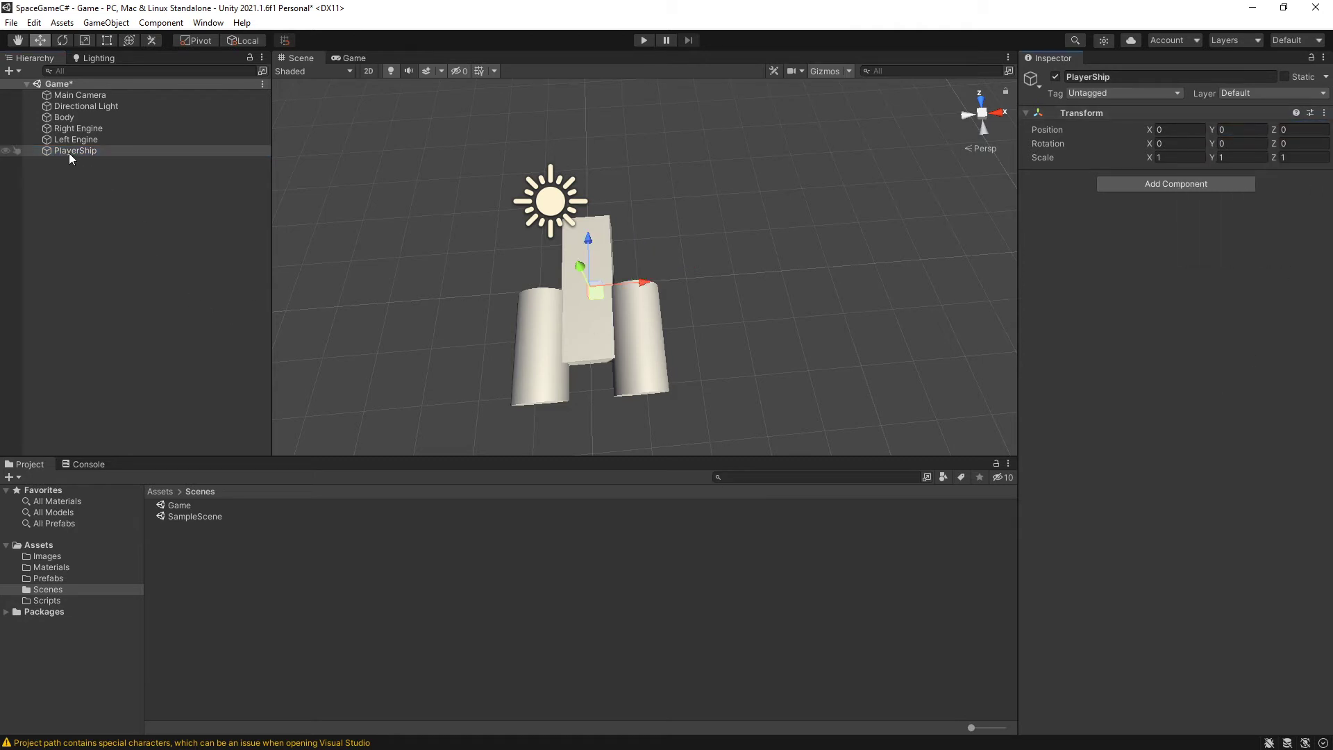
pyautogui.click(86, 204)
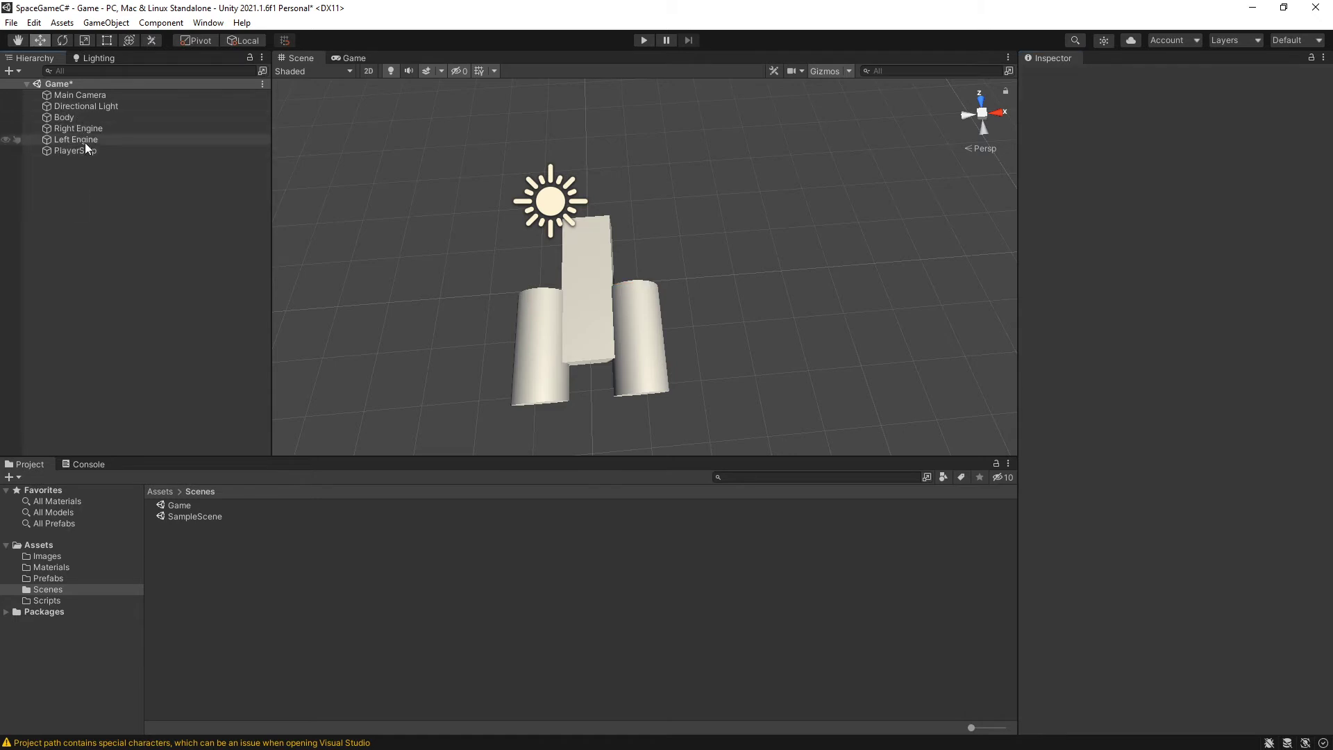
pyautogui.moveTo(62, 117); pyautogui.dragTo(72, 151)
pyautogui.moveTo(72, 152)
pyautogui.mouseDown()
pyautogui.moveTo(81, 114)
pyautogui.moveTo(86, 131)
pyautogui.mouseUp()
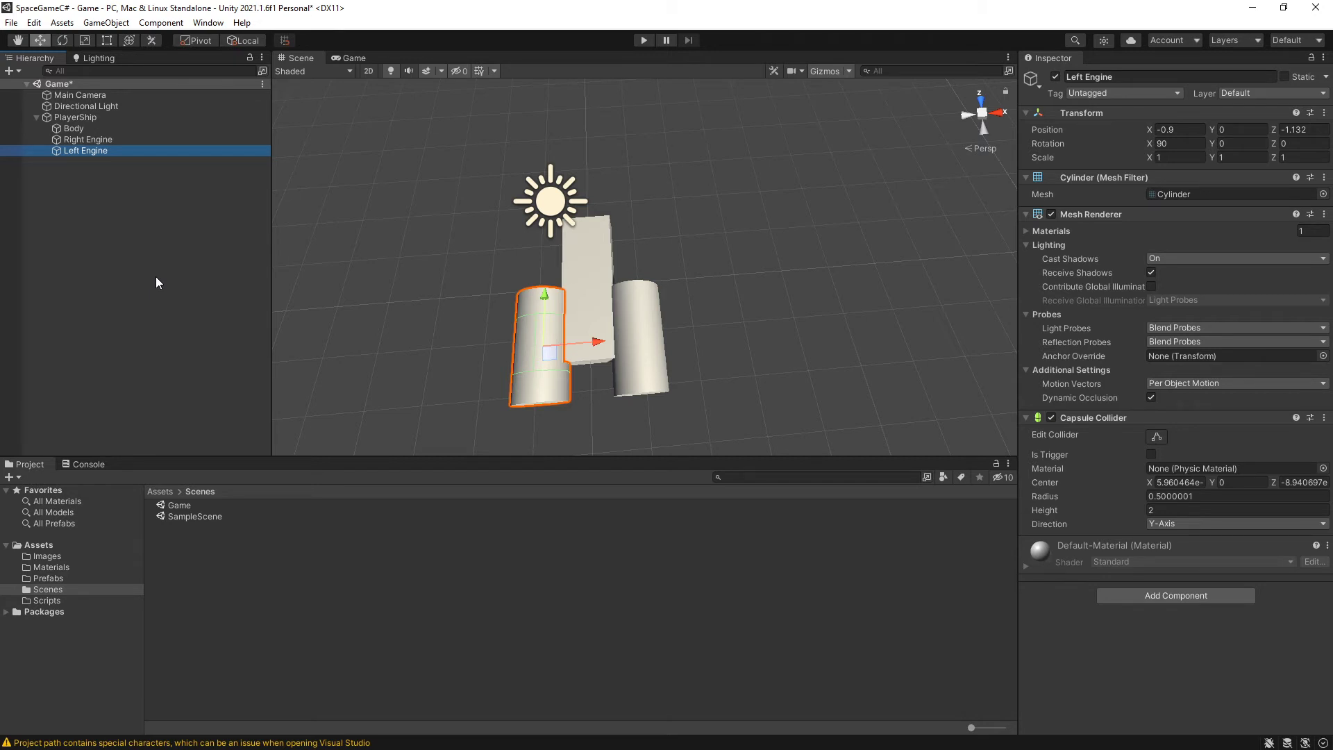
pyautogui.click(93, 118)
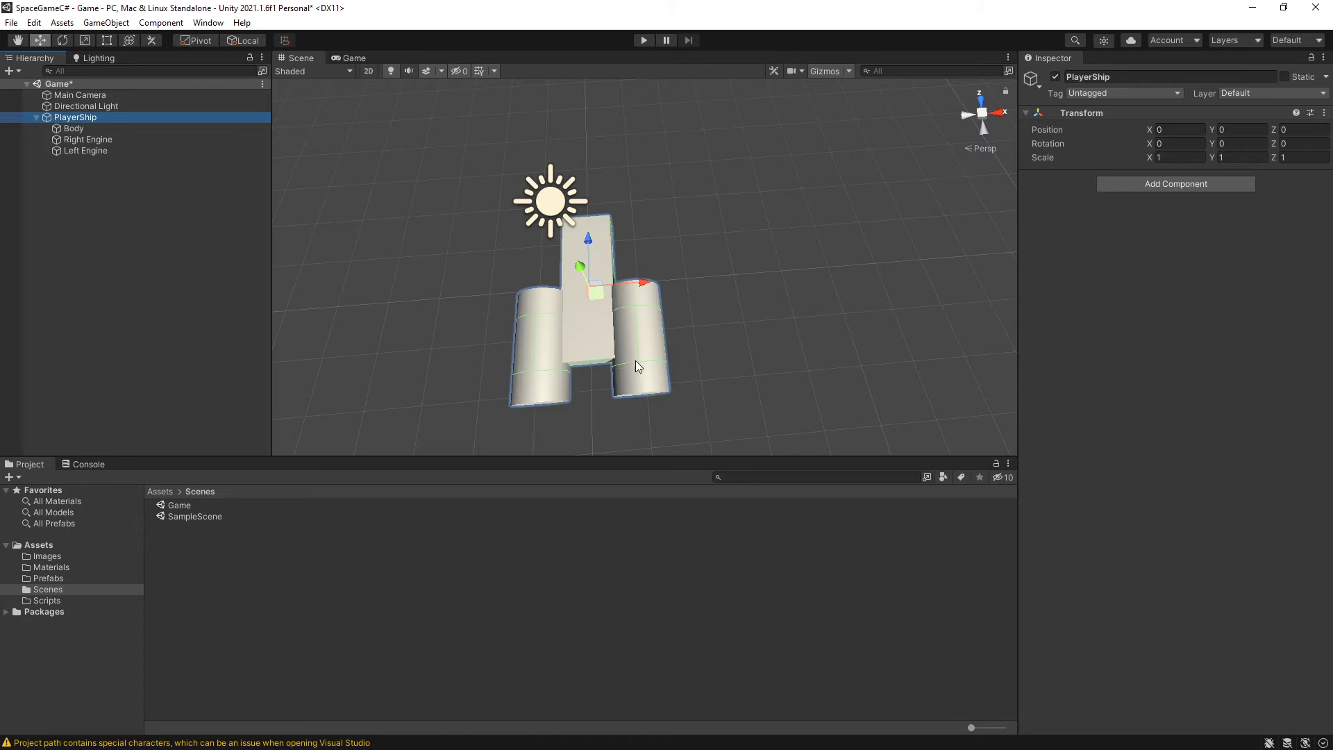
pyautogui.moveTo(595, 291); pyautogui.dragTo(601, 265)
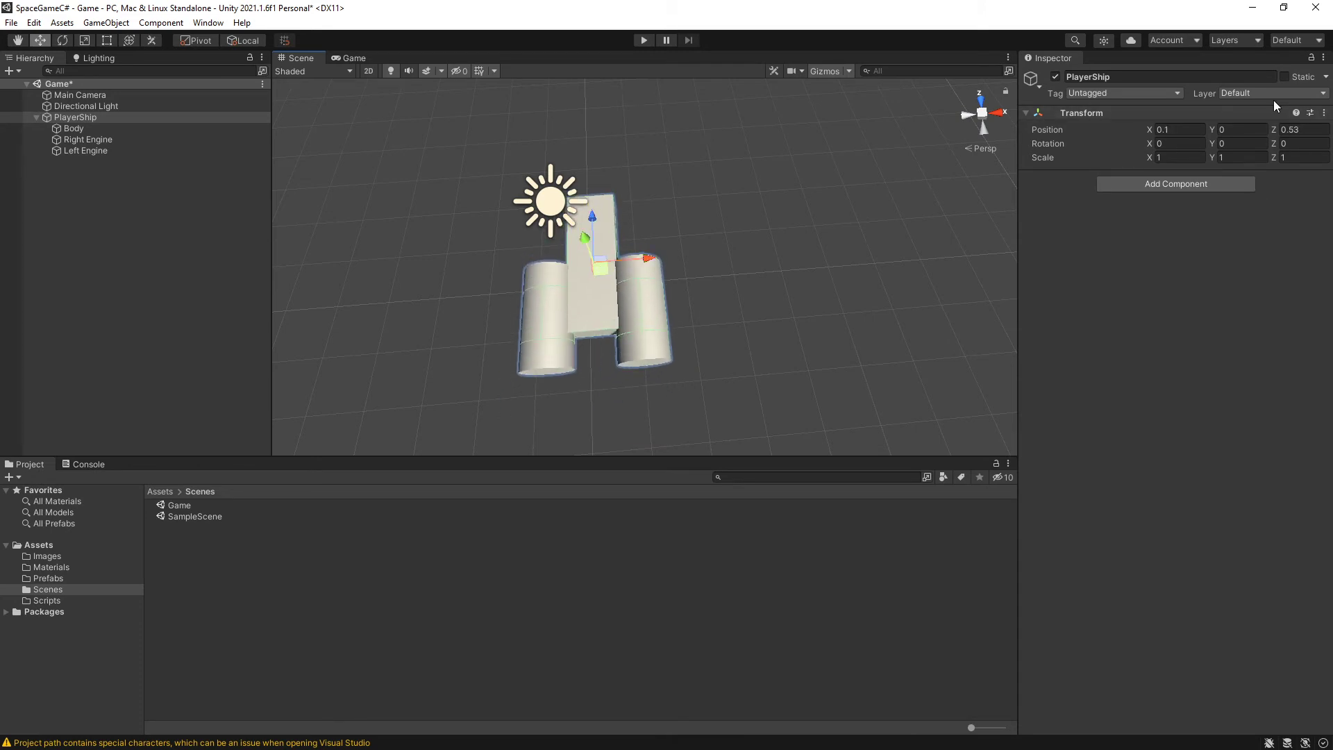
pyautogui.click(1323, 112)
pyautogui.click(1218, 123)
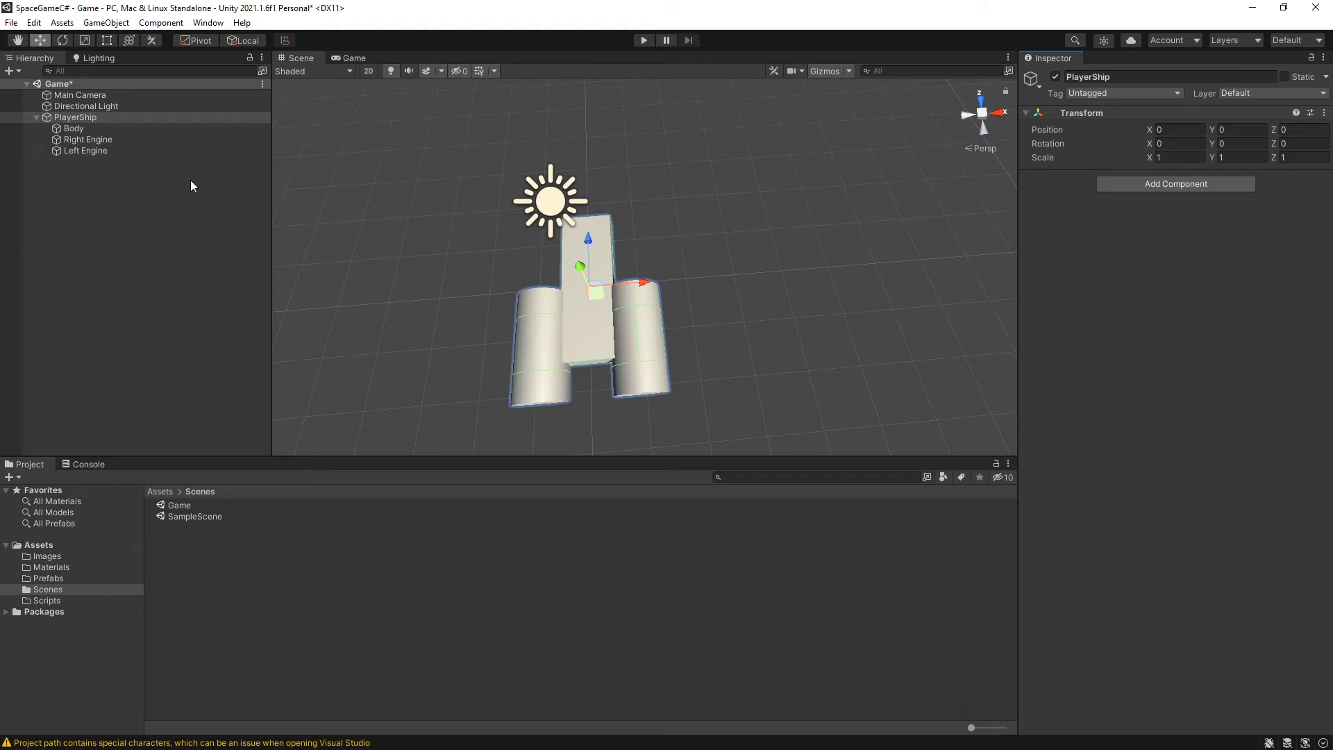
# Step: Preview the ship in the Game view, then orbit the Scene view to look straight down on it
pyautogui.click(349, 59)
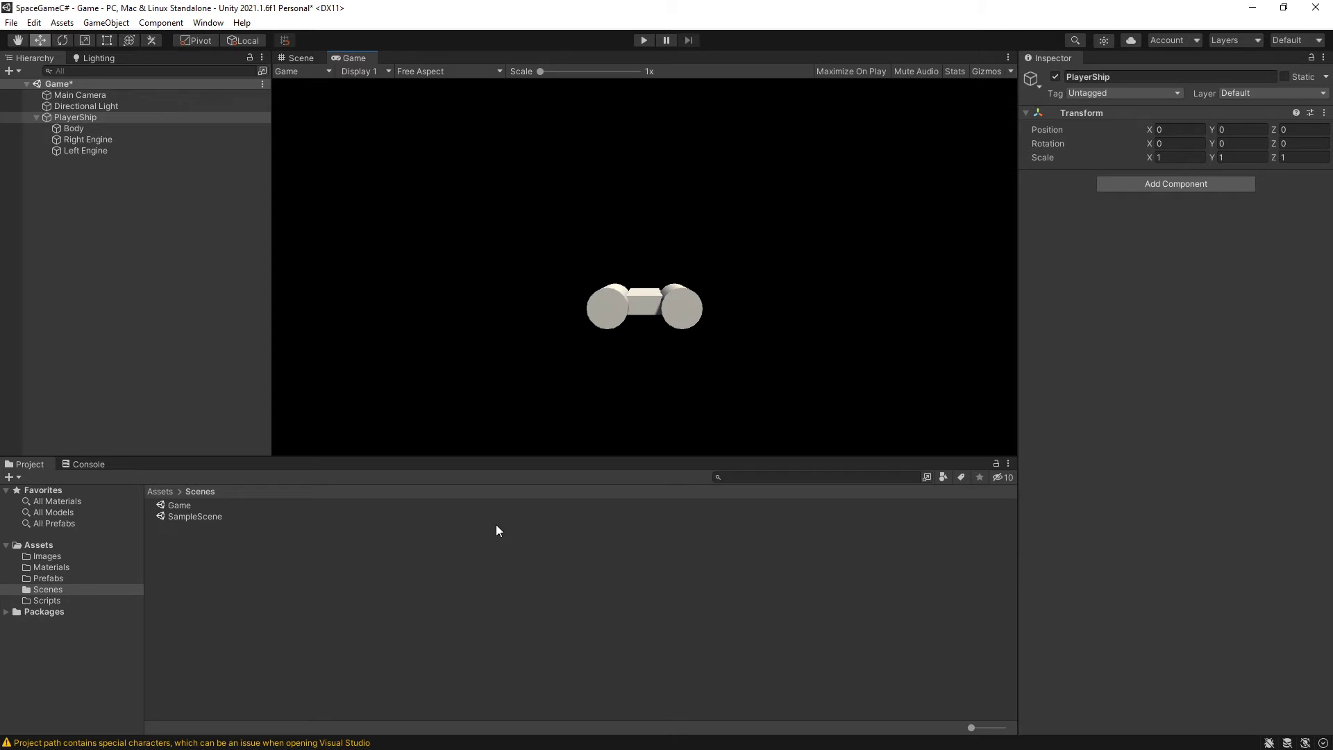
pyautogui.click(297, 60)
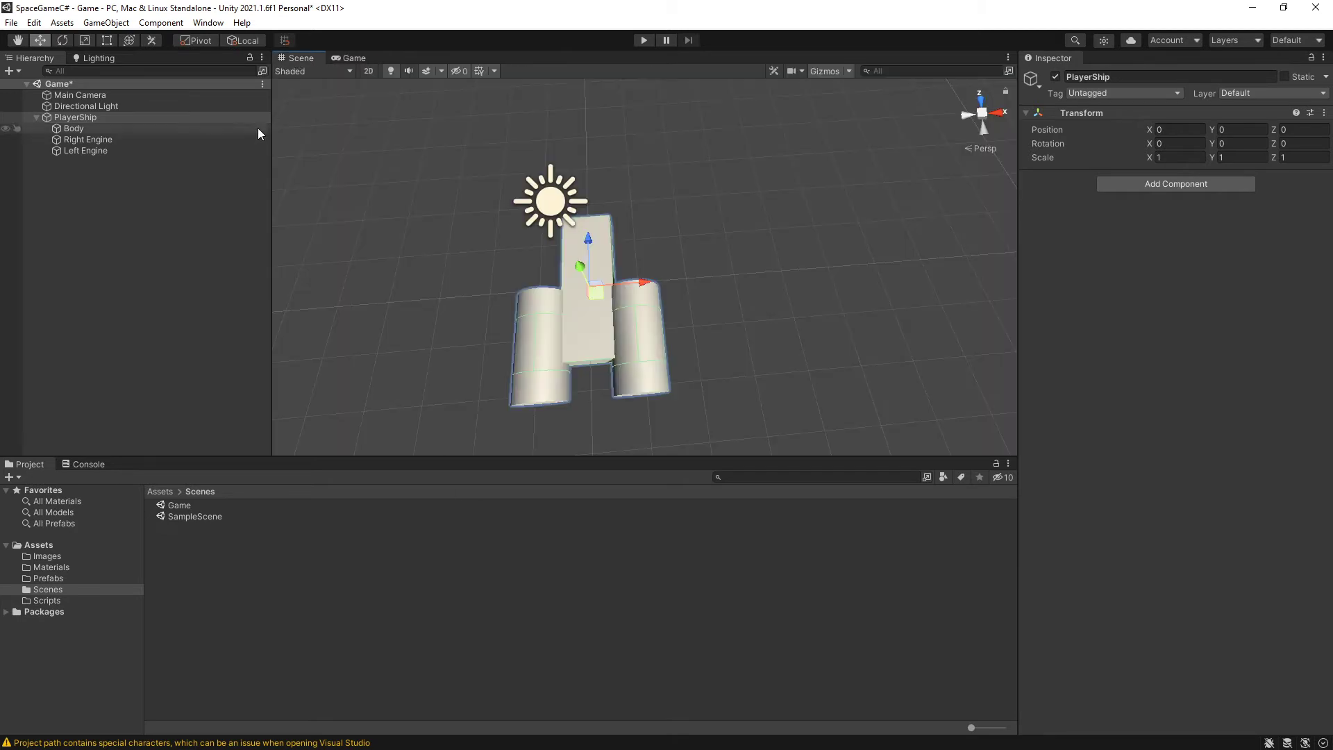
pyautogui.moveTo(500, 247); pyautogui.dragTo(581, 361, button='right')
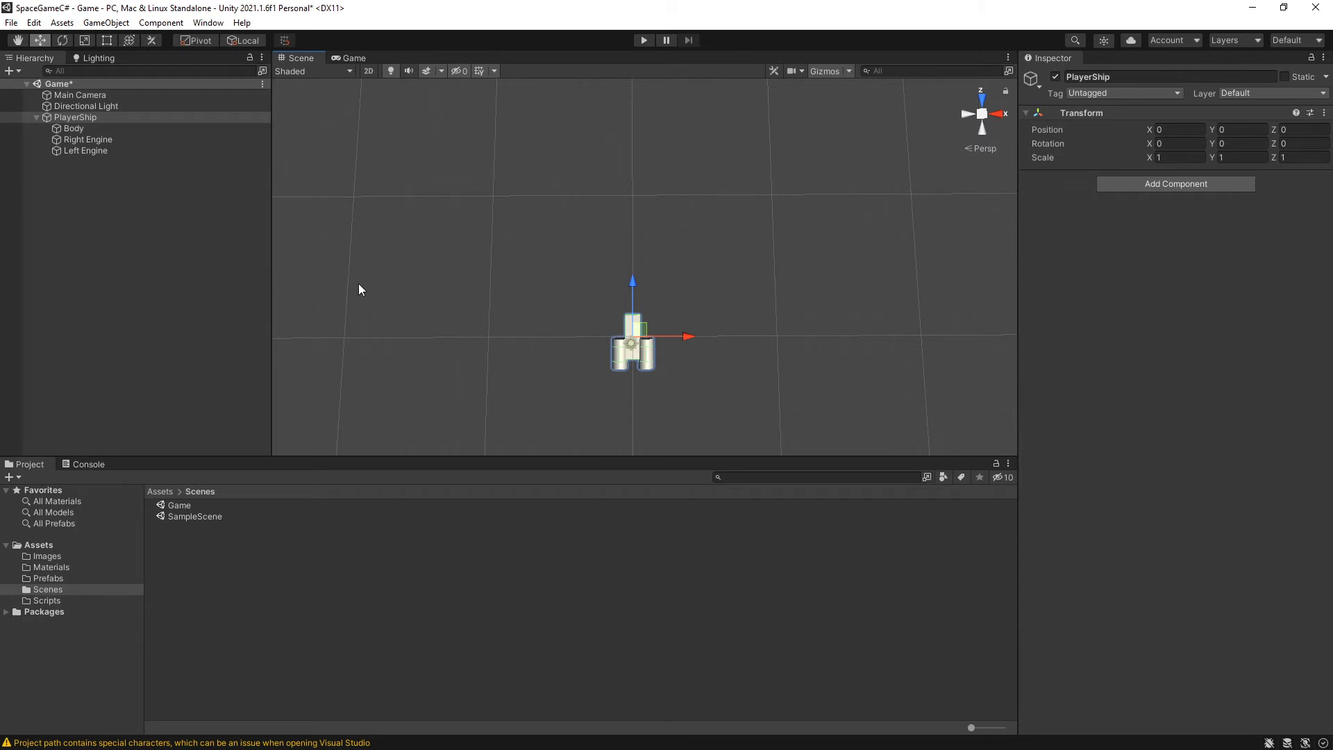
pyautogui.moveTo(839, 367); pyautogui.dragTo(827, 366, button='right')
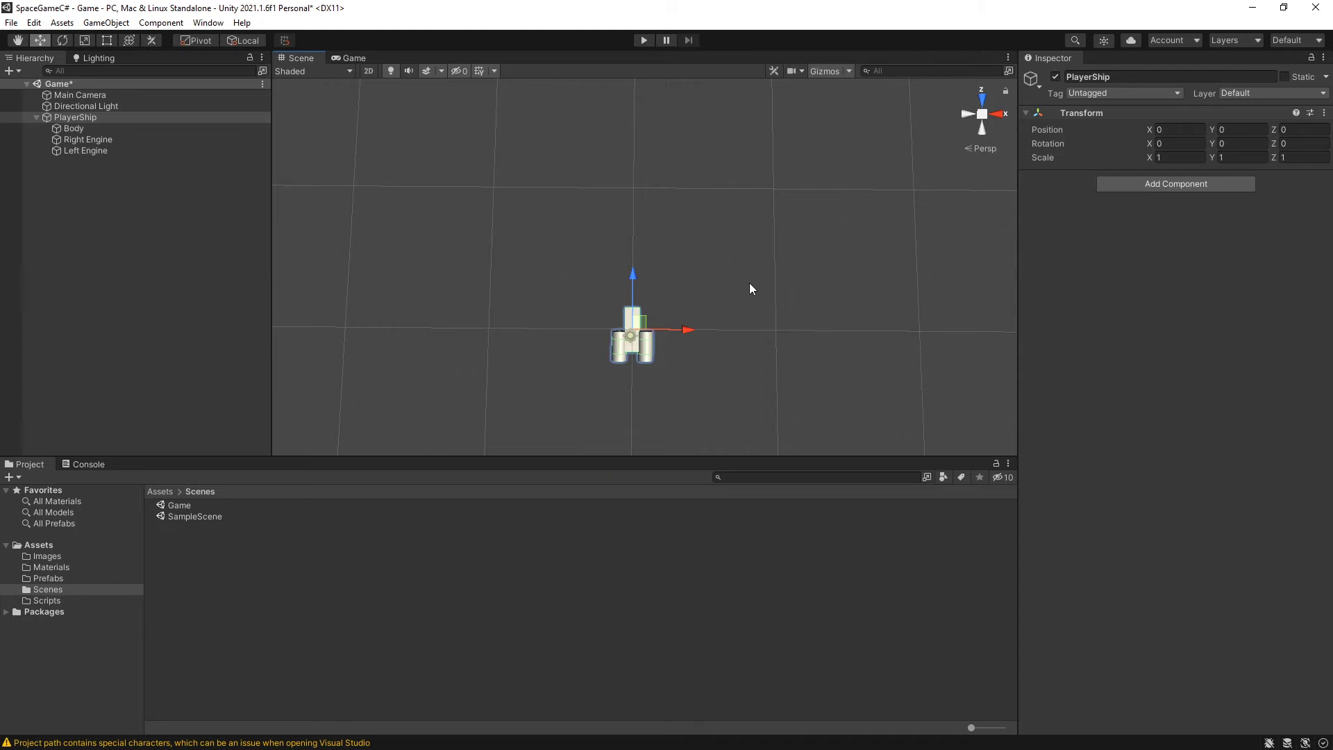
pyautogui.moveTo(749, 284); pyautogui.dragTo(763, 289, button='right')
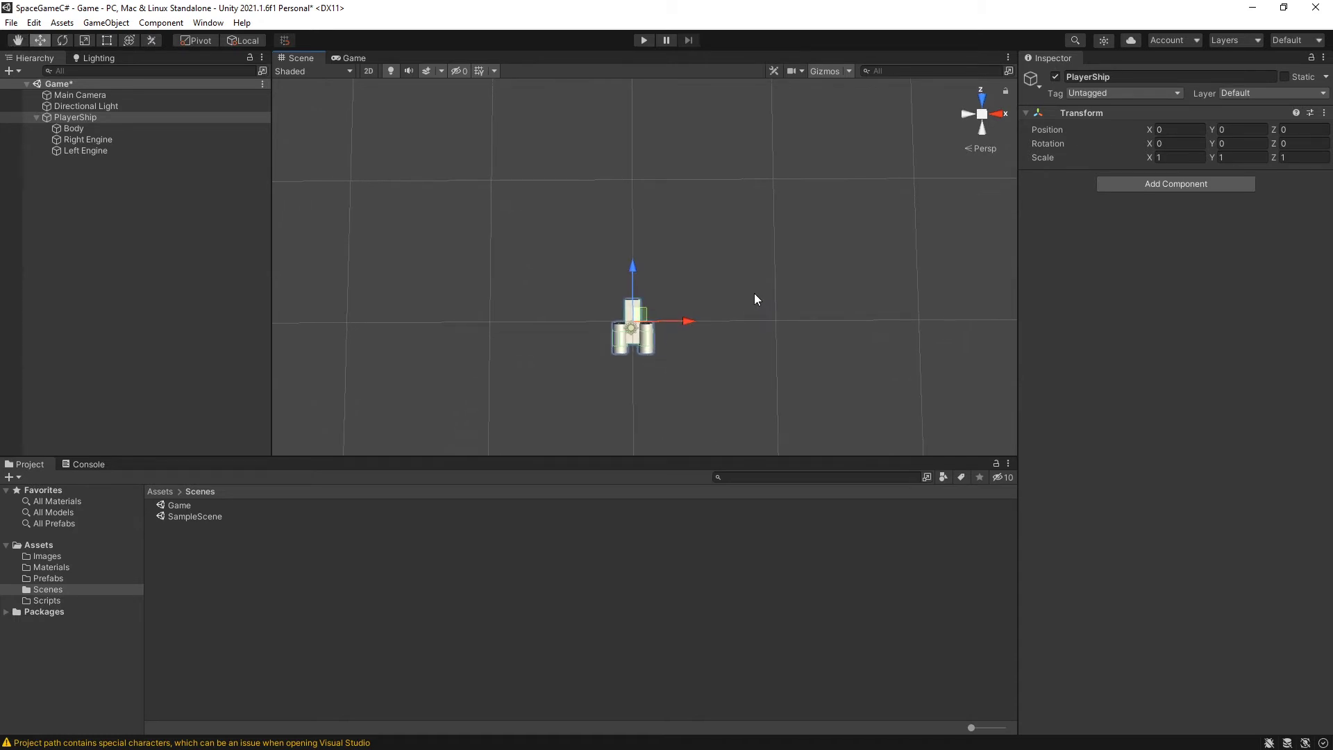
# Step: Align the Main Camera with the top-down scene view and check its shot of the ship
pyautogui.click(98, 100)
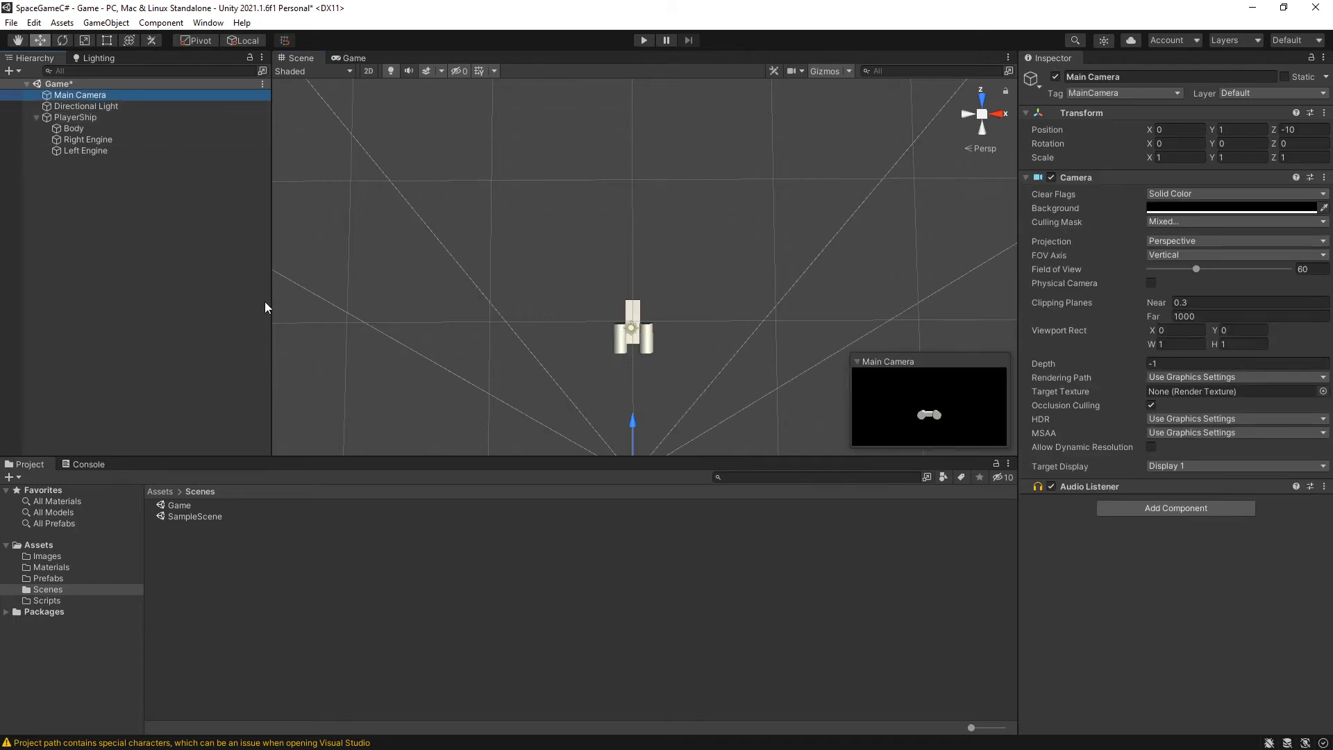
pyautogui.click(107, 23)
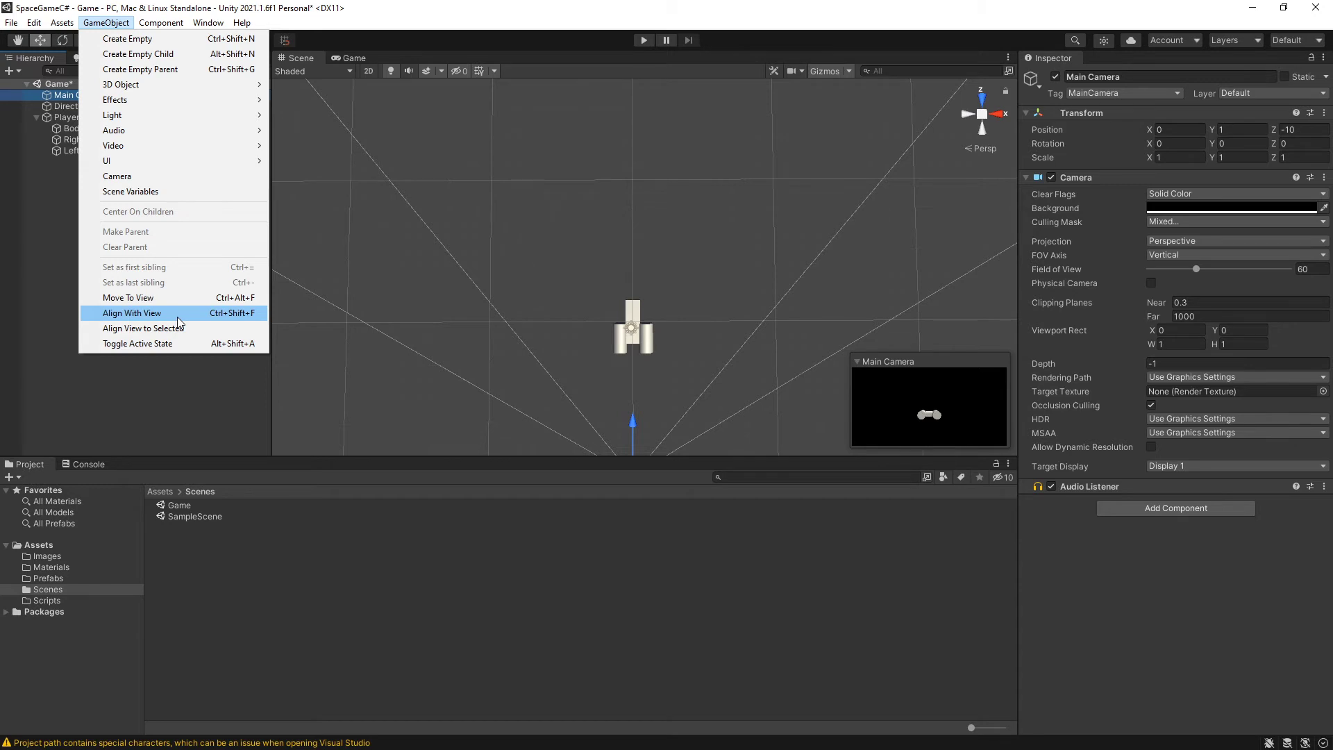
pyautogui.click(178, 403)
pyautogui.click(97, 98)
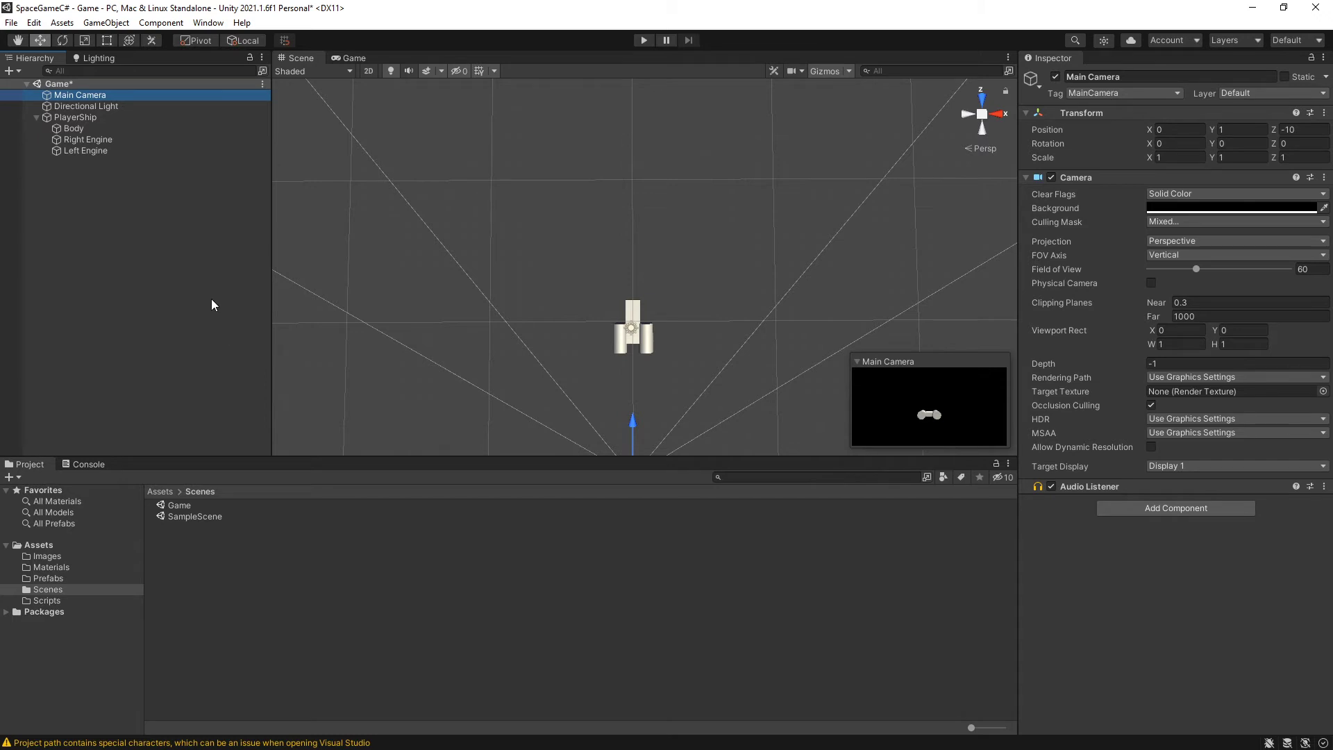
pyautogui.hotkey('ctrl', 'shift', 'f')
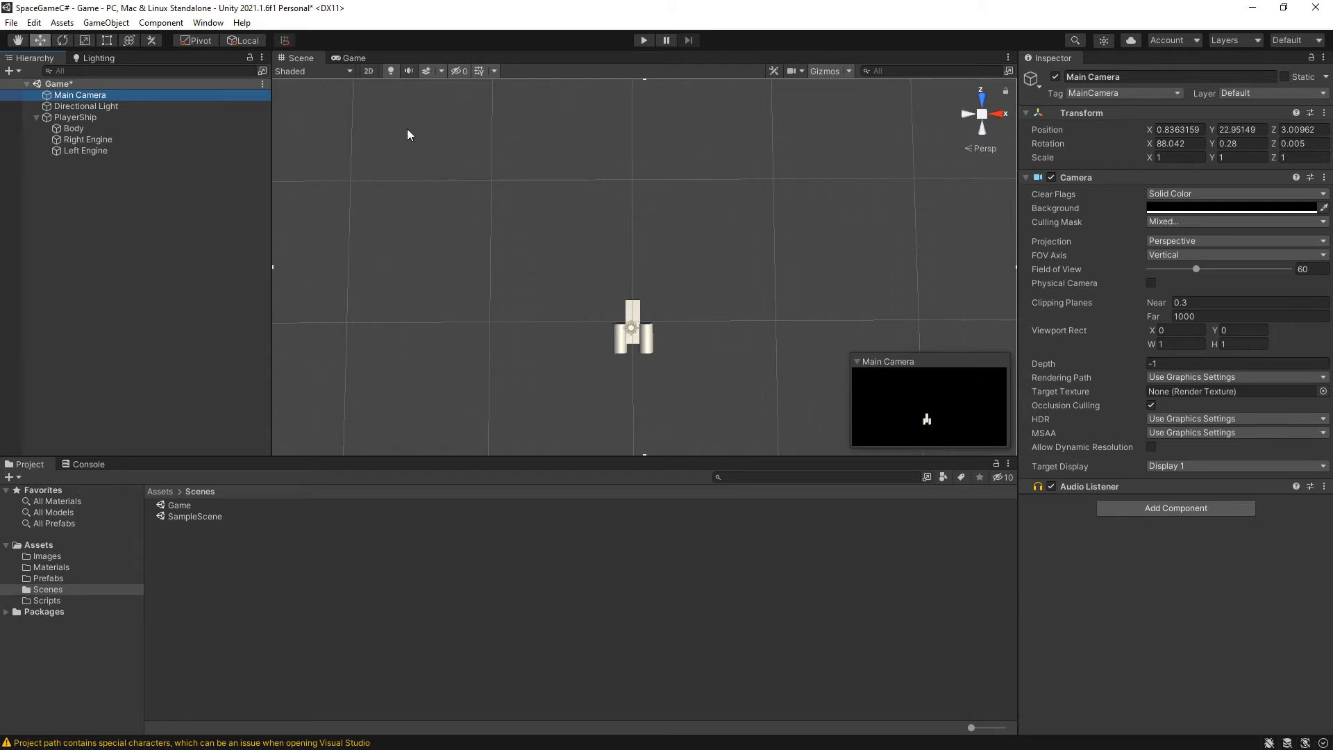
pyautogui.click(347, 57)
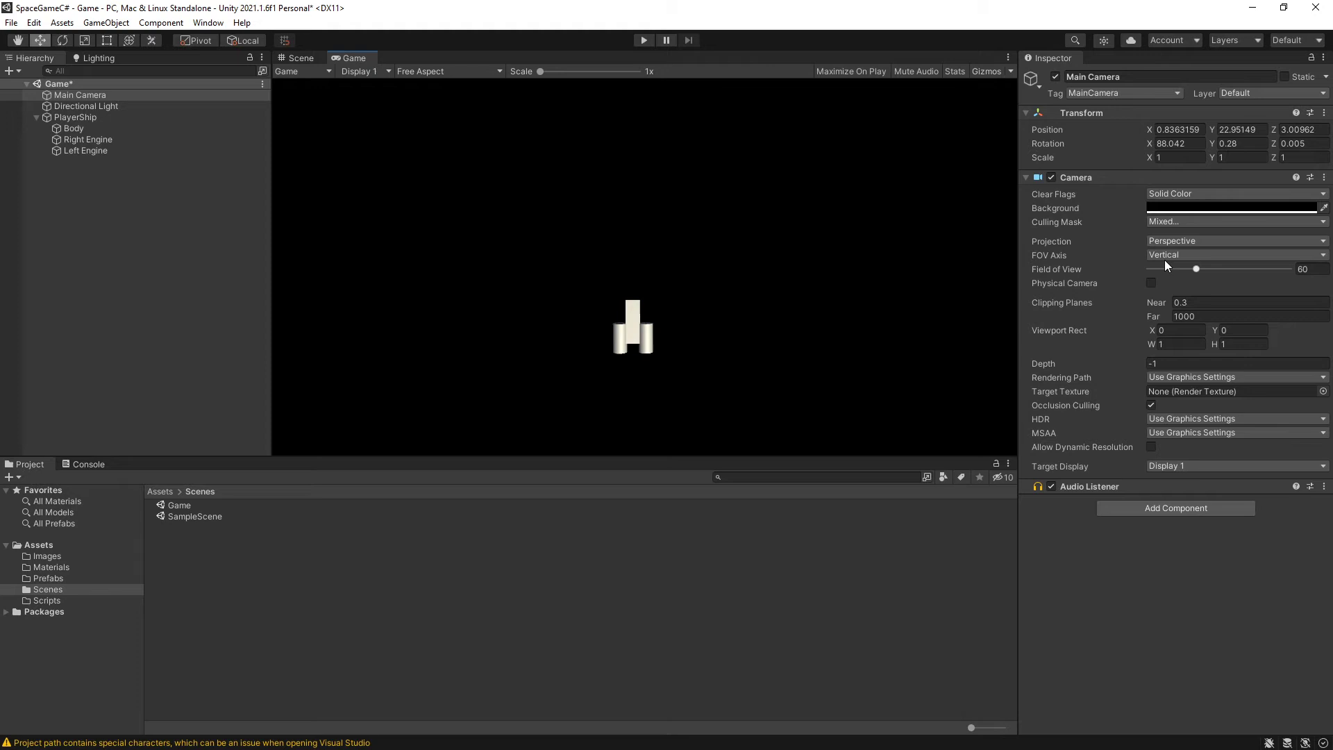
# Step: Set the Main Camera's rotation to 90, 0, 0
pyautogui.click(1233, 142)
pyautogui.write('0')
pyautogui.press('Tab')
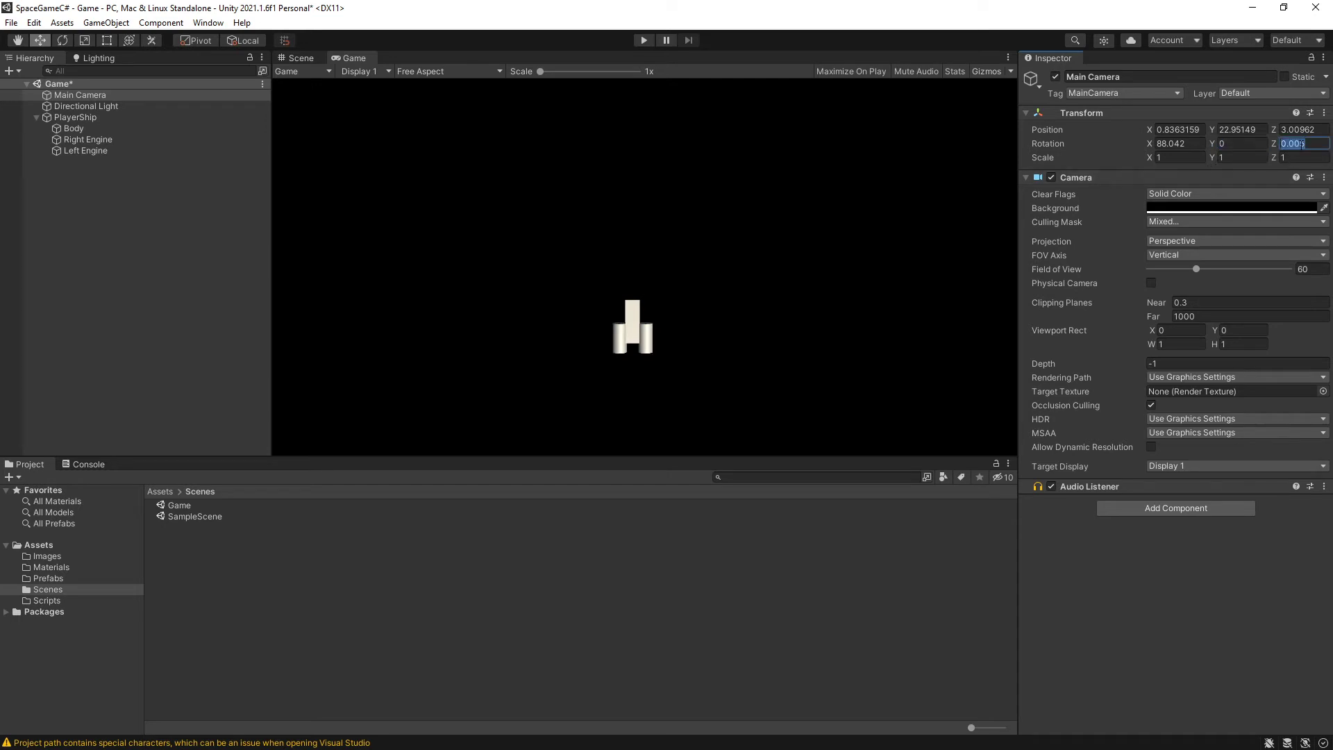
pyautogui.write('0')
pyautogui.click(1189, 144)
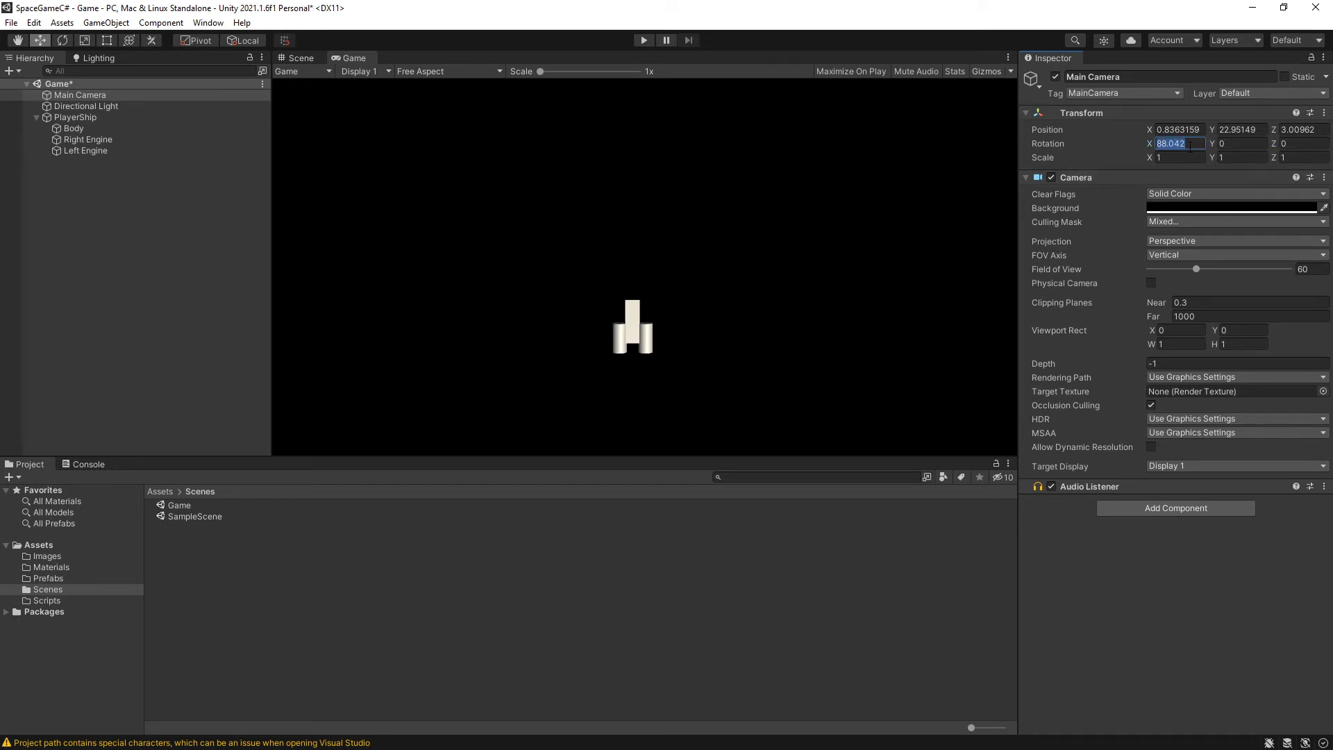
pyautogui.write('90')
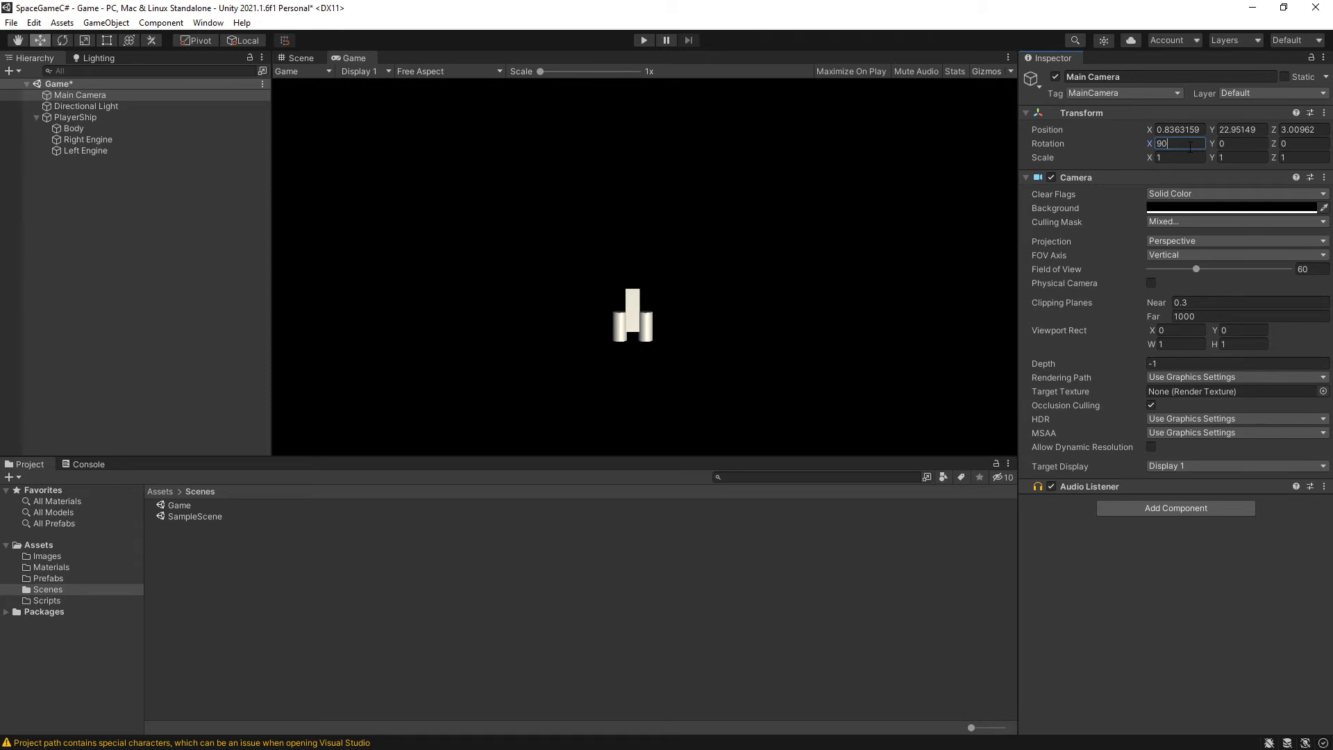
# Step: Set the Main Camera's position to X 0, Y 23, Z 10
pyautogui.click(1188, 130)
pyautogui.write('0')
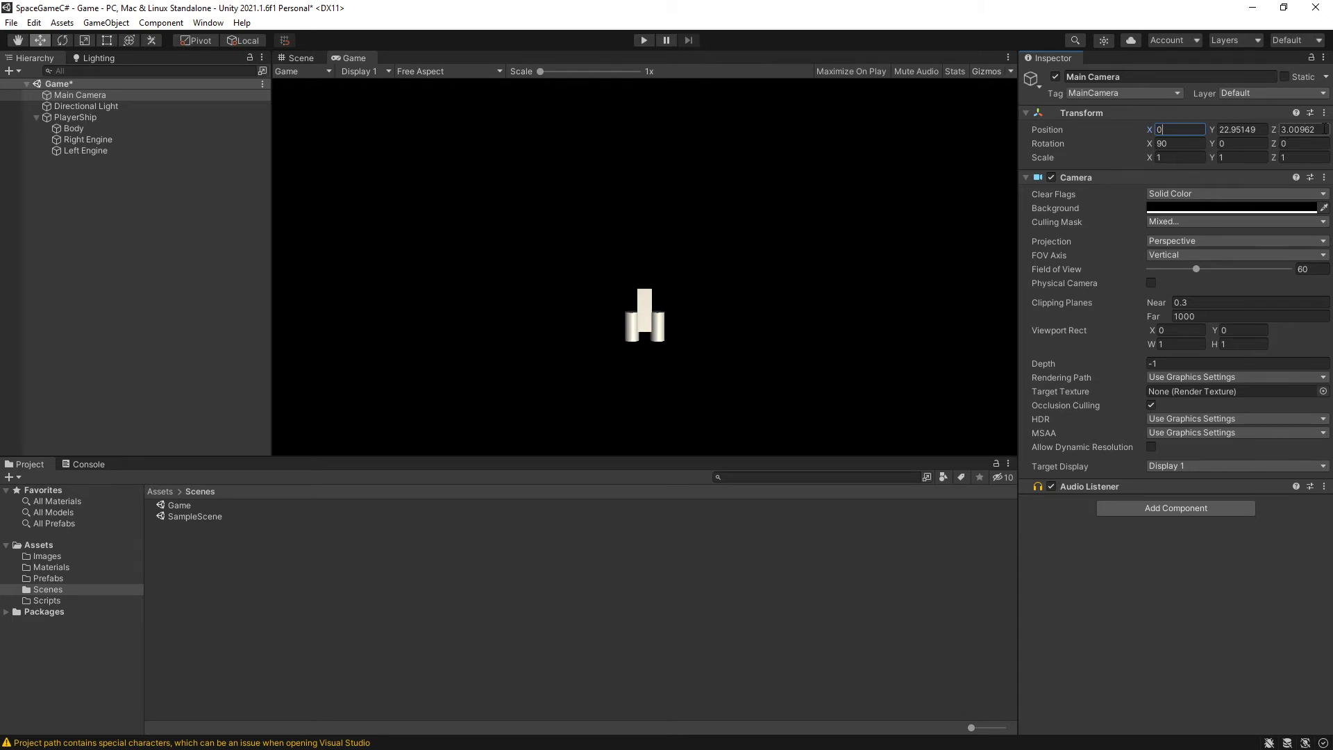
pyautogui.moveTo(1273, 127); pyautogui.dragTo(123, 131)
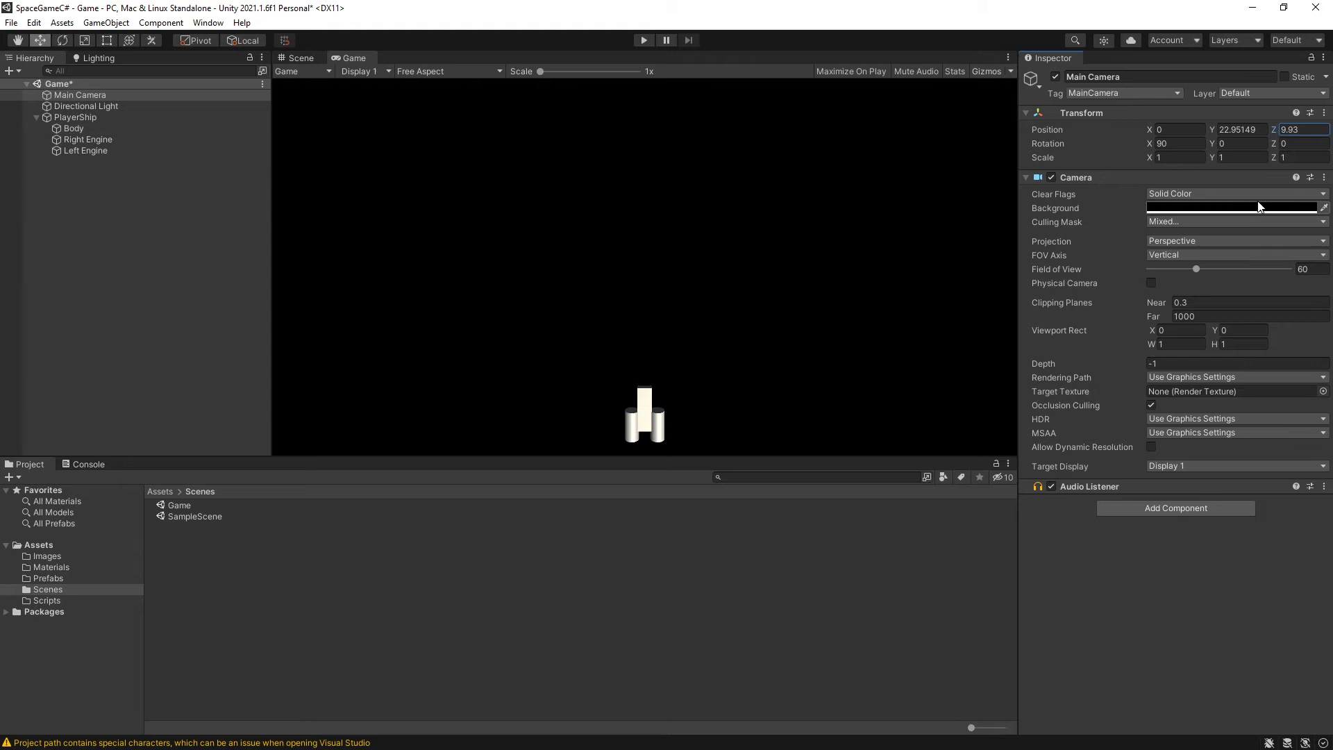
pyautogui.click(1291, 129)
pyautogui.write('10')
pyautogui.click(1234, 132)
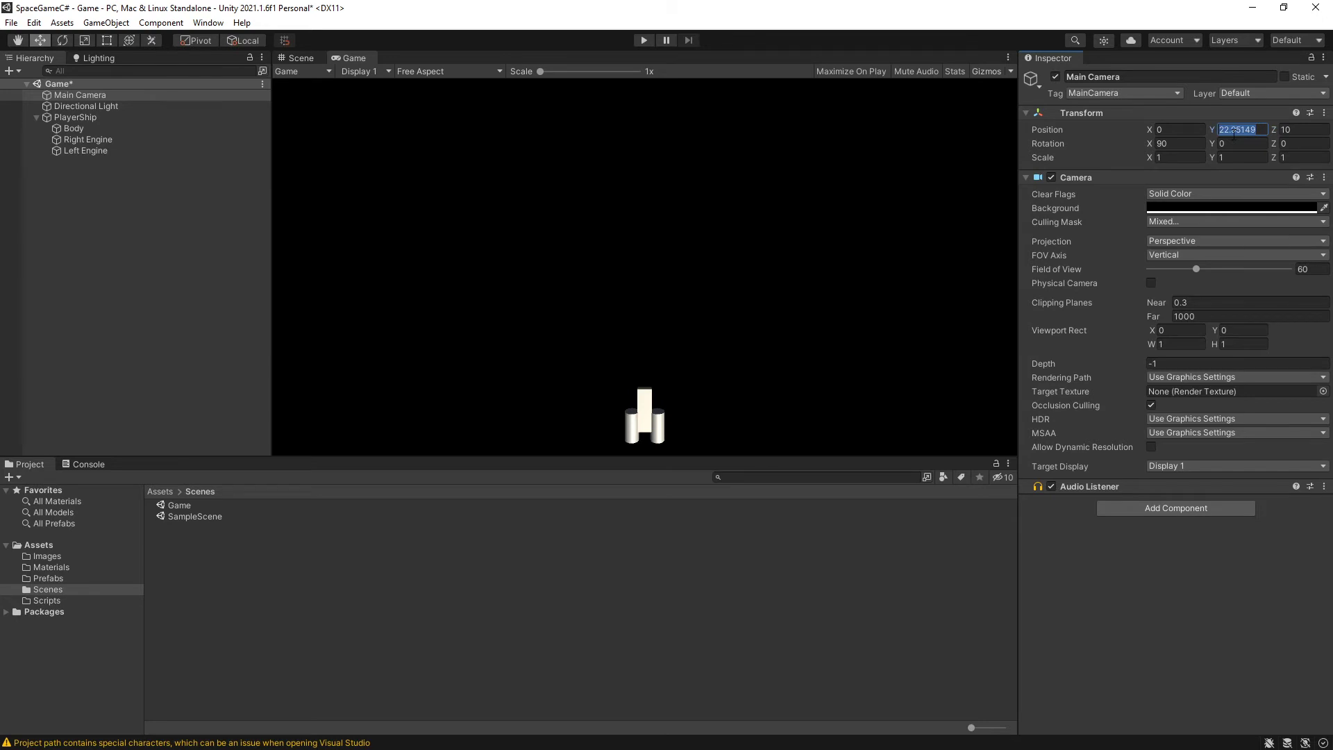
pyautogui.write('23')
# Step: Switch the Game view to 16:9 Aspect and return to the Scene view
pyautogui.click(465, 72)
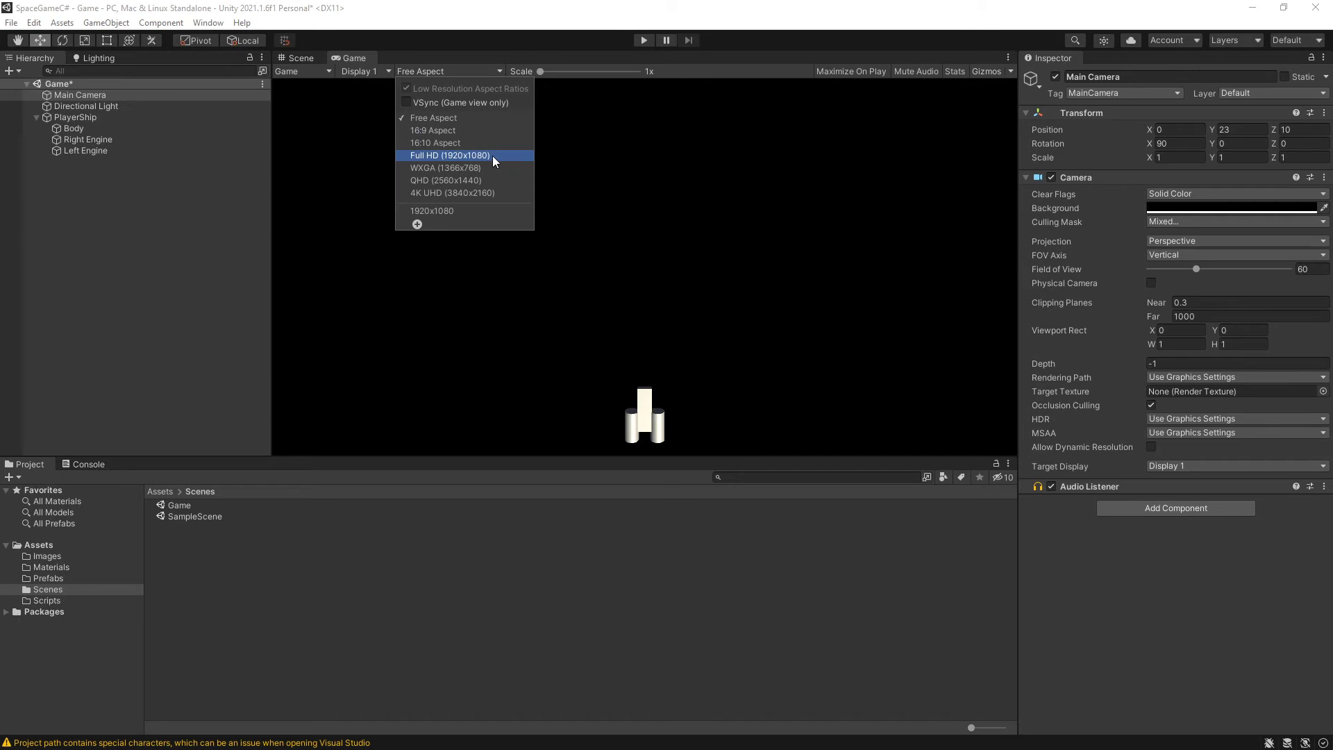
pyautogui.click(456, 131)
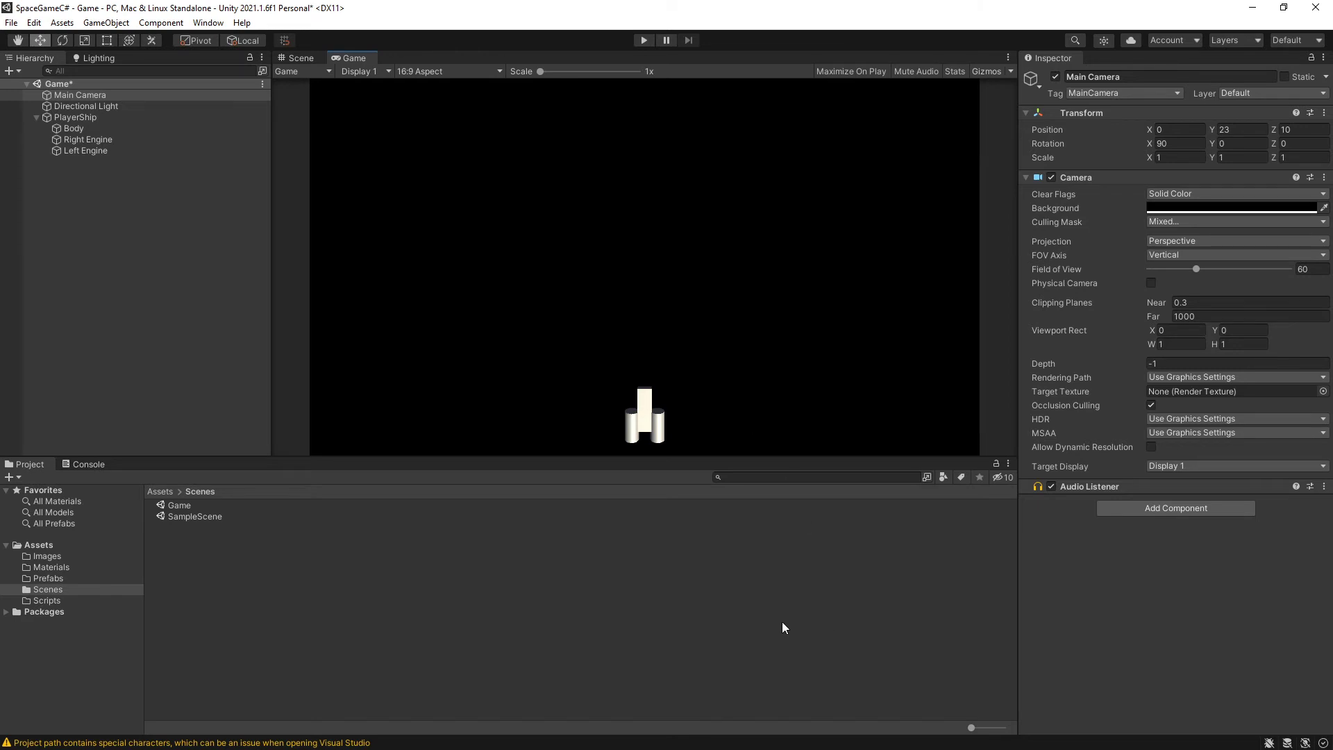
pyautogui.click(301, 61)
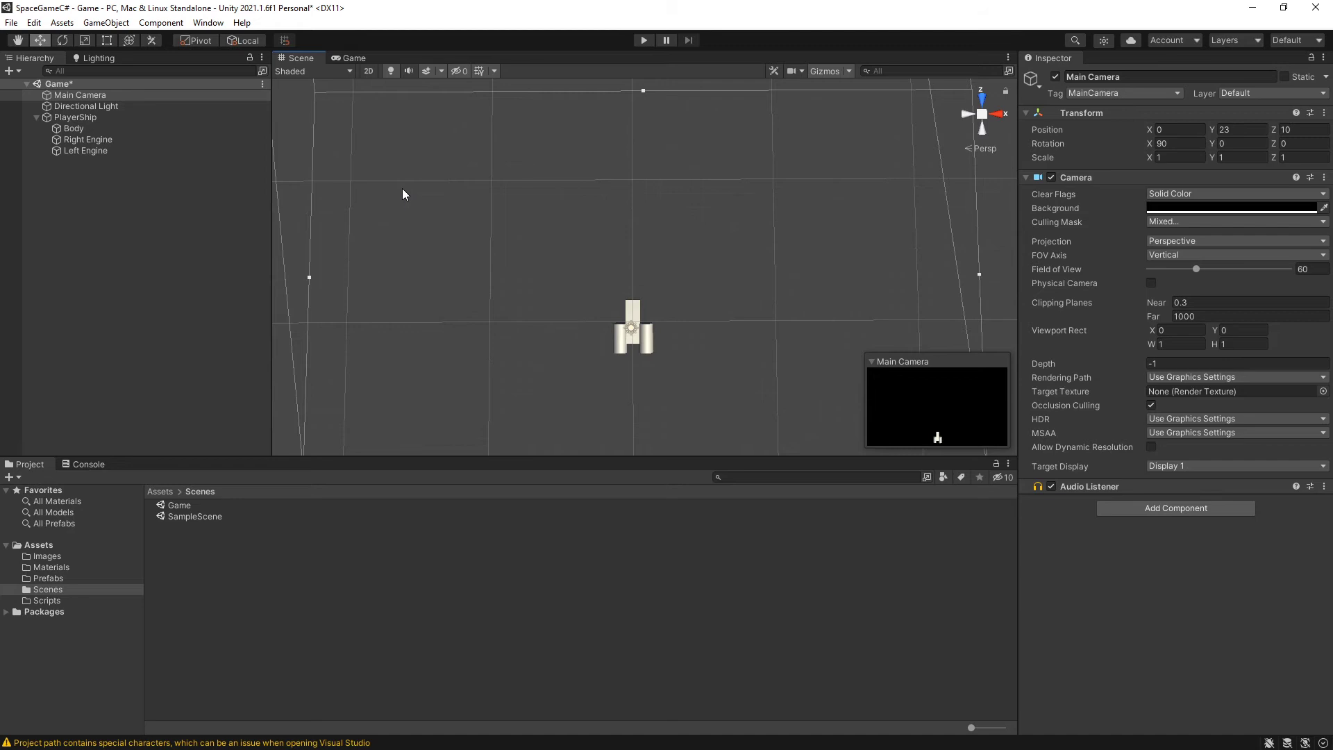
pyautogui.click(120, 244)
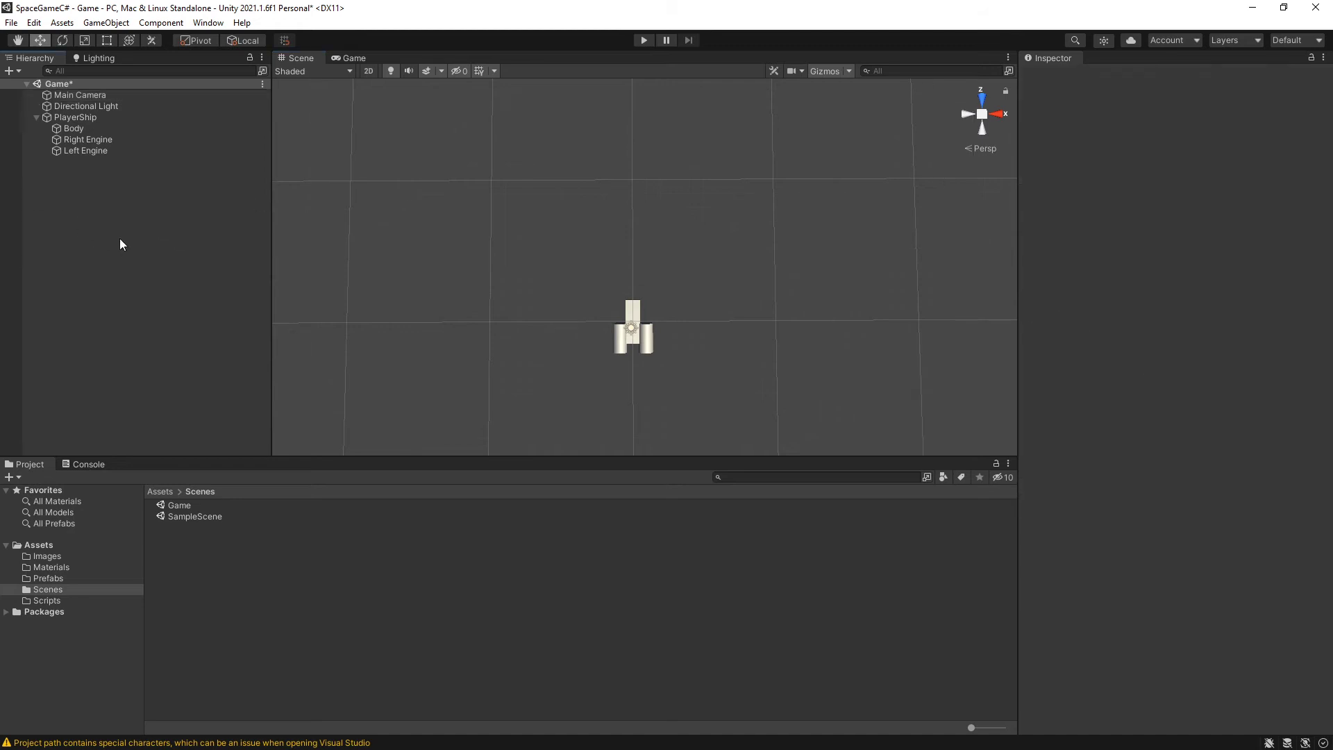
pyautogui.rightClick(75, 227)
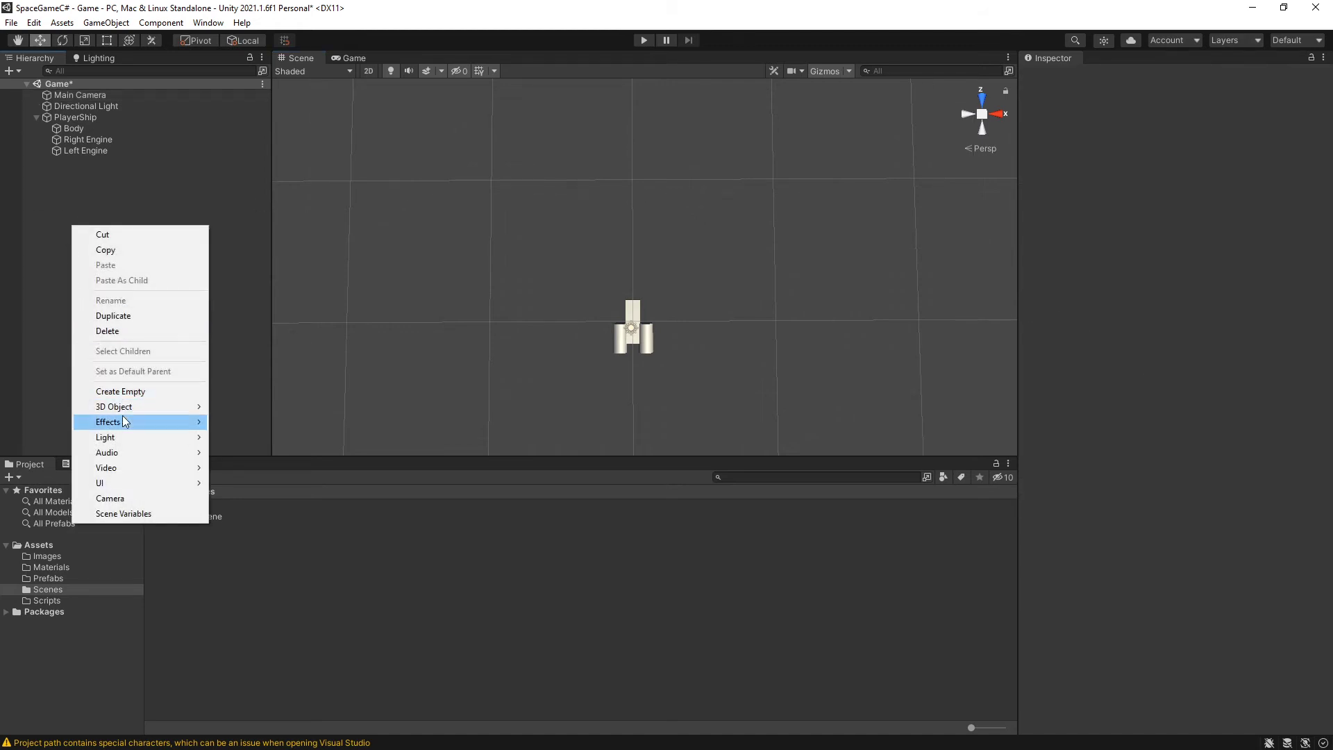
pyautogui.click(199, 150)
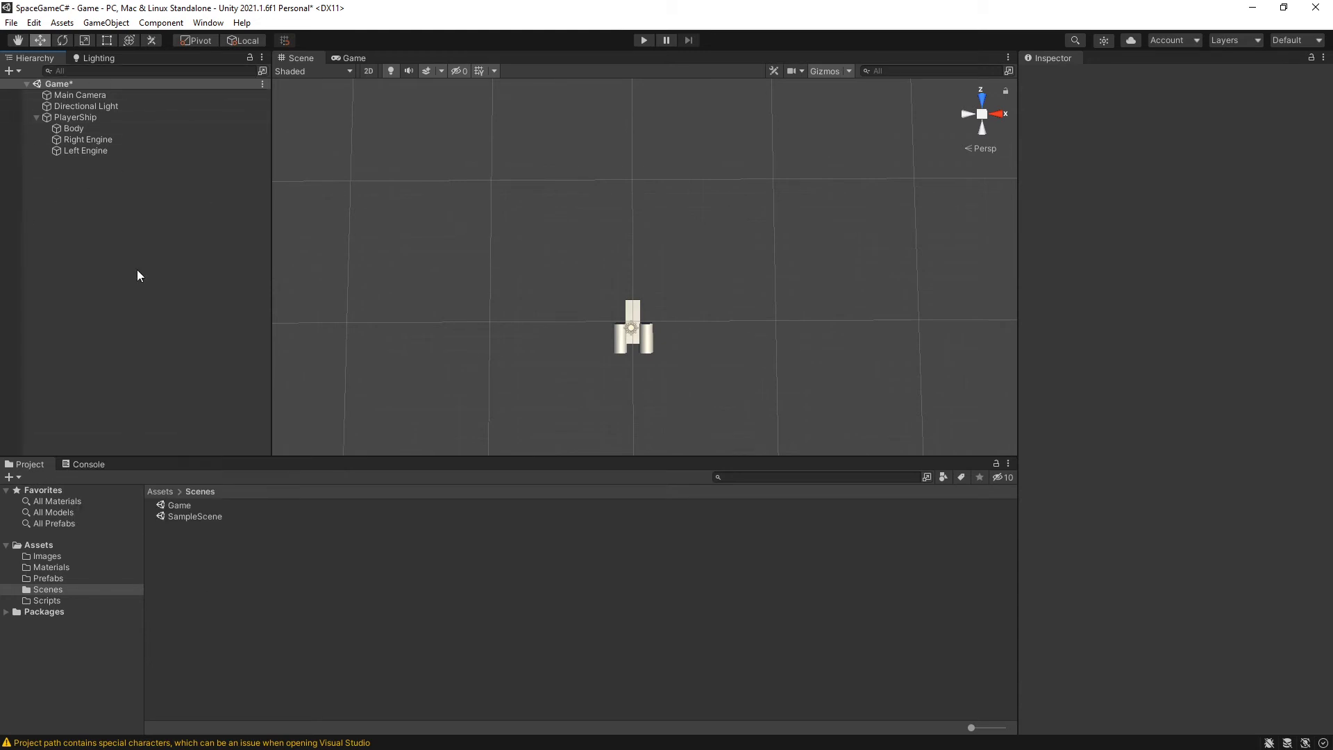
pyautogui.rightClick(89, 219)
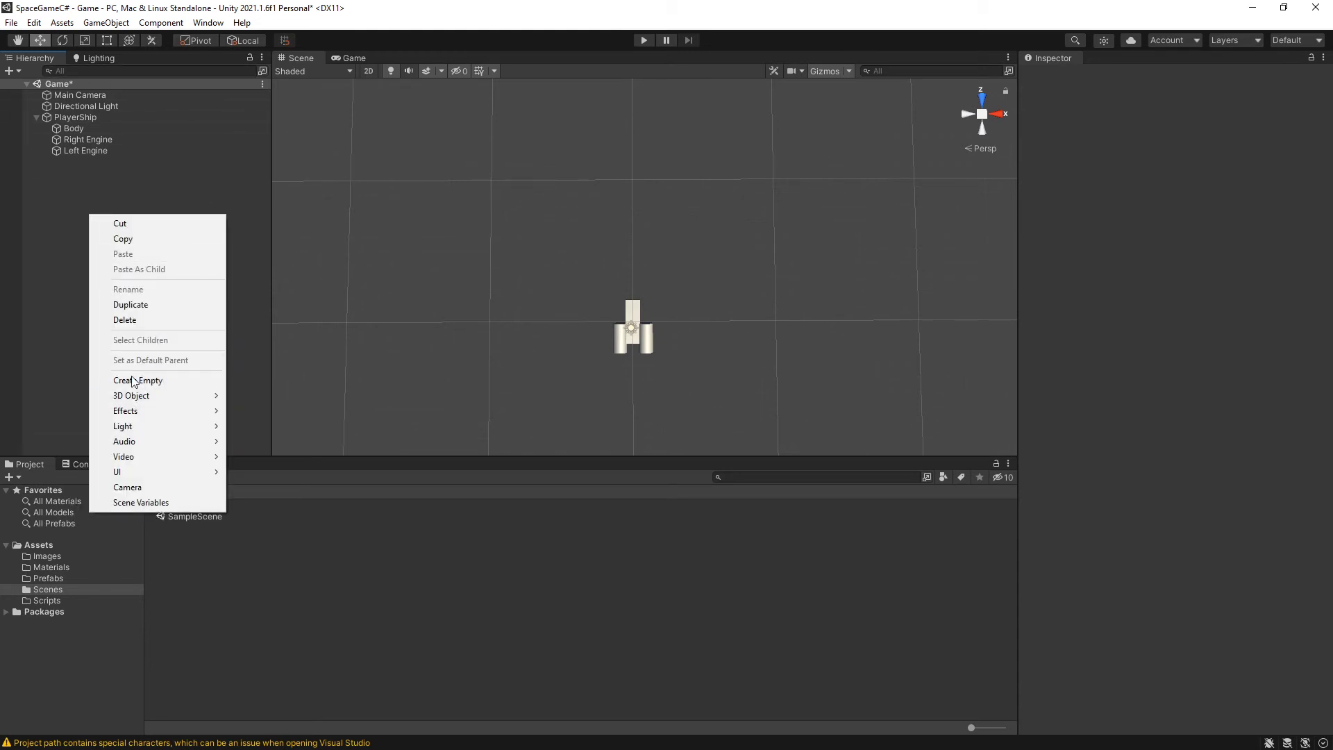
pyautogui.moveTo(144, 398)
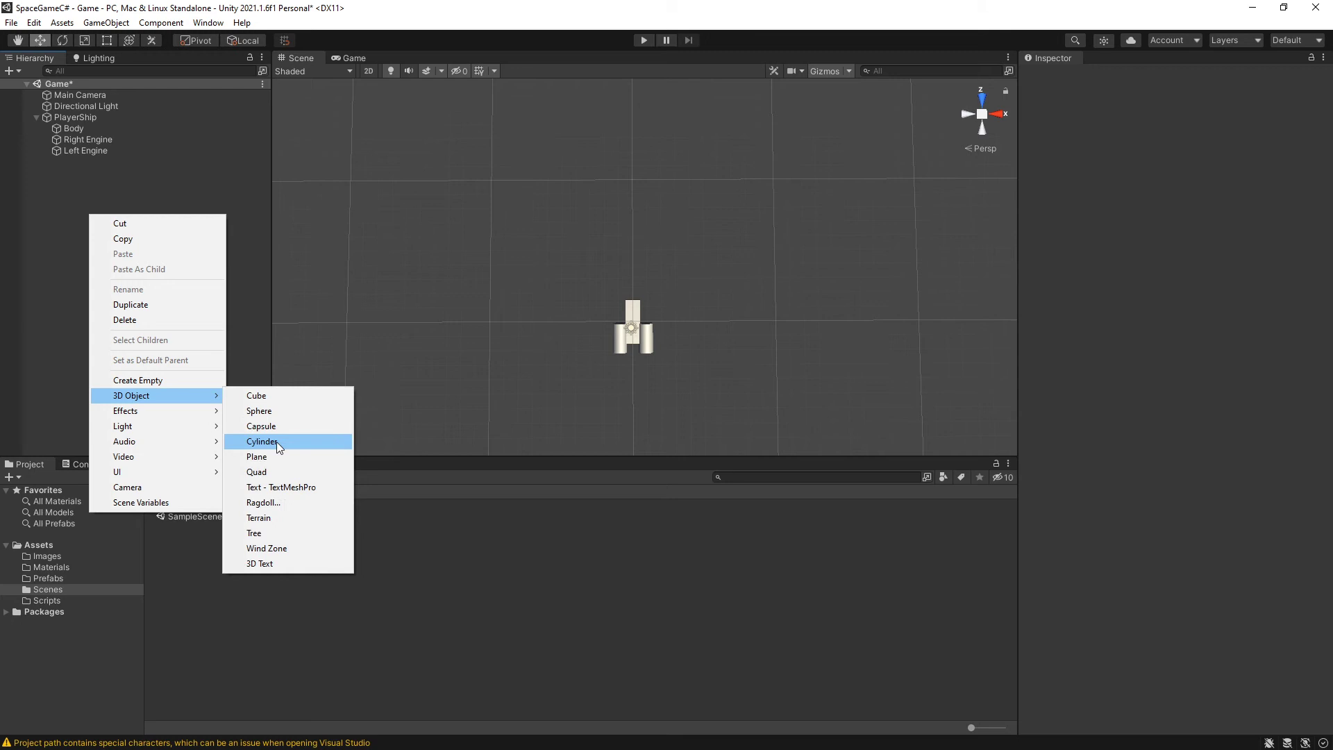
pyautogui.click(277, 413)
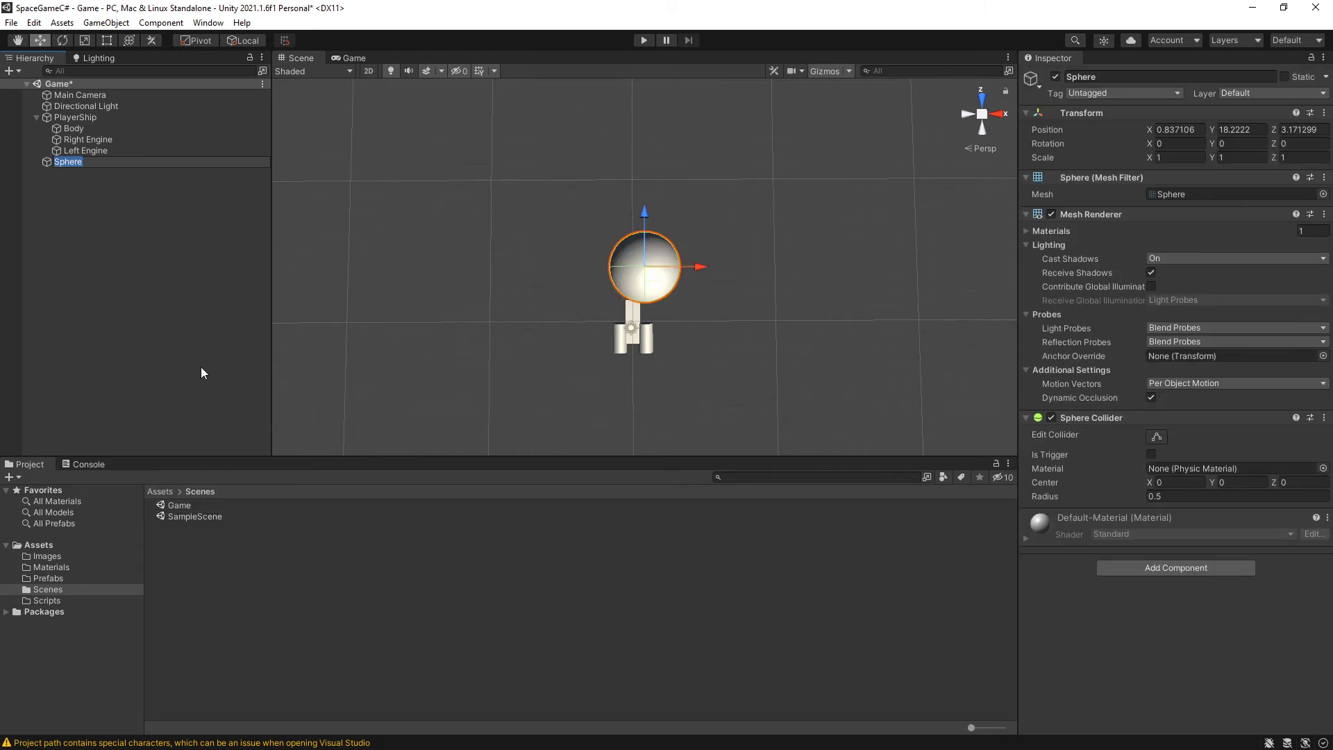
pyautogui.write('Rock')
pyautogui.press('Return')
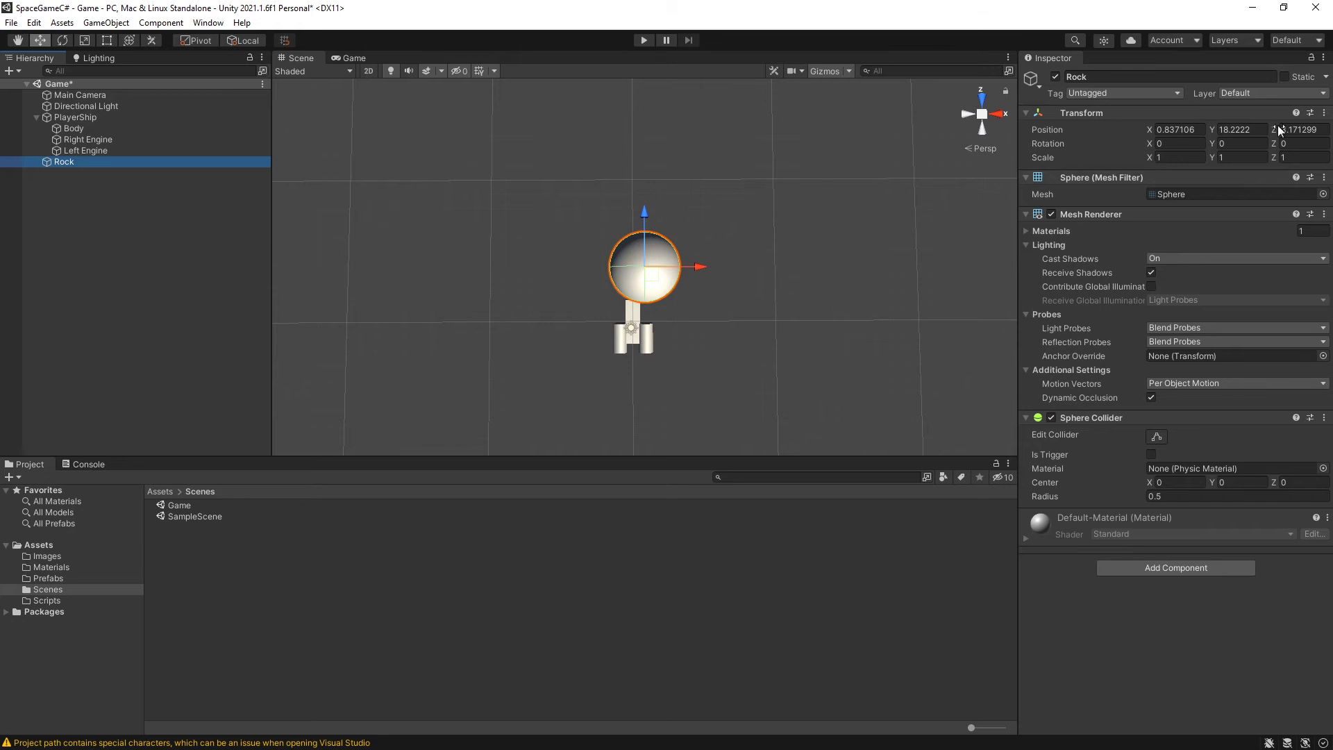
pyautogui.click(1323, 113)
pyautogui.click(1242, 127)
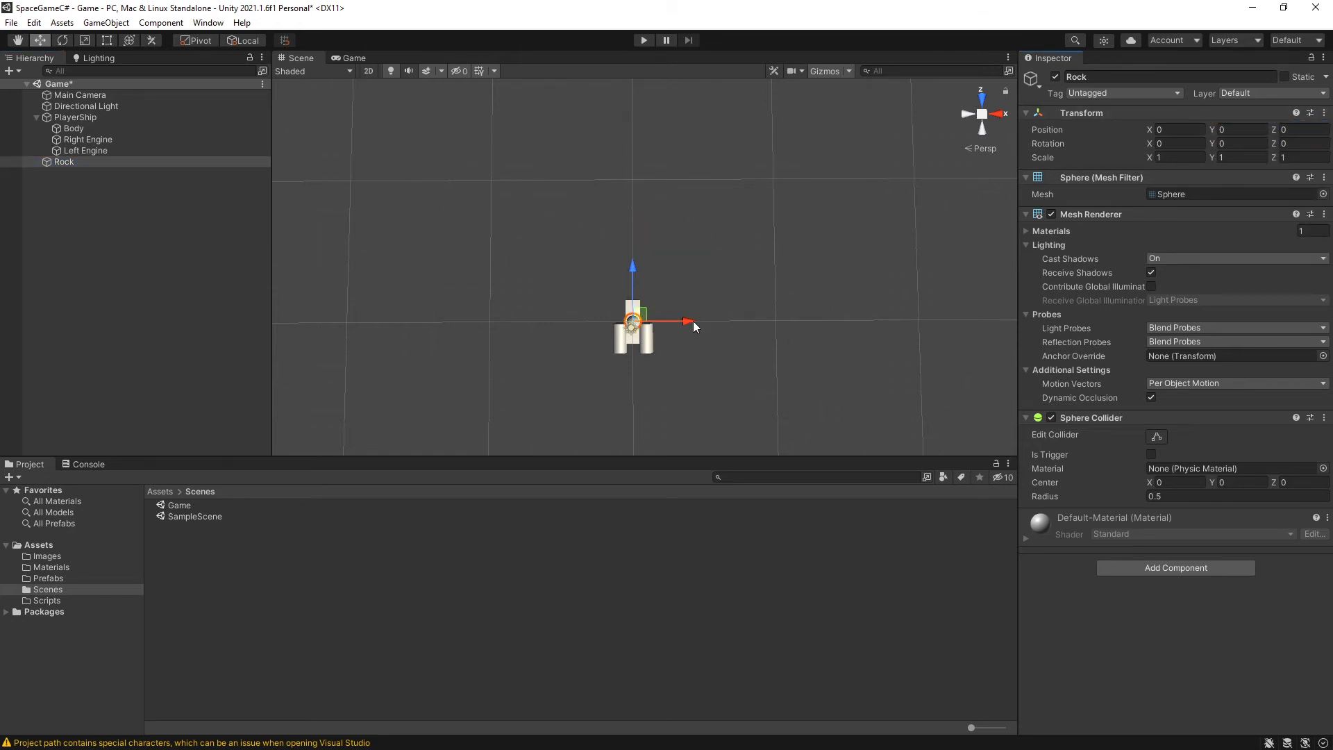
pyautogui.moveTo(693, 321); pyautogui.dragTo(649, 323)
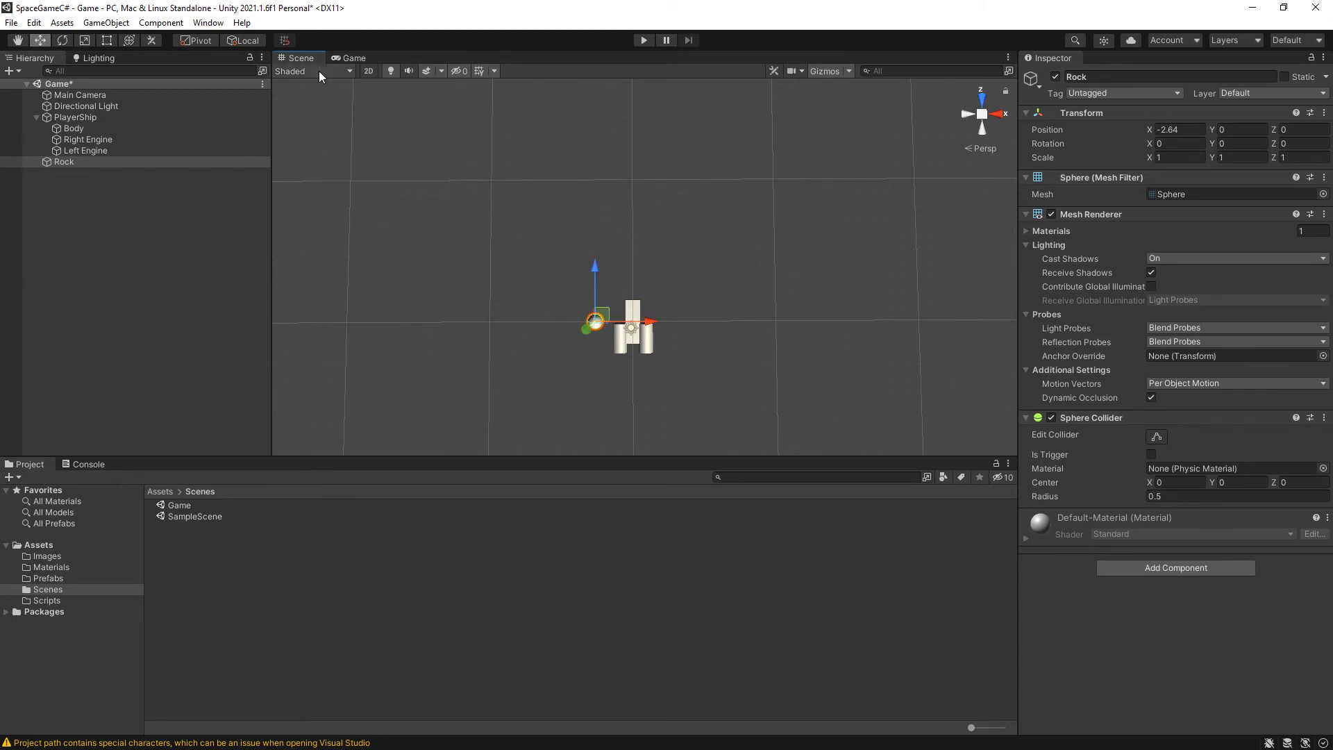
pyautogui.click(343, 60)
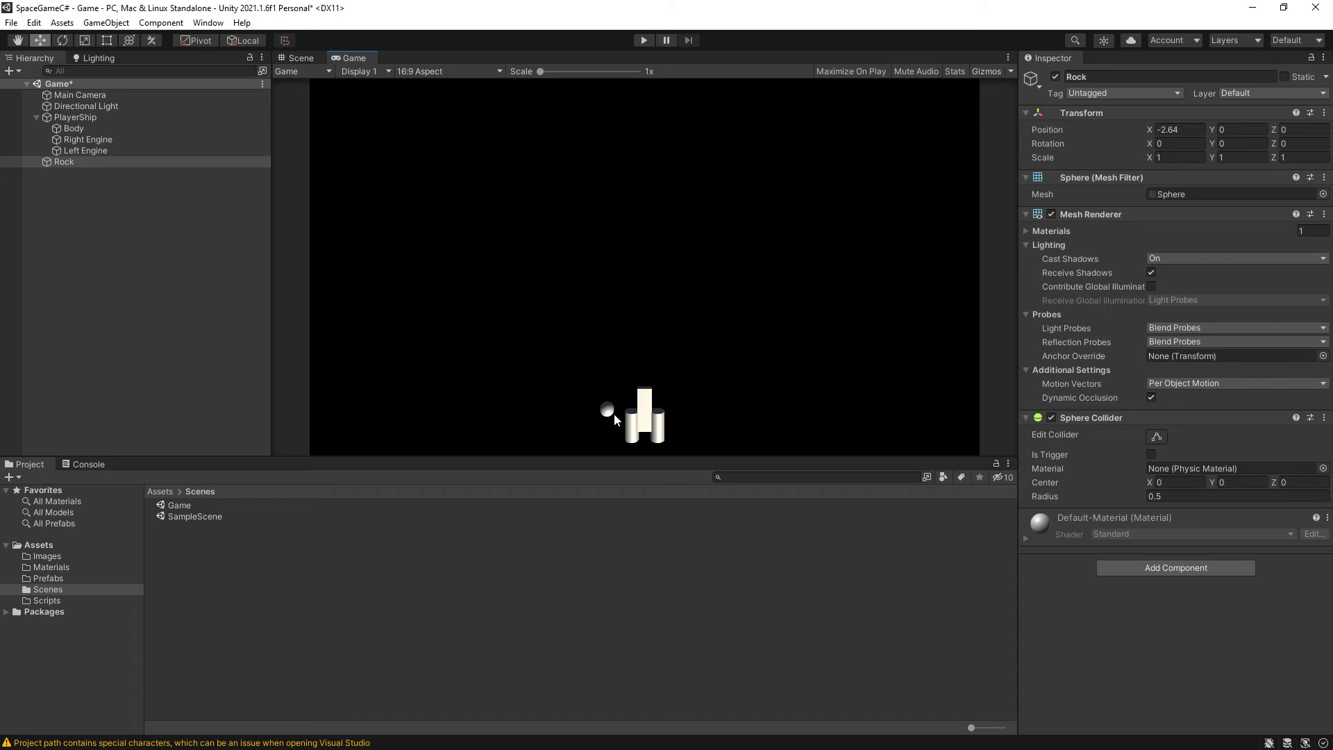
pyautogui.click(300, 60)
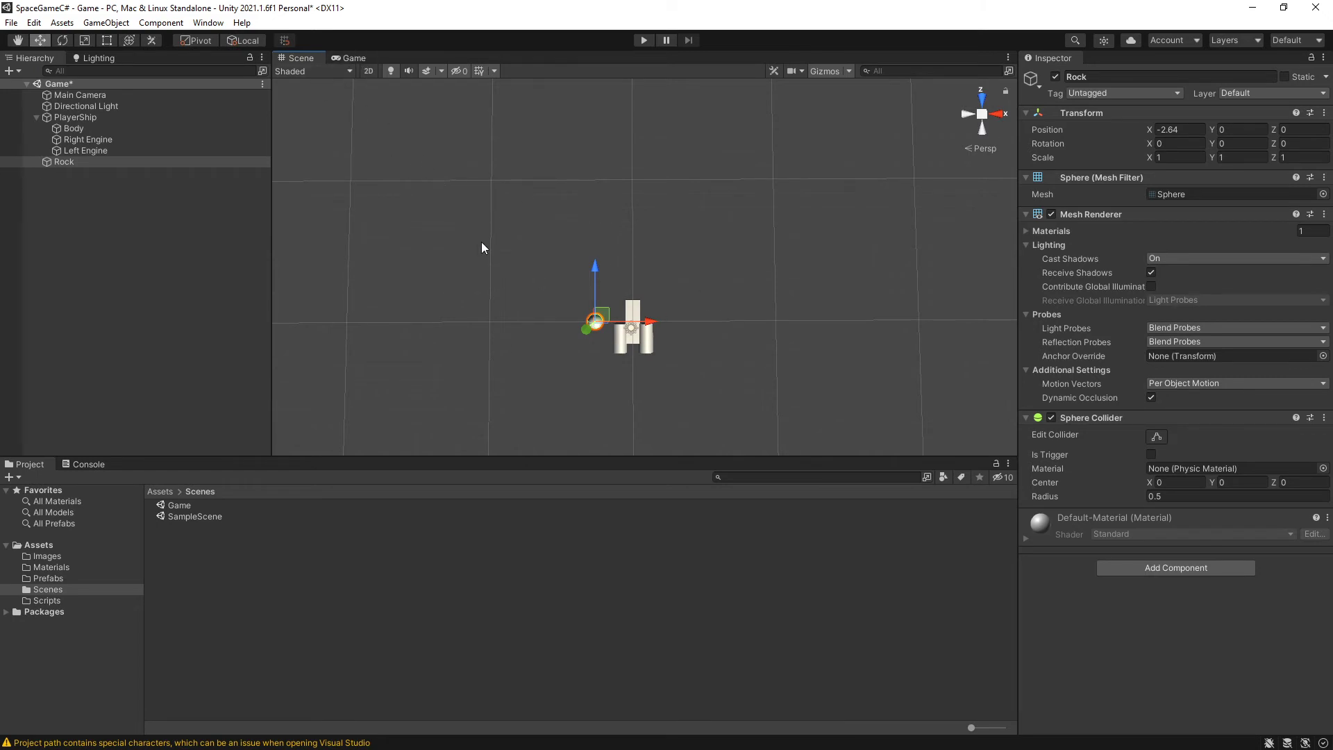
# Step: Move the Rock sphere to X -22.56, Z -2.12, at the camera frame's left edge
pyautogui.click(351, 58)
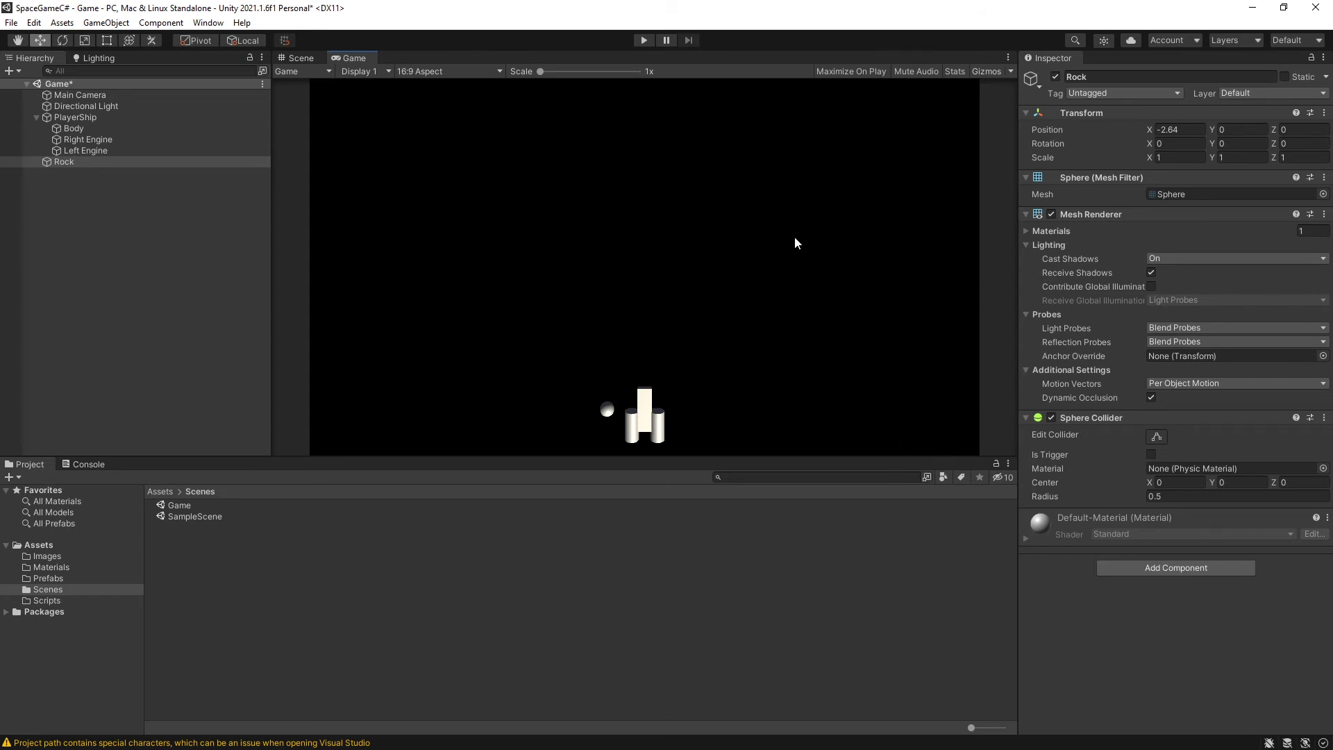
pyautogui.click(292, 56)
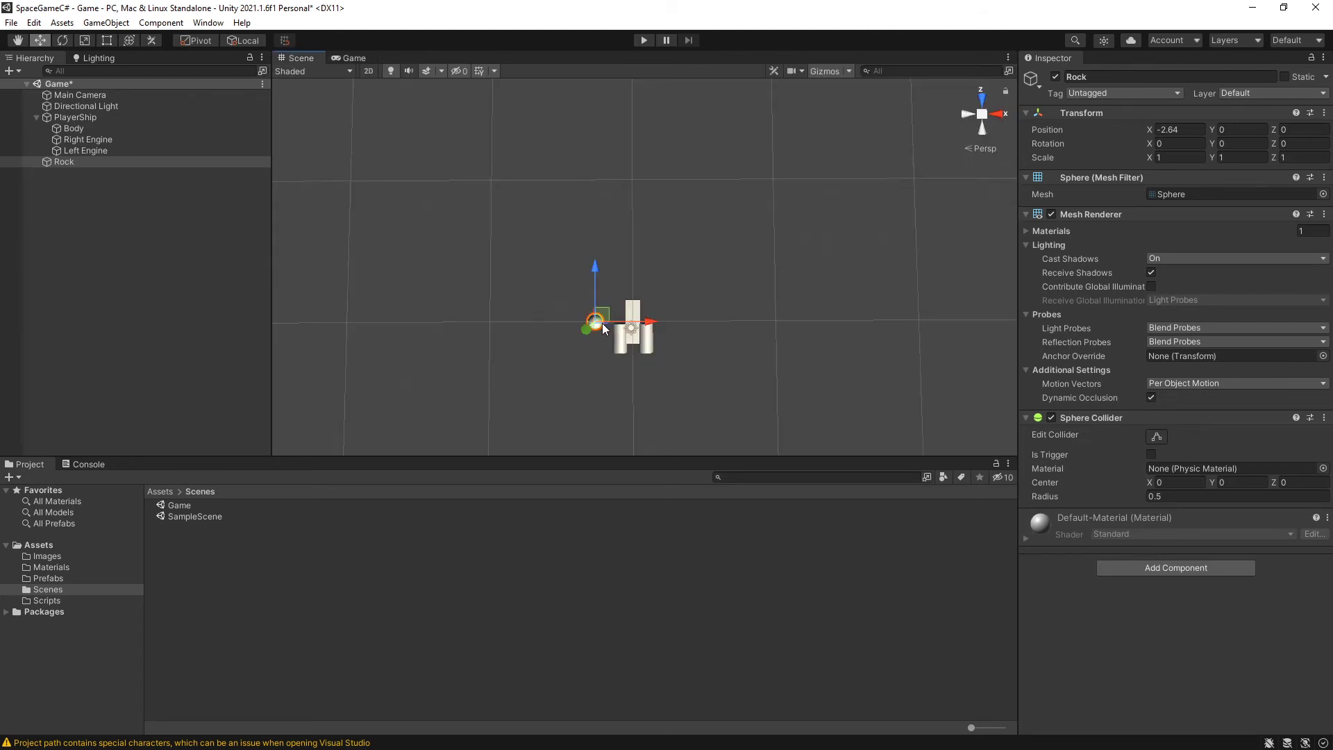
pyautogui.click(352, 57)
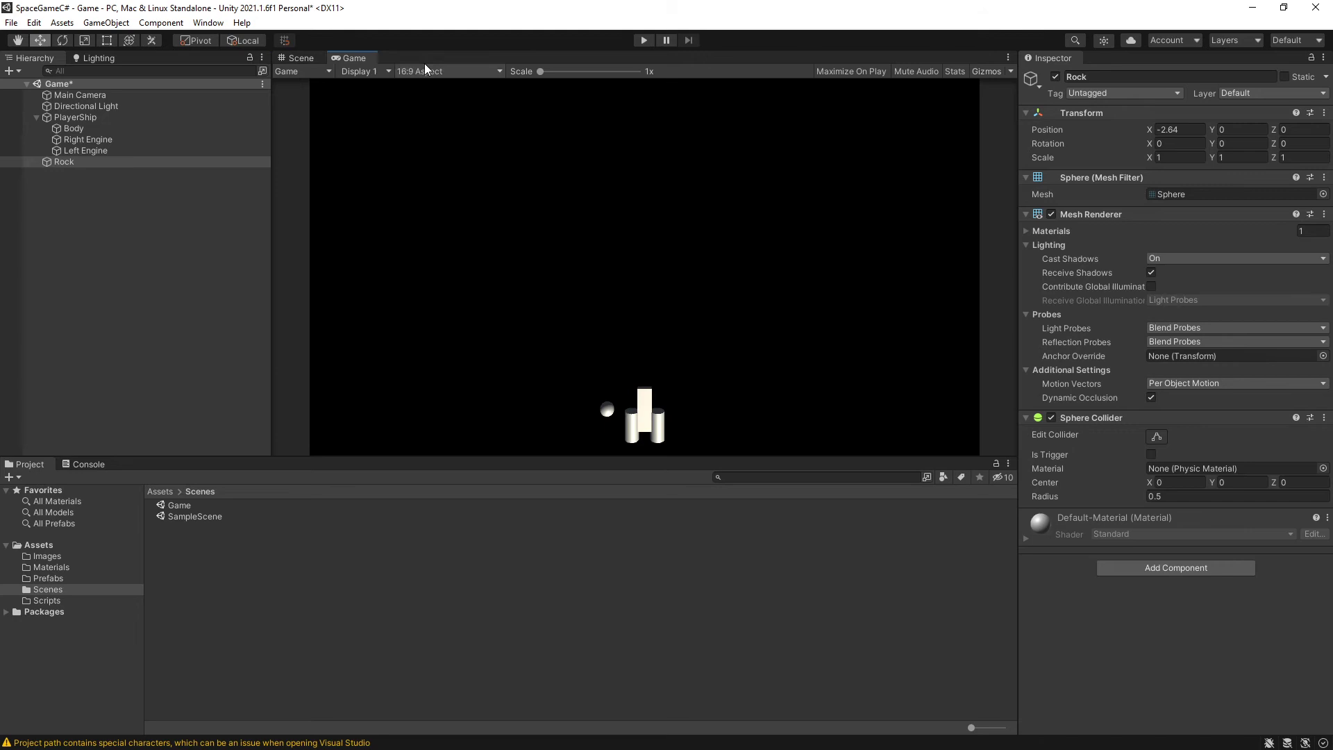
pyautogui.click(81, 161)
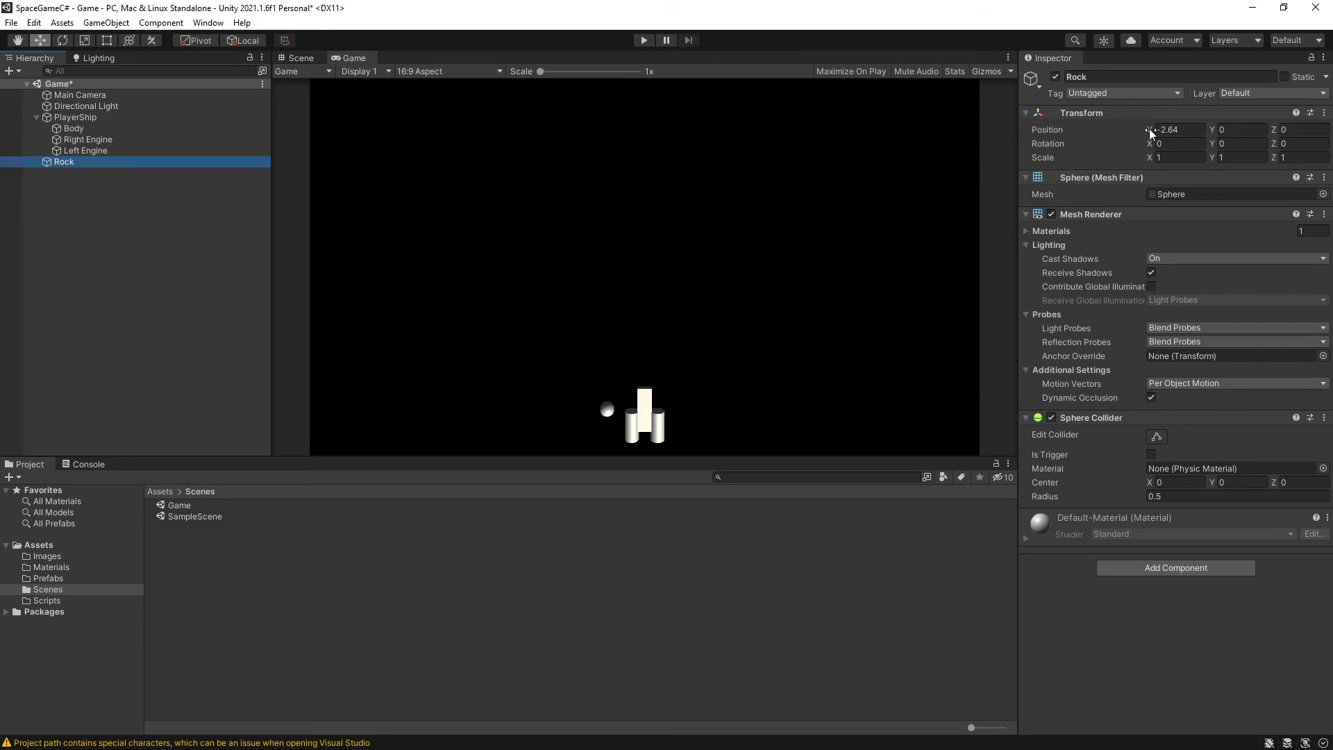
pyautogui.moveTo(1148, 127); pyautogui.dragTo(1040, 131)
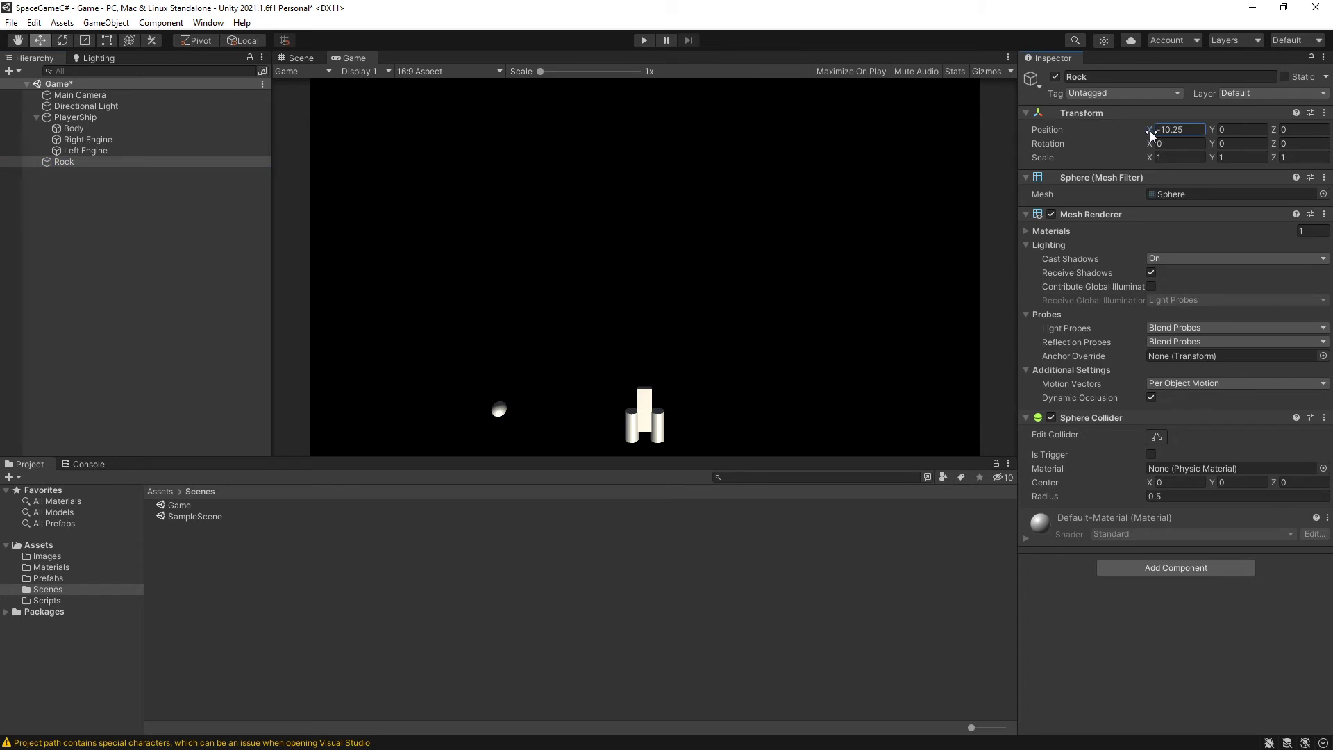
pyautogui.moveTo(1149, 131); pyautogui.dragTo(977, 141)
pyautogui.moveTo(1275, 134)
pyautogui.mouseDown()
pyautogui.moveTo(1326, 141)
pyautogui.moveTo(21, 139)
pyautogui.moveTo(1326, 137)
pyautogui.moveTo(98, 142)
pyautogui.moveTo(114, 146)
pyautogui.moveTo(14, 128)
pyautogui.moveTo(1267, 117)
pyautogui.moveTo(83, 132)
pyautogui.moveTo(101, 144)
pyautogui.moveTo(39, 141)
pyautogui.moveTo(1289, 132)
pyautogui.moveTo(1259, 118)
pyautogui.mouseUp()
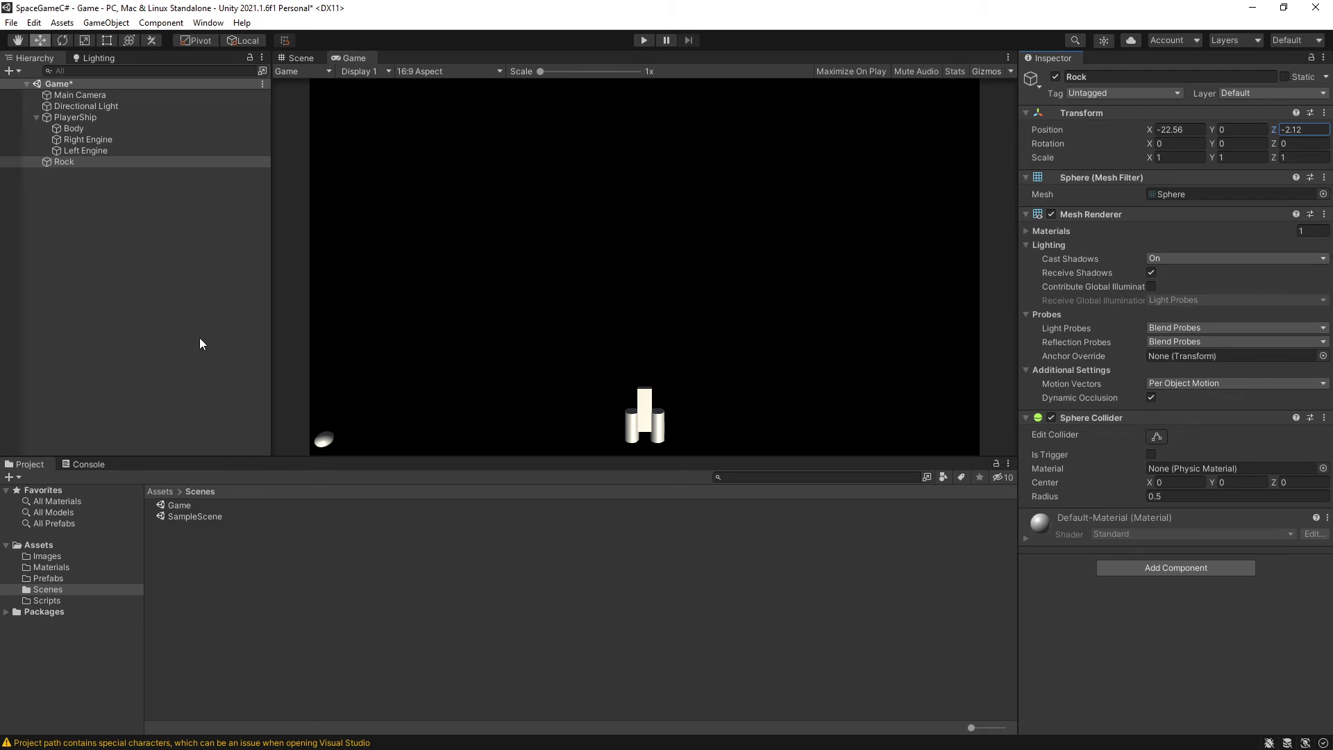
# Step: Duplicate Rock as Rock (1) and move it to X 22.28 on the ship's right side
pyautogui.click(52, 161)
pyautogui.hotkey('ctrl', 'd')
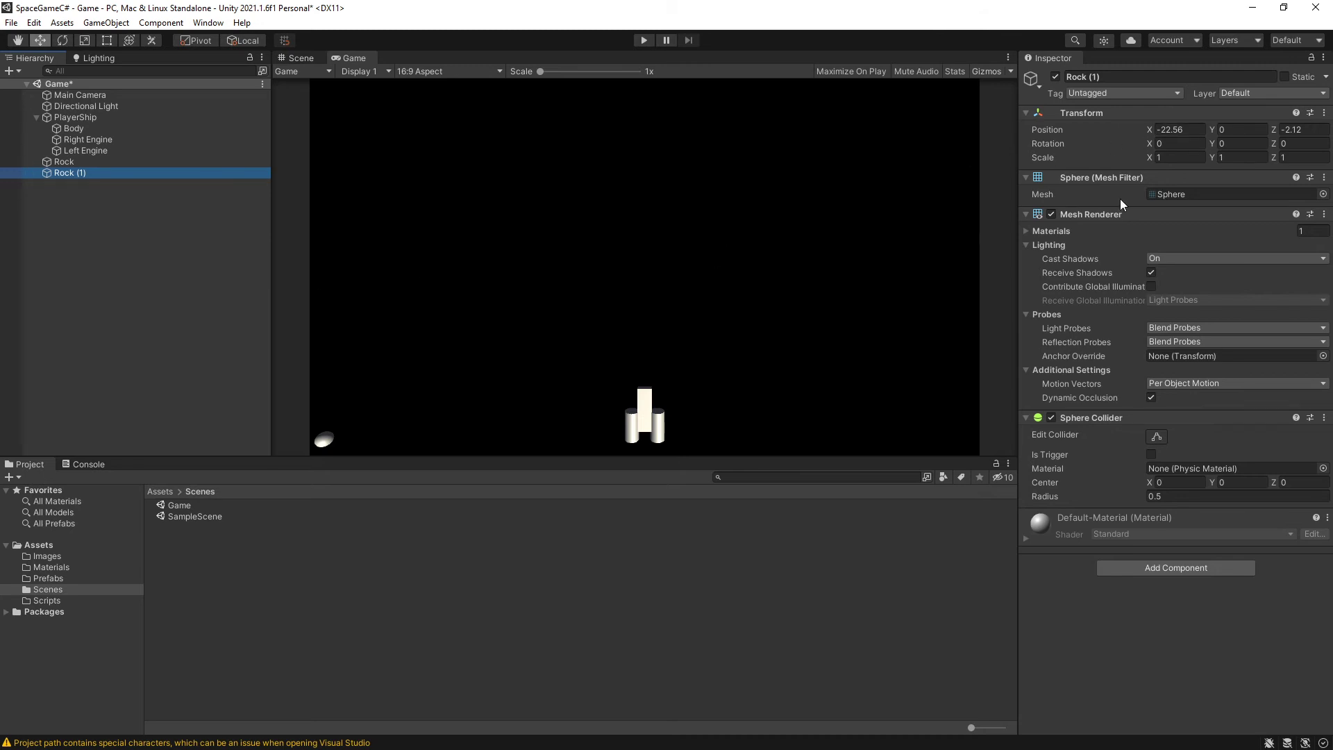
pyautogui.moveTo(1149, 131); pyautogui.dragTo(866, 194)
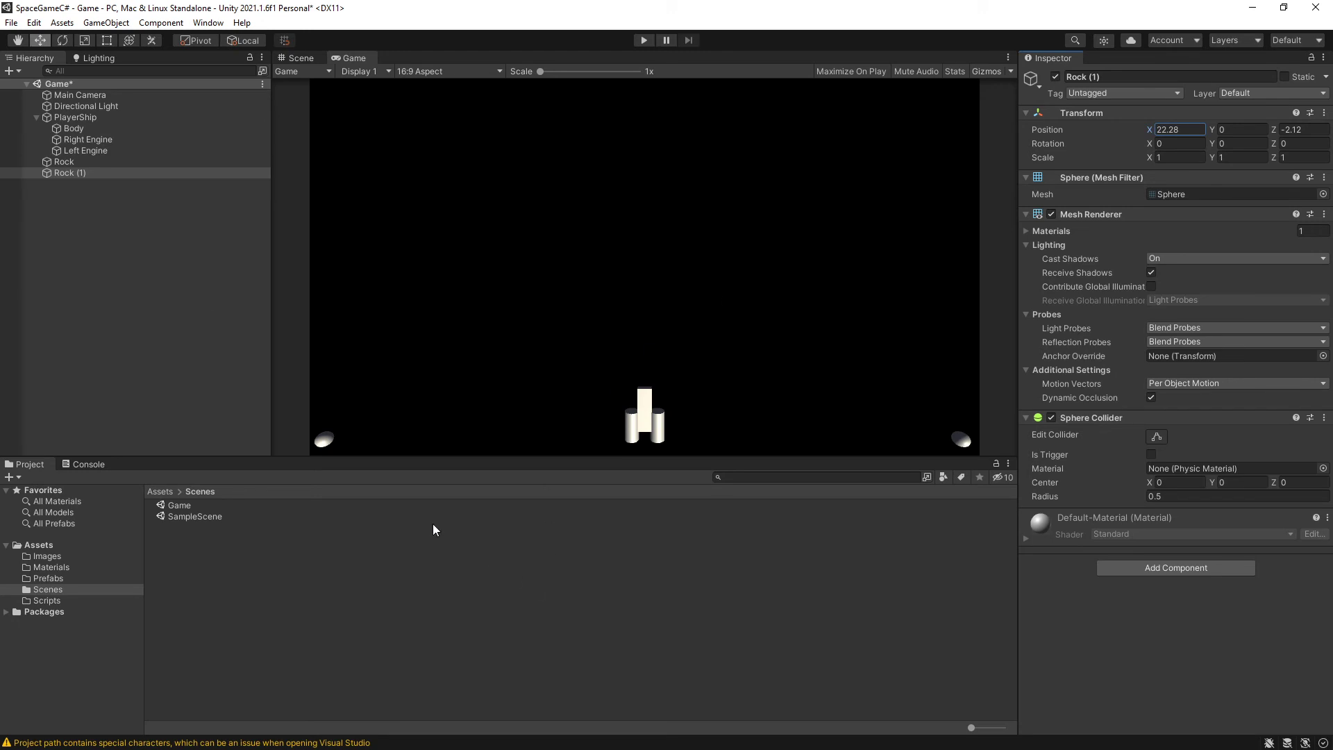
# Step: Orbit the Scene view to see both rocks at an angle, then clear the selection
pyautogui.click(293, 57)
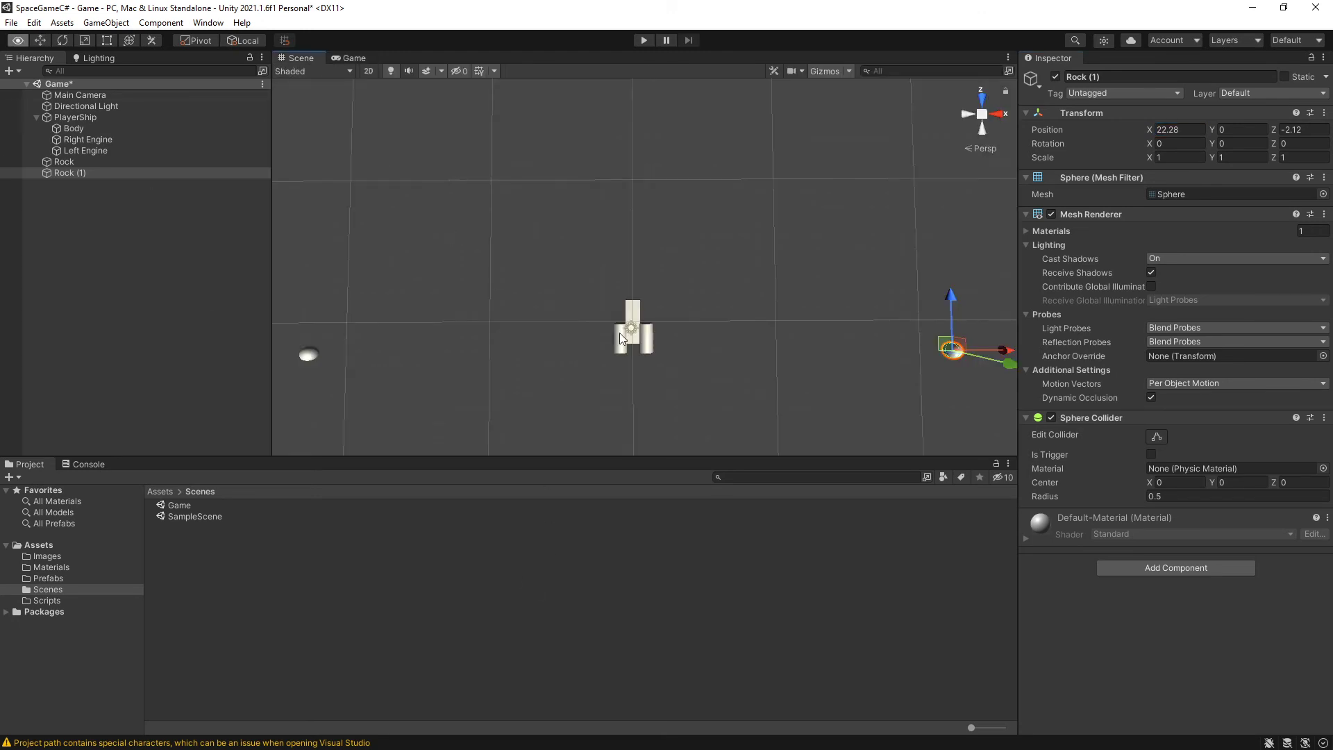
pyautogui.keyDown('alt'); pyautogui.moveTo(619, 332); pyautogui.dragTo(556, 233); pyautogui.keyUp('alt')
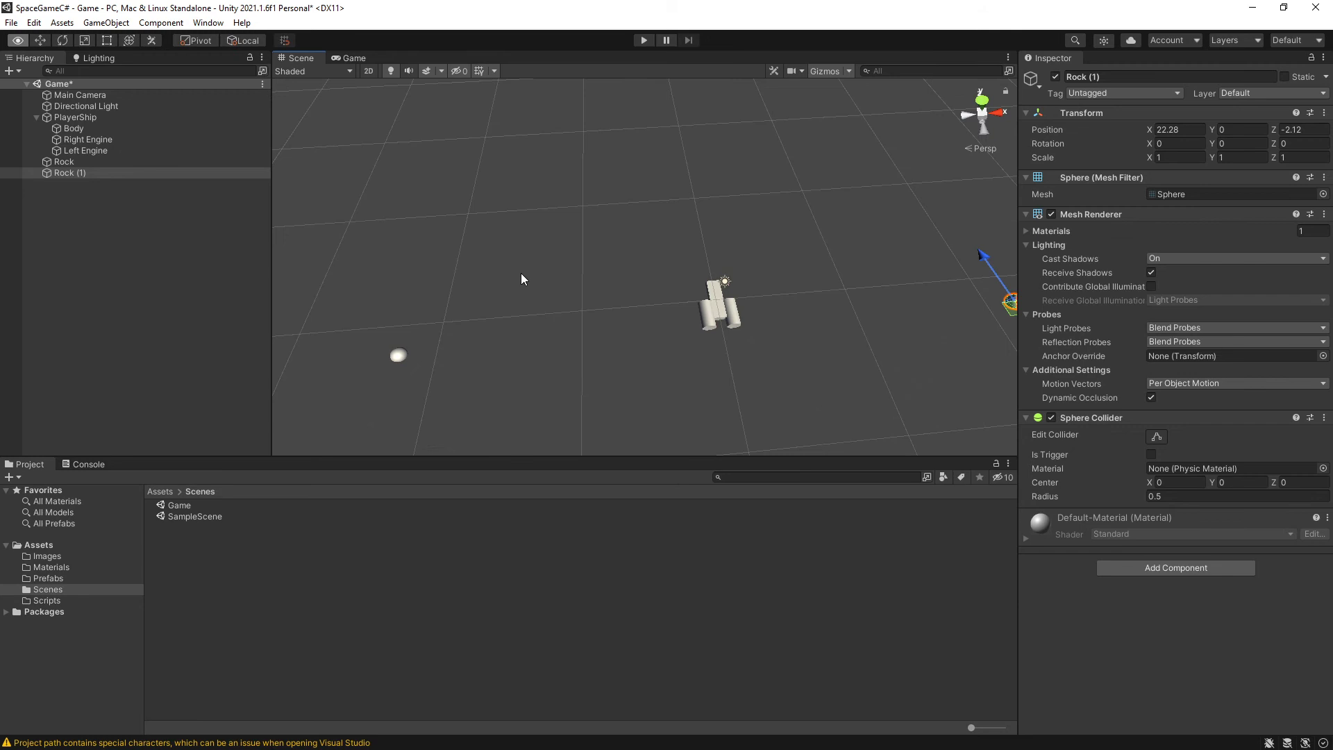
pyautogui.keyDown('alt'); pyautogui.moveTo(524, 274); pyautogui.dragTo(495, 266); pyautogui.keyUp('alt')
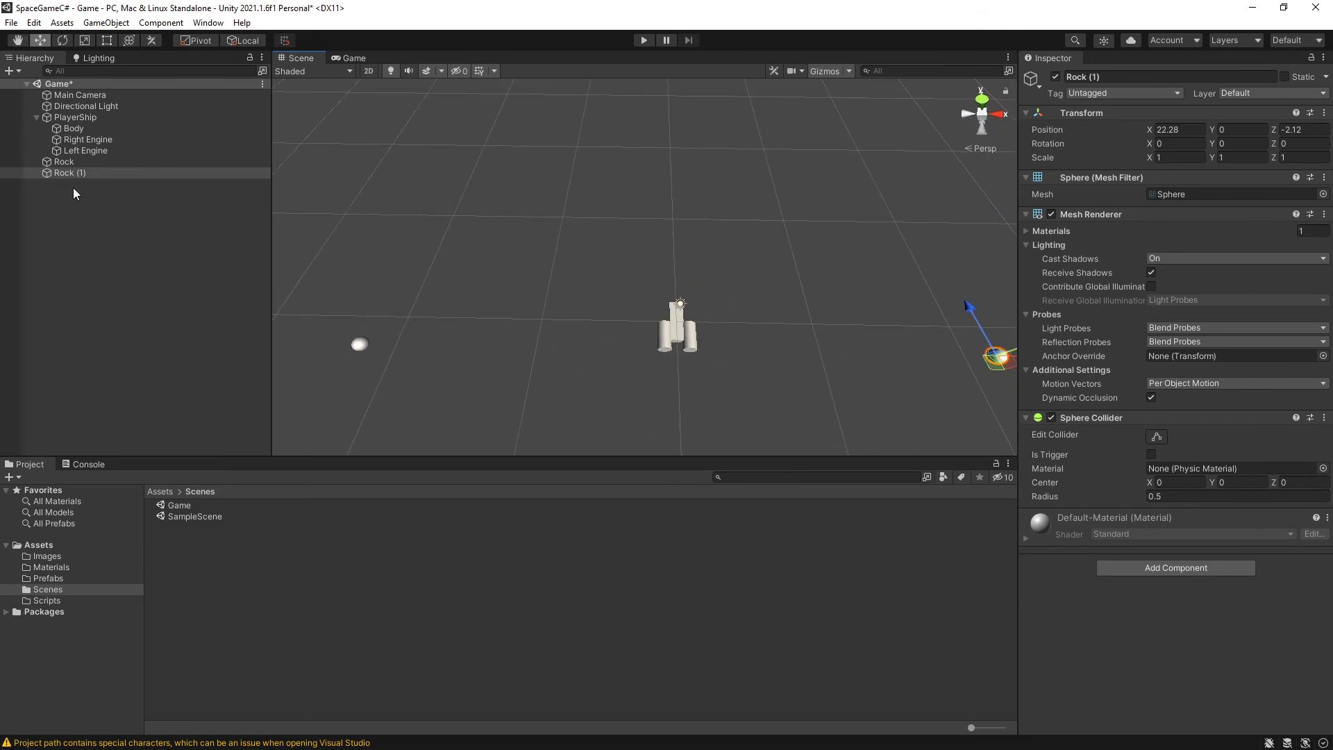
pyautogui.click(78, 217)
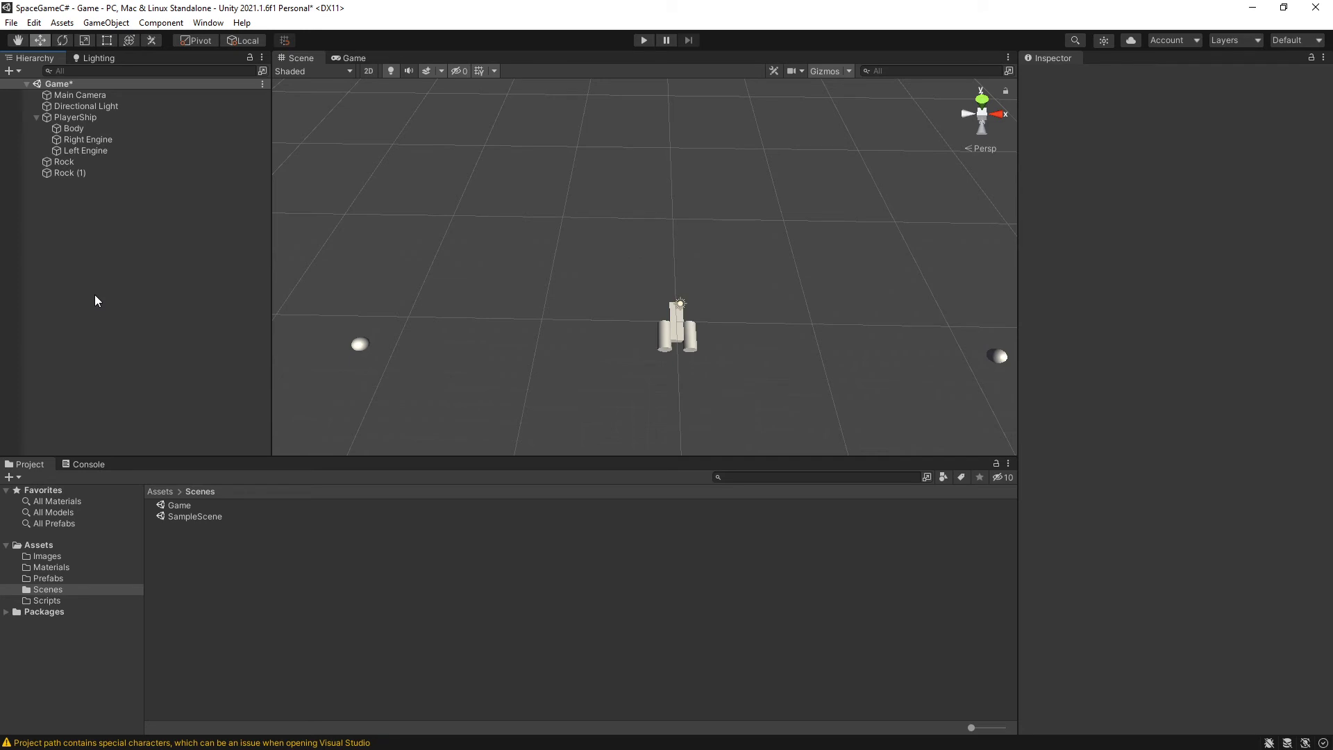
# Step: Create an empty object named _Sidewalls and reset its Transform to the origin
pyautogui.hotkey('ctrl', 'shift', 'n')
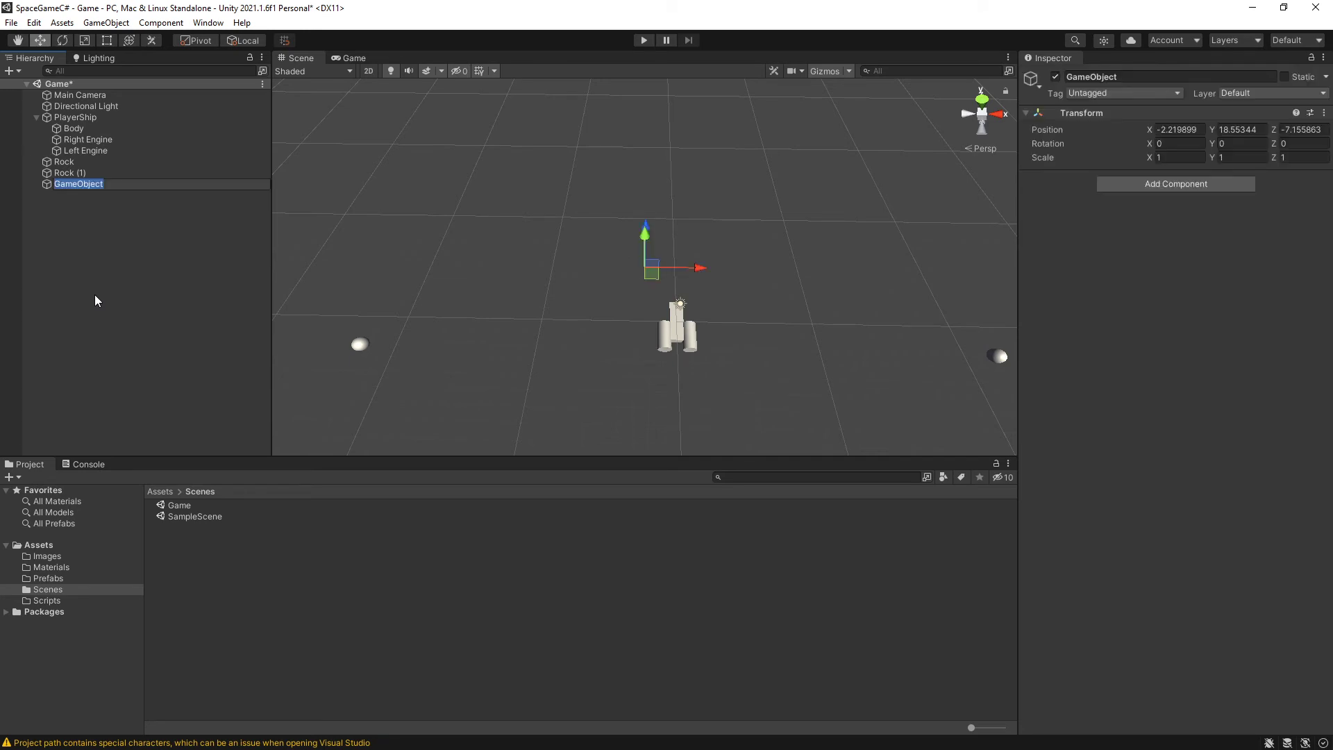
pyautogui.write('_')
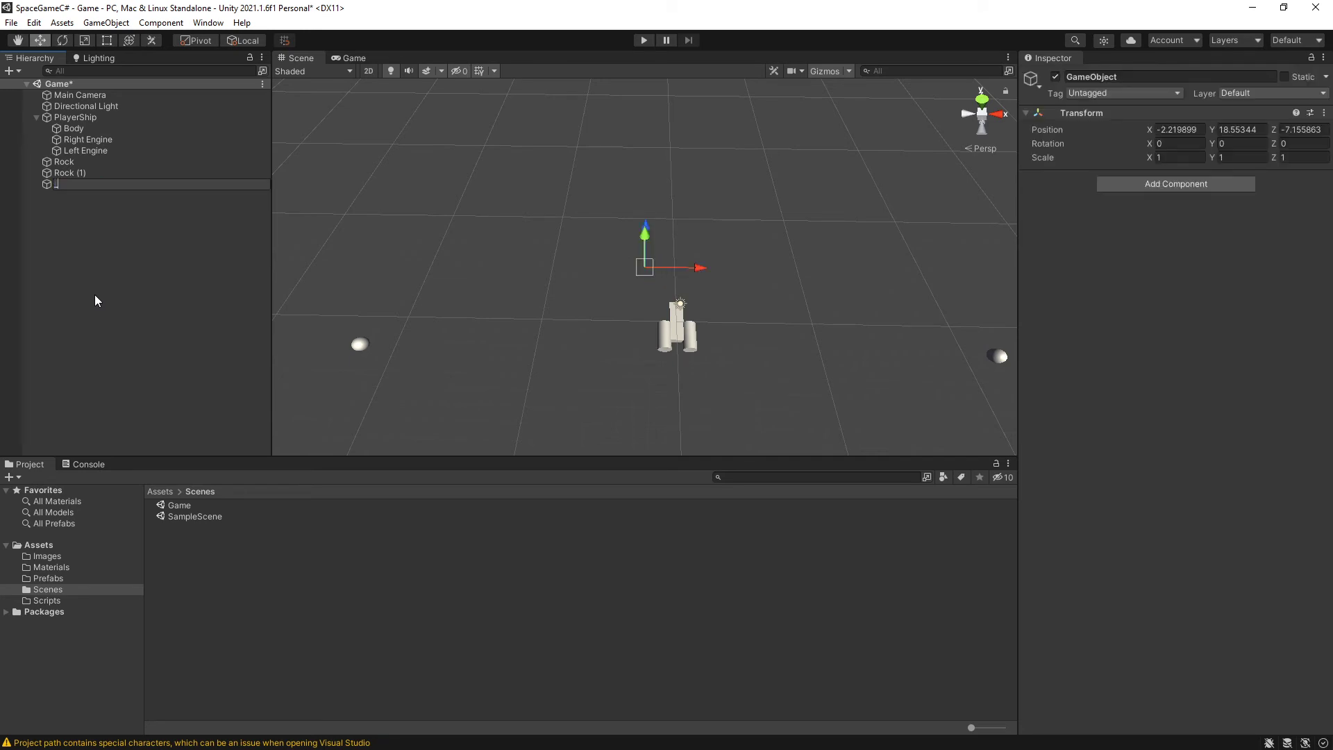
pyautogui.write('Sidewalls')
pyautogui.press('Return')
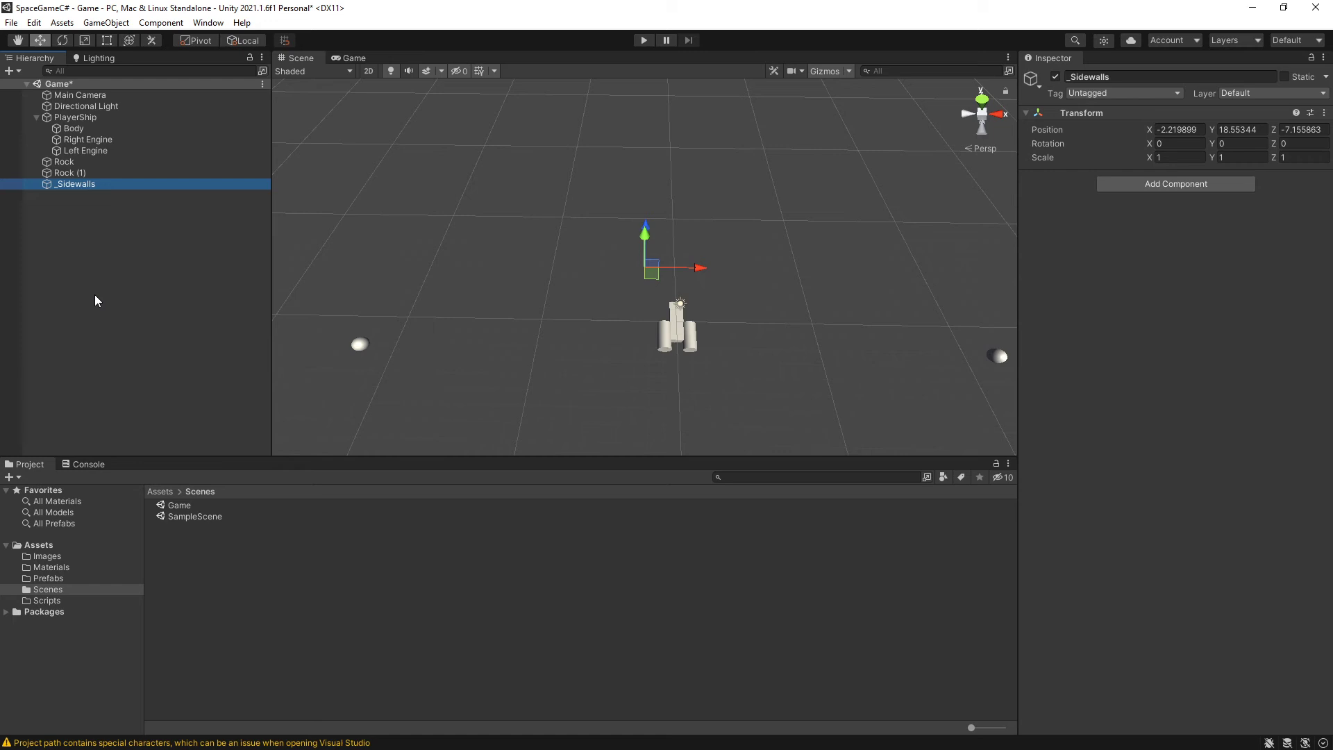
pyautogui.click(1323, 113)
pyautogui.click(1217, 128)
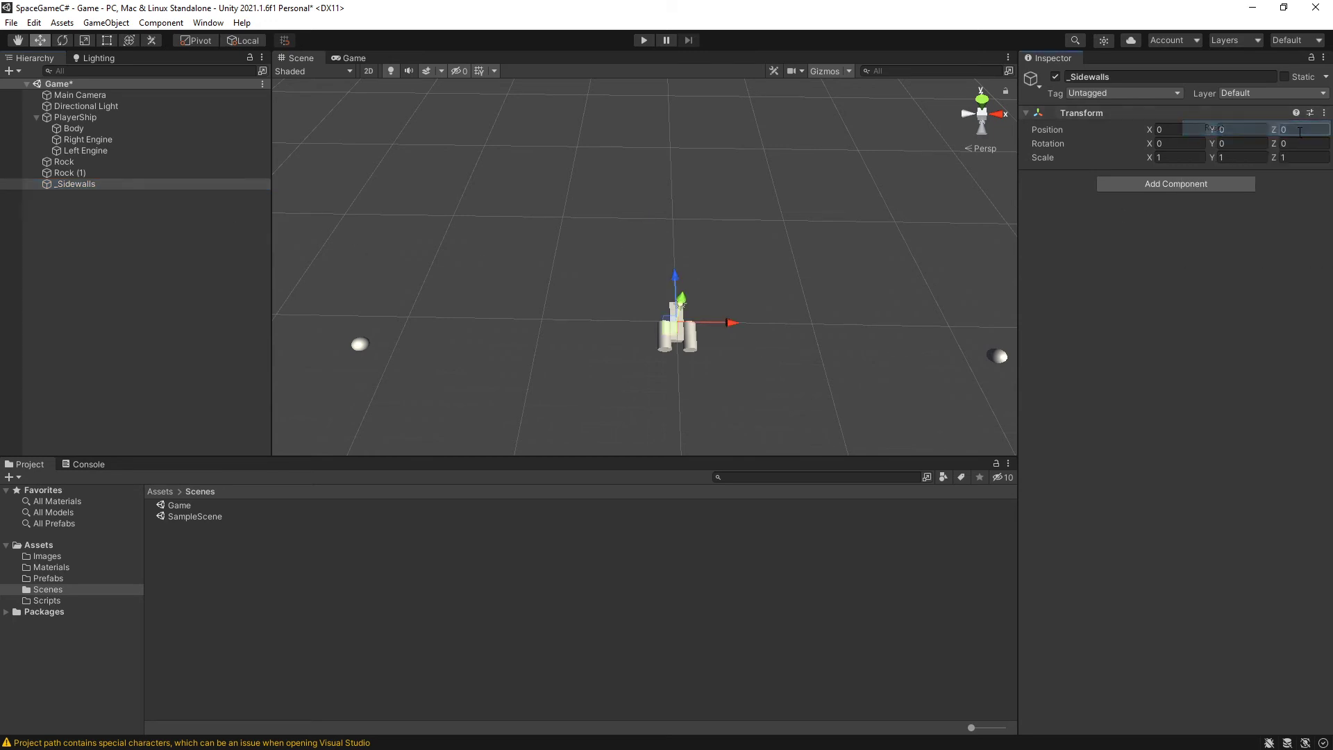
# Step: Parent Rock and Rock (1) under _Sidewalls
pyautogui.click(54, 163)
pyautogui.keyDown('ctrl'); pyautogui.click(68, 173); pyautogui.keyUp('ctrl')
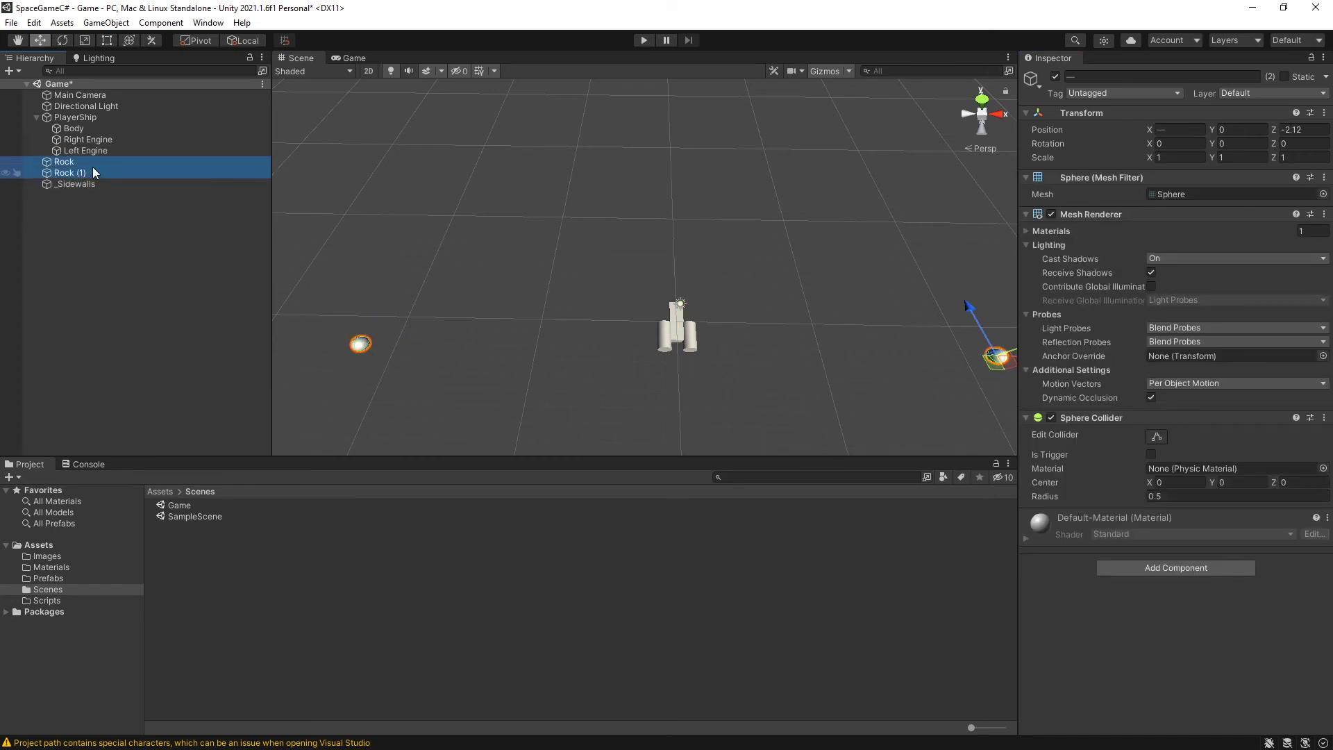
pyautogui.moveTo(70, 167); pyautogui.dragTo(77, 185)
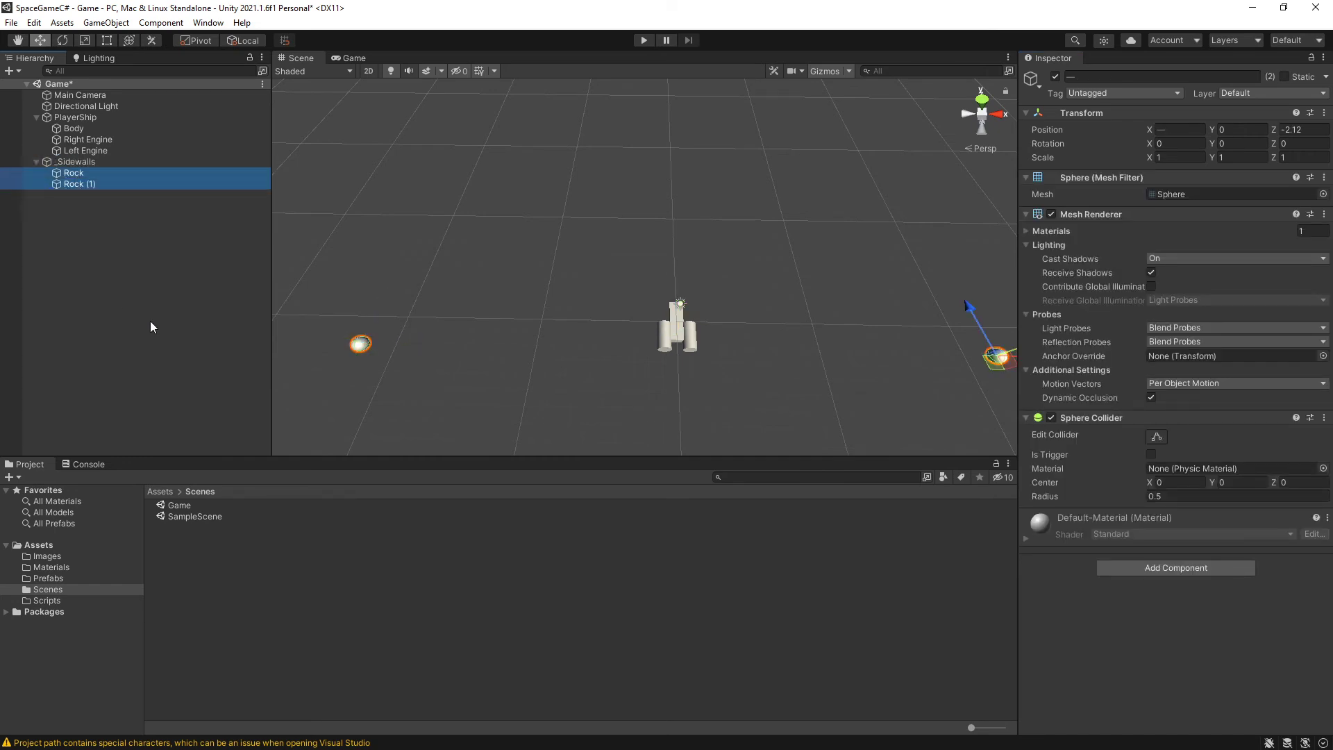
pyautogui.click(75, 173)
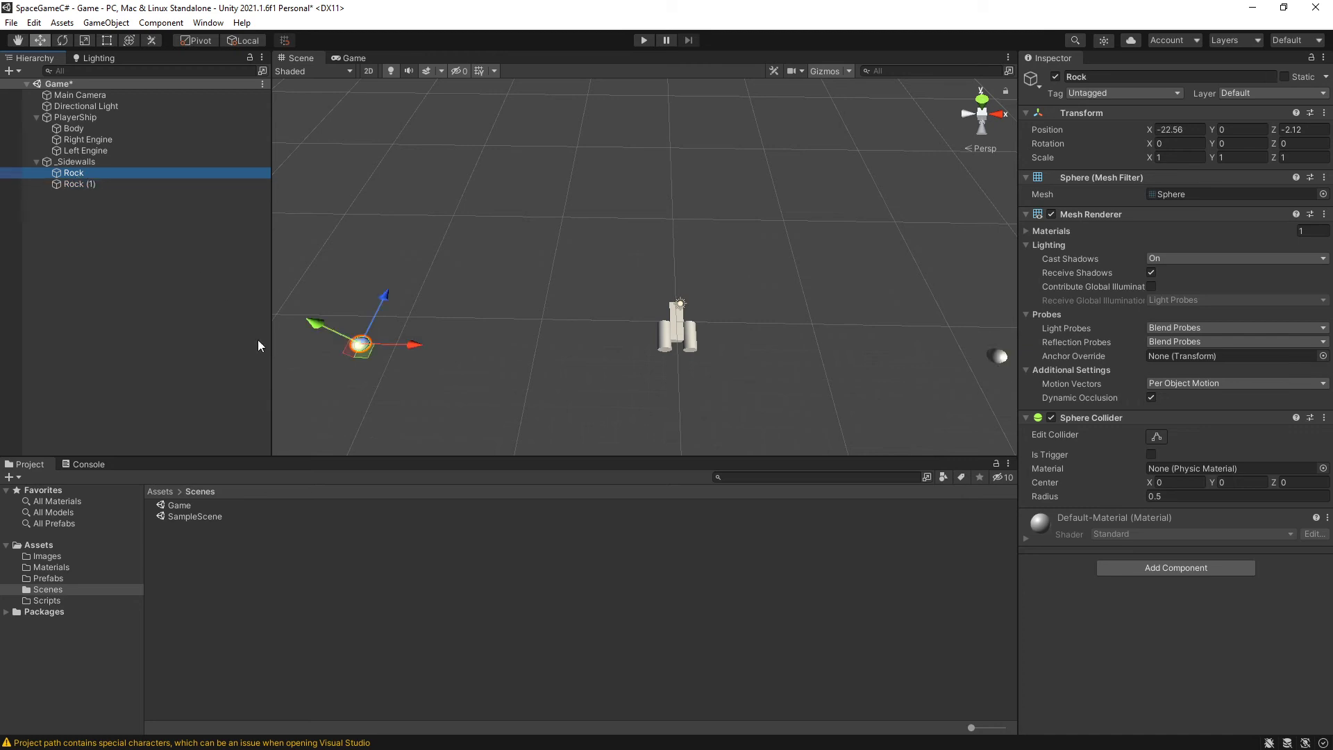
# Step: Duplicate more rocks further along the left belt, previewing them in the Game view
pyautogui.hotkey('ctrl', 'd')
pyautogui.moveTo(363, 354); pyautogui.dragTo(433, 154)
pyautogui.hotkey('ctrl', 'd')
pyautogui.hotkey('ctrl', 'd')
pyautogui.hotkey('ctrl', 'd')
pyautogui.hotkey('ctrl', 'd')
pyautogui.hotkey('ctrl', 'd')
pyautogui.hotkey('ctrl', 'd')
pyautogui.hotkey('ctrl', 'd')
pyautogui.hotkey('ctrl', 'd')
pyautogui.hotkey('ctrl', 'd')
pyautogui.hotkey('ctrl', 'd')
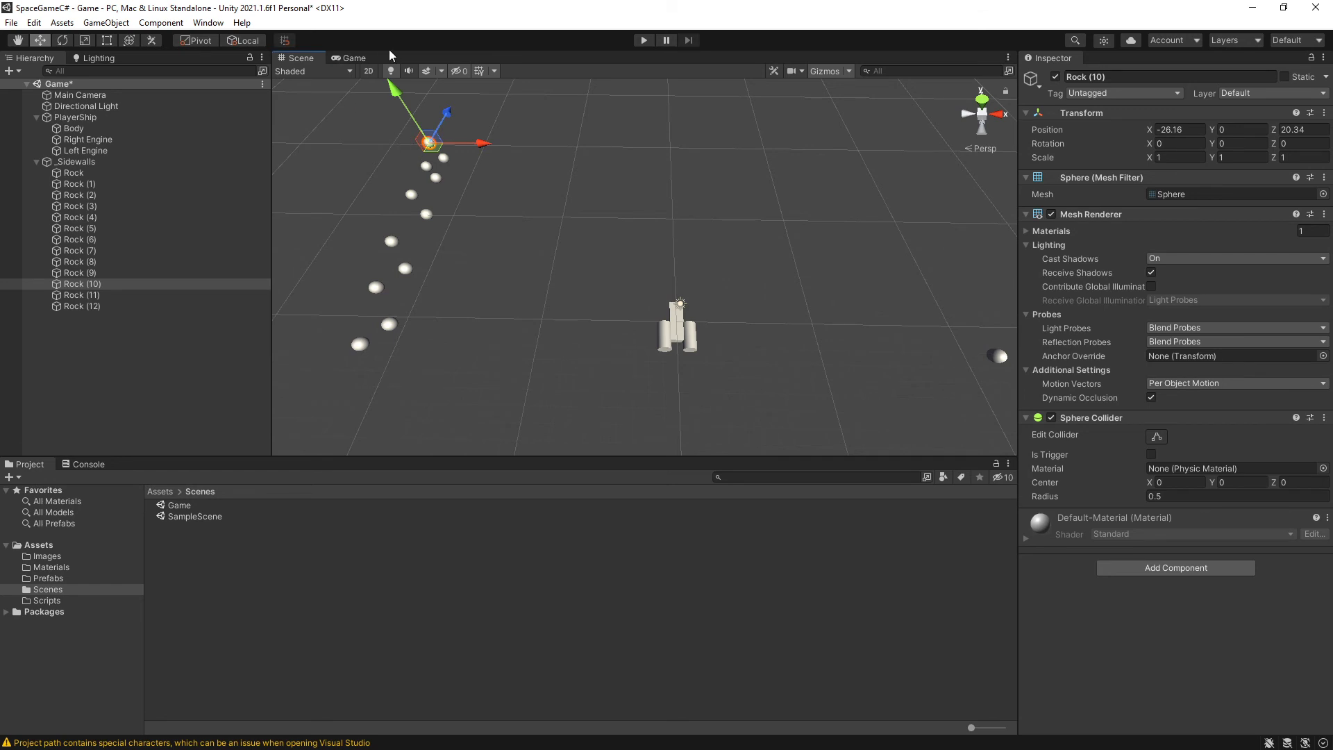
pyautogui.click(352, 56)
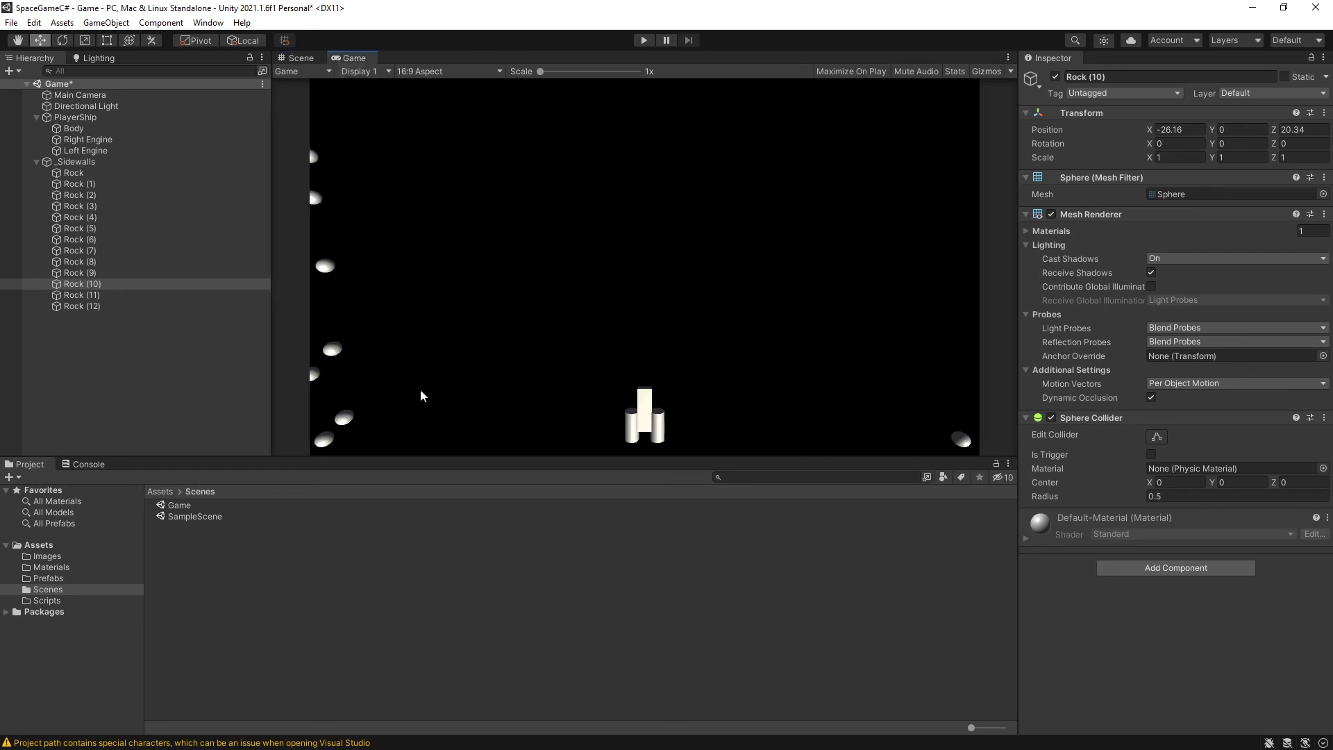
pyautogui.click(293, 59)
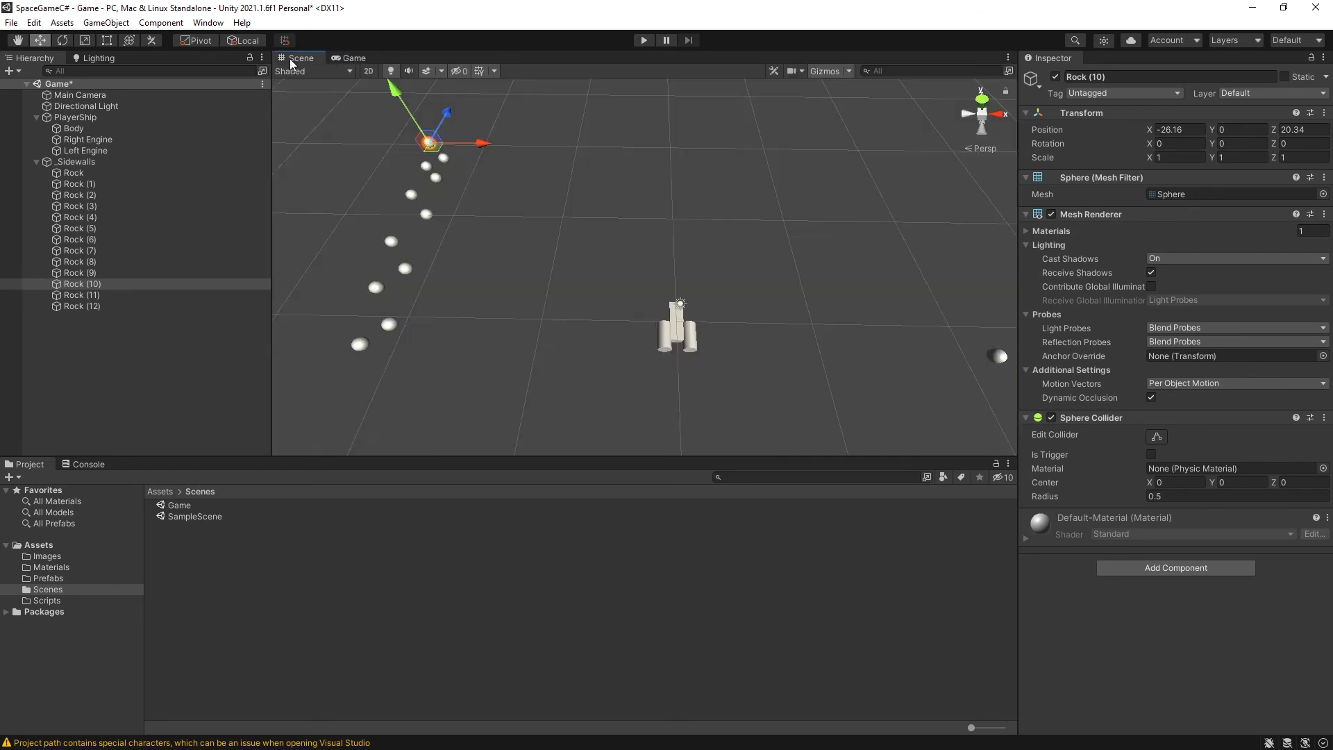
# Step: Add rocks at the belt's far end, ending with Rock (14) at -22.81, 1.65, 19.21
pyautogui.hotkey('ctrl', 'd')
pyautogui.moveTo(439, 149); pyautogui.dragTo(470, 129)
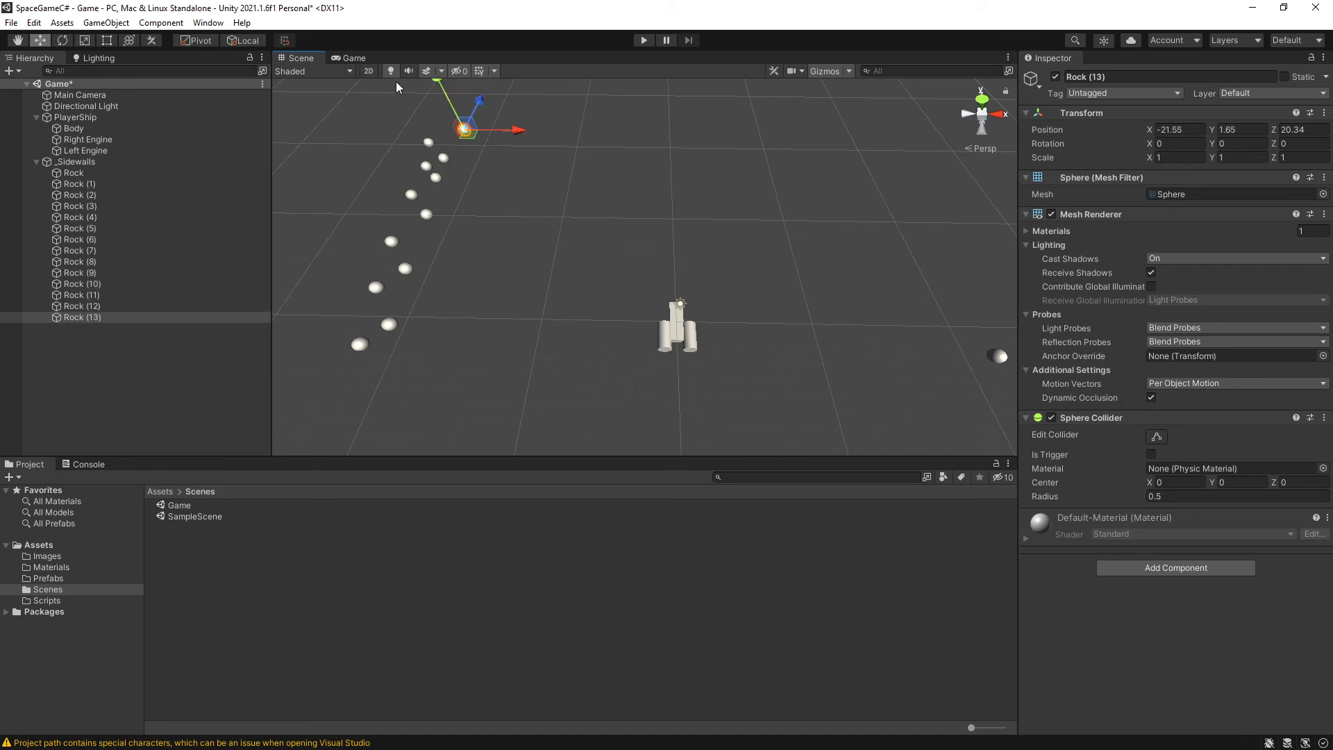
pyautogui.click(352, 57)
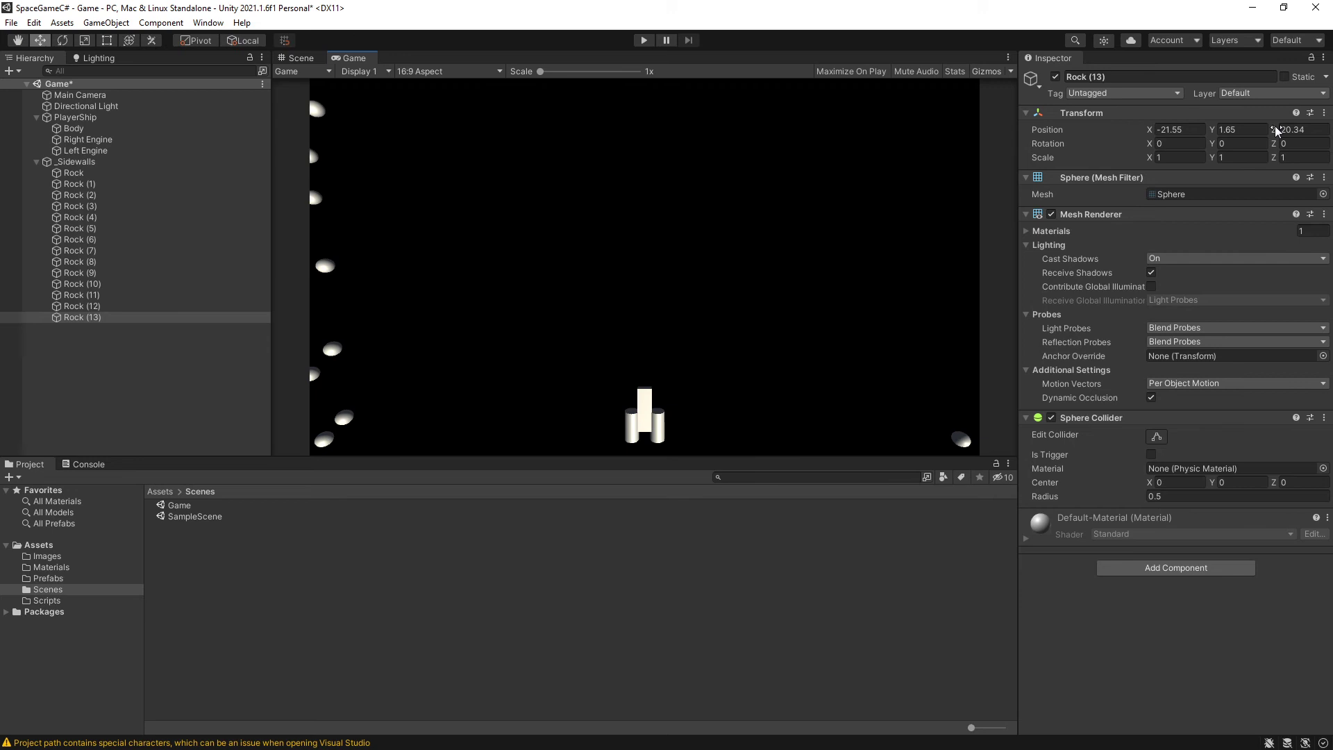
pyautogui.moveTo(1276, 131); pyautogui.dragTo(1286, 131)
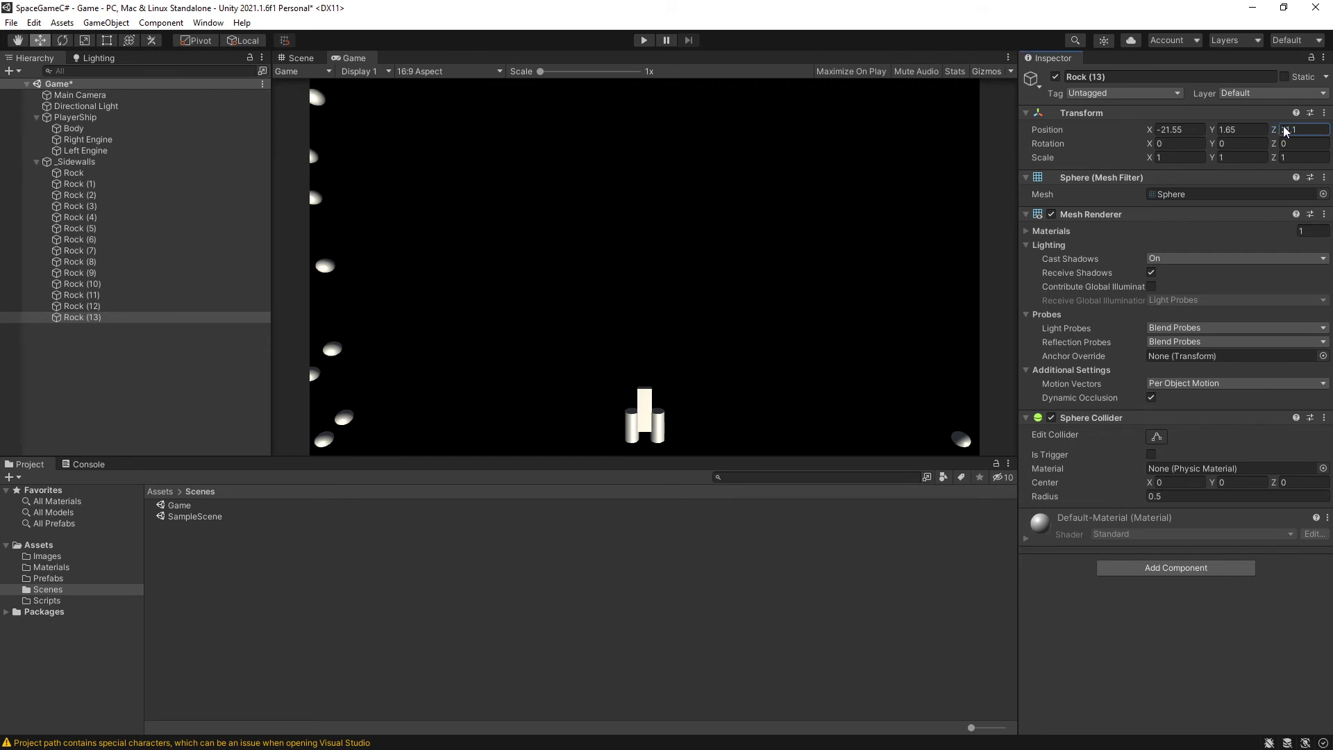
pyautogui.click(300, 57)
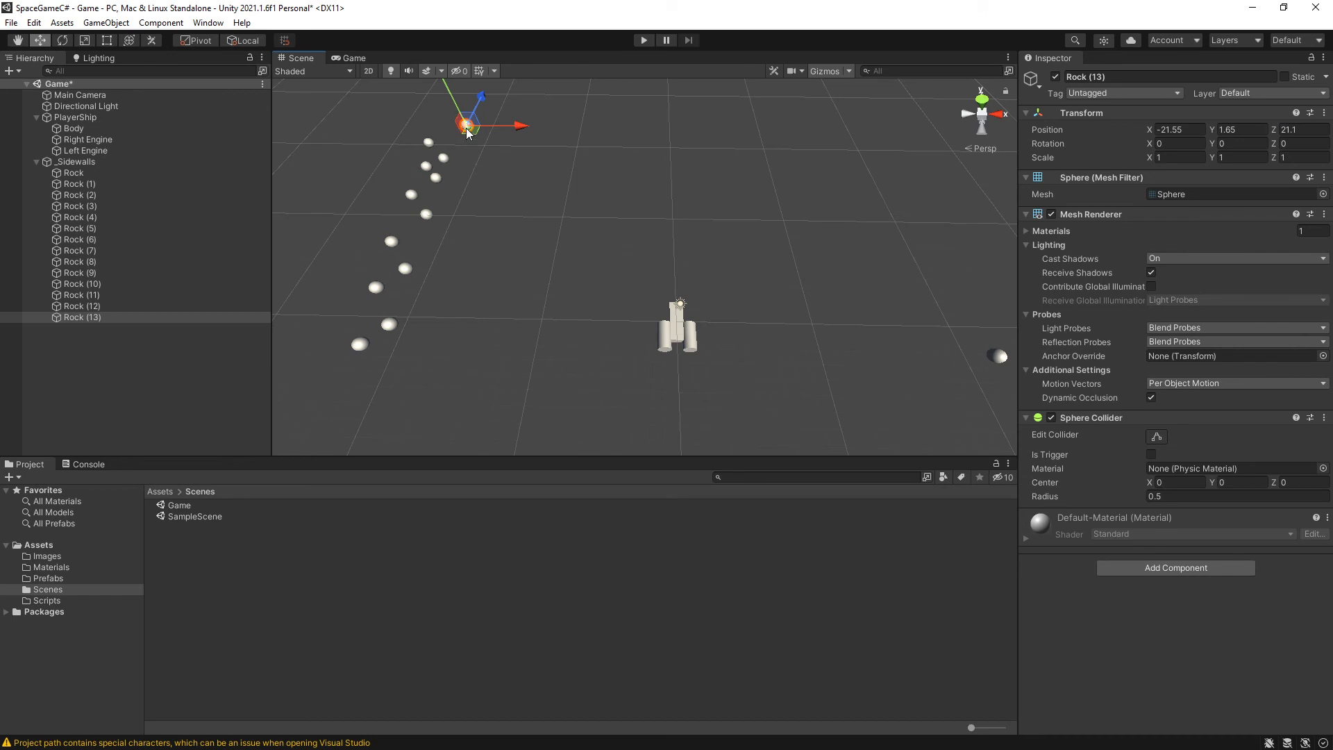
pyautogui.hotkey('ctrl', 'd')
pyautogui.moveTo(468, 134); pyautogui.dragTo(449, 144)
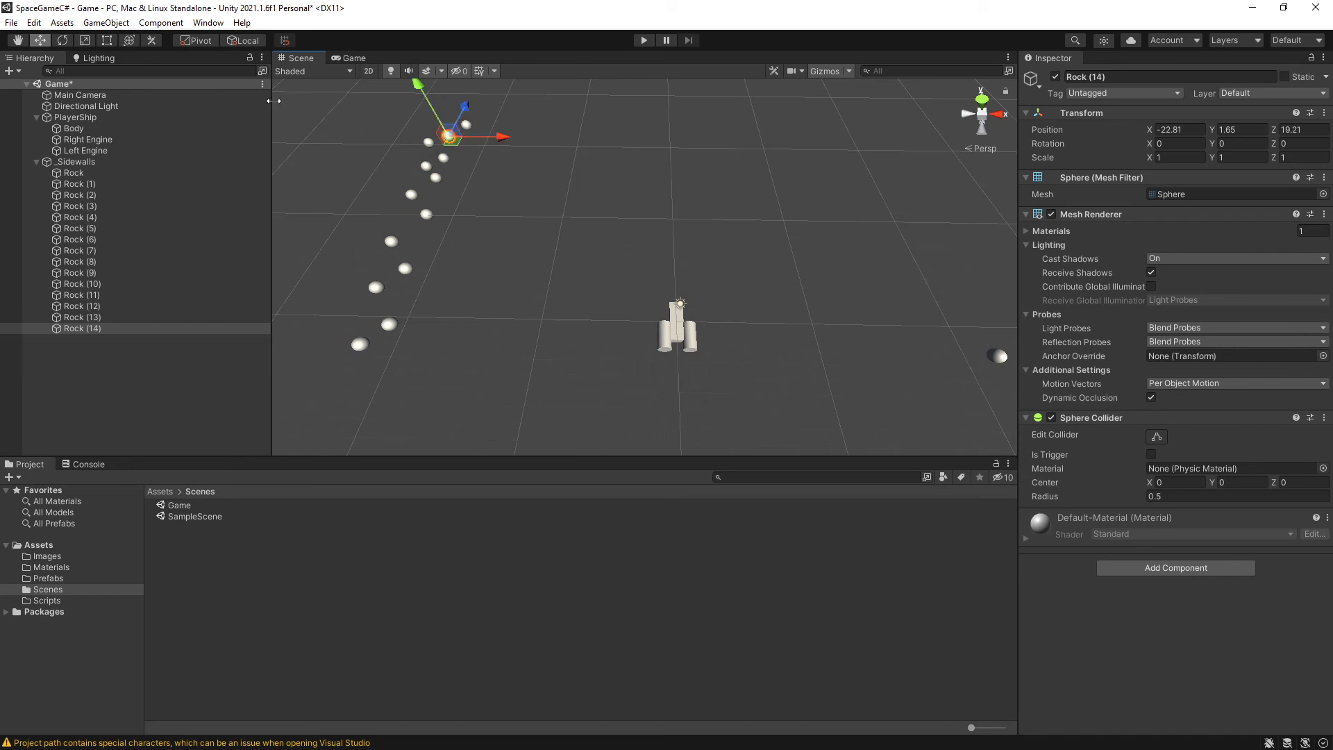
# Step: Duplicate all fifteen left-belt rocks and offset the copies right into a second column
pyautogui.moveTo(316, 87); pyautogui.dragTo(531, 426)
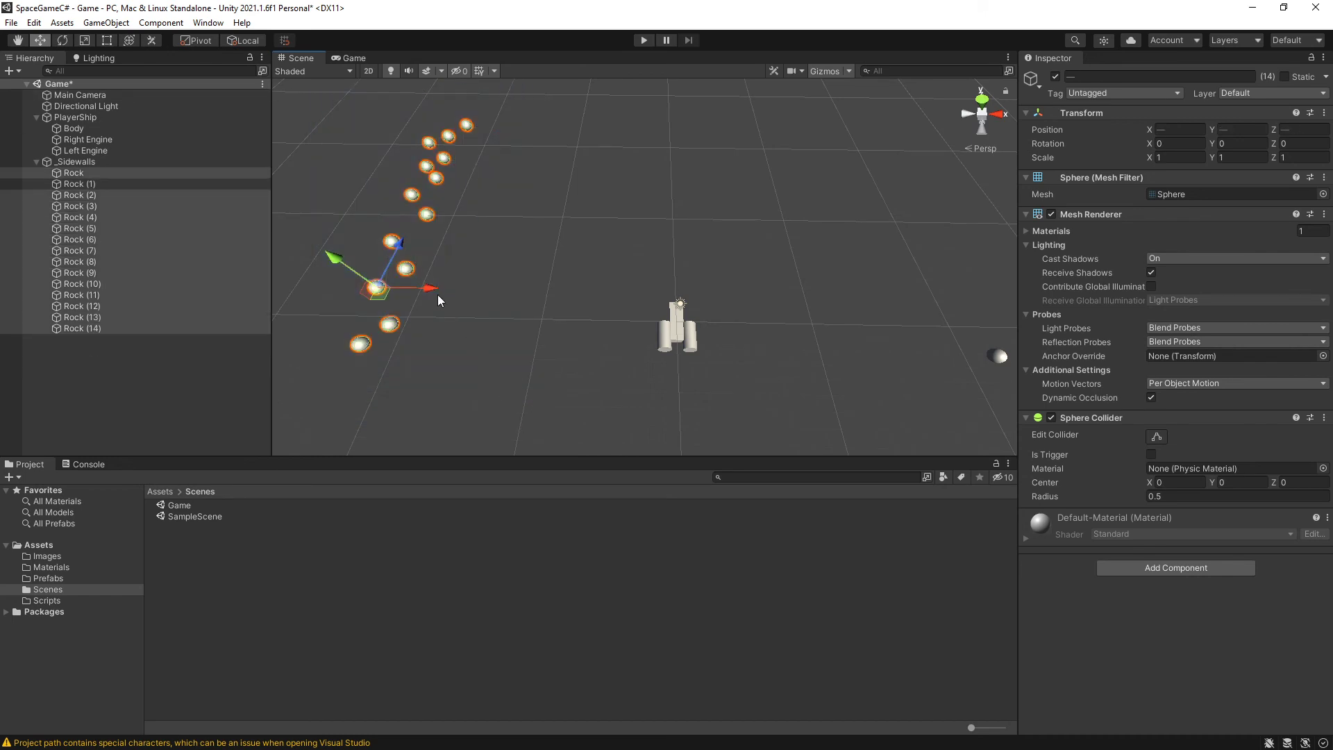
pyautogui.hotkey('ctrl', 'd')
pyautogui.moveTo(477, 144); pyautogui.dragTo(498, 168)
pyautogui.click(350, 58)
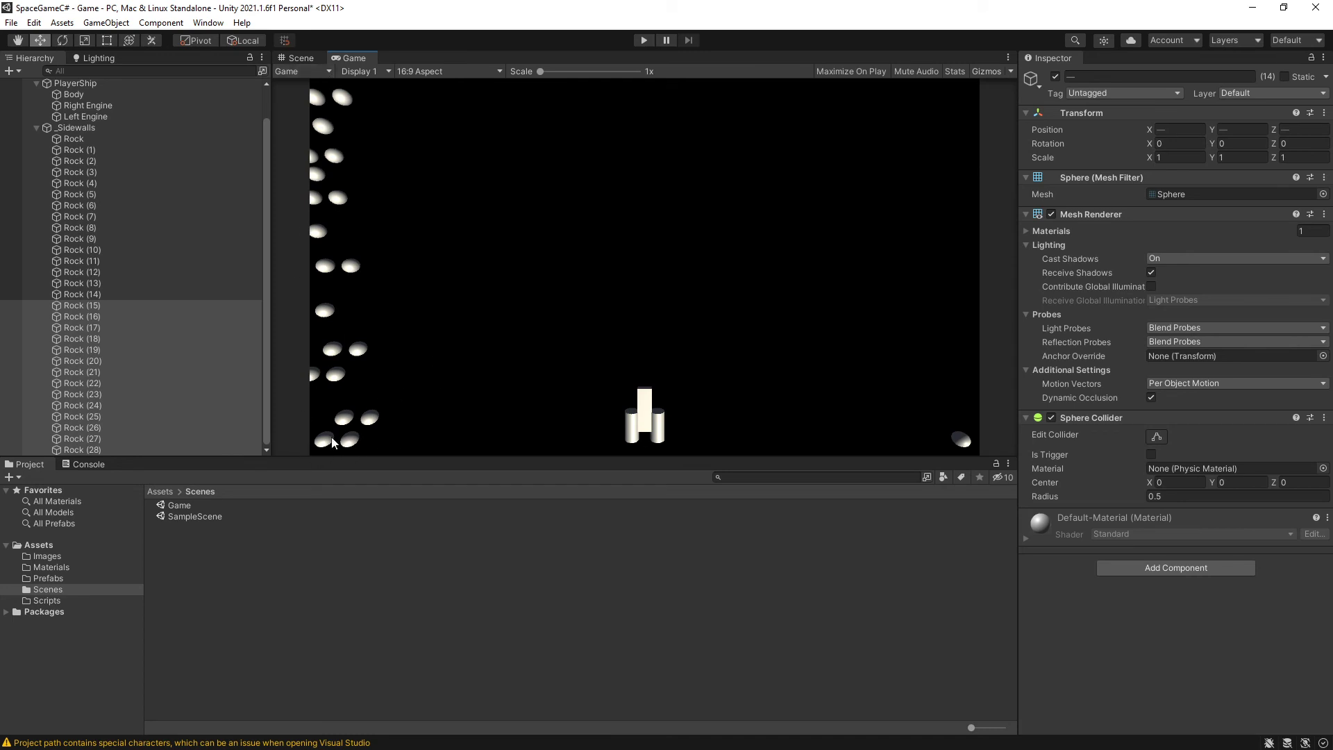
pyautogui.click(297, 58)
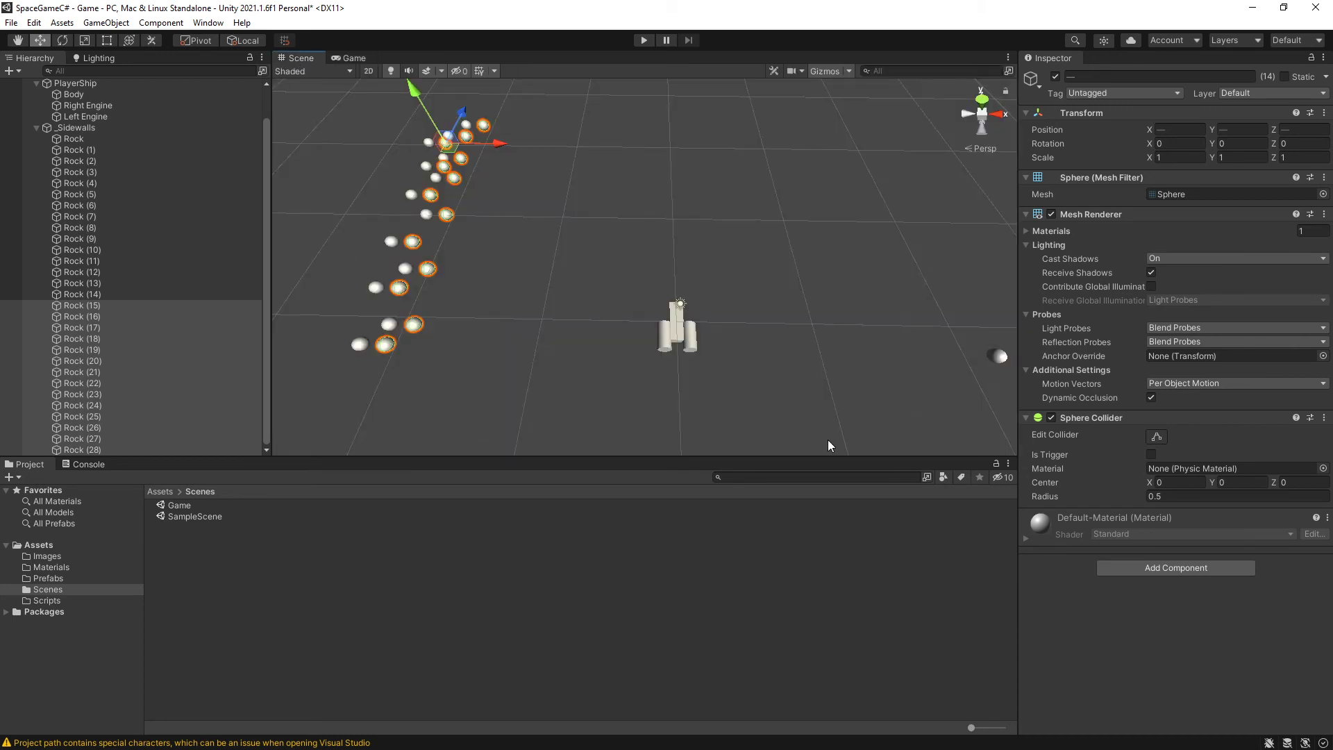
pyautogui.click(1001, 352)
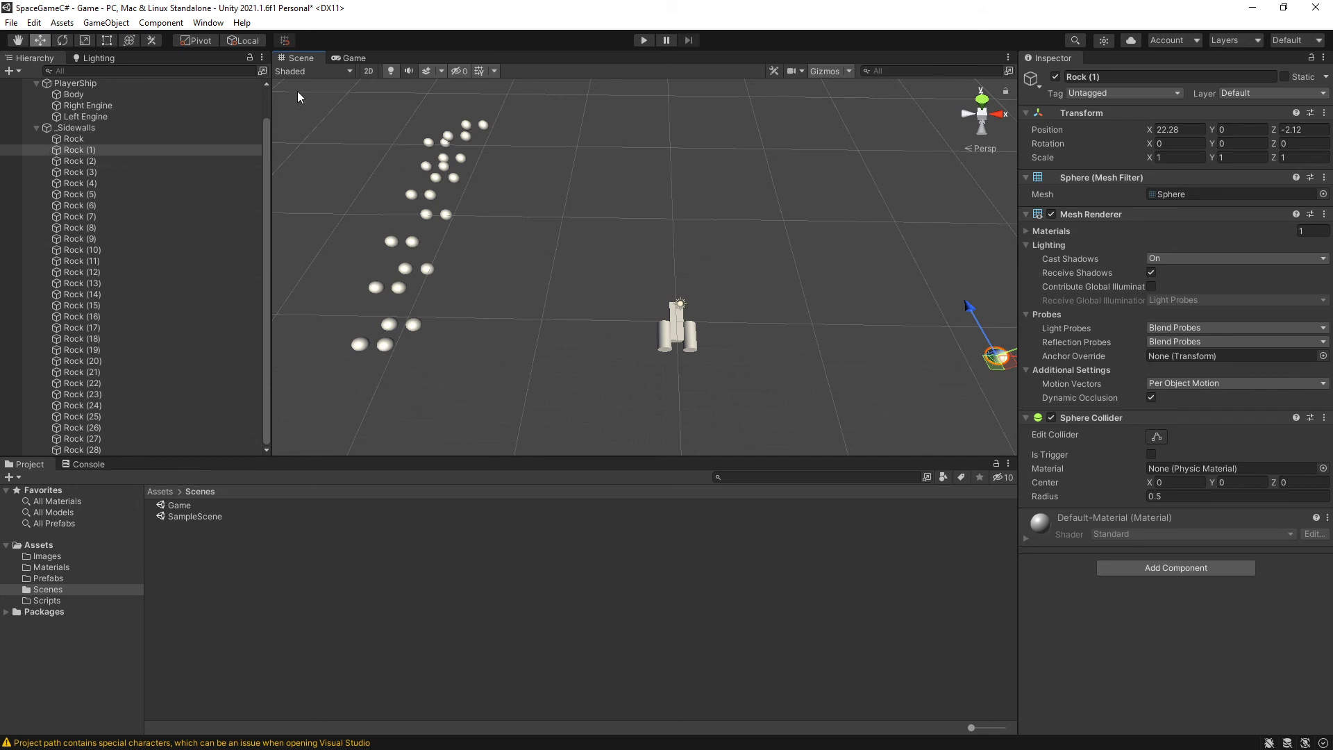
# Step: Duplicate all 28 left-belt rocks and move the copies to form the right-side belt
pyautogui.moveTo(297, 90); pyautogui.dragTo(524, 421)
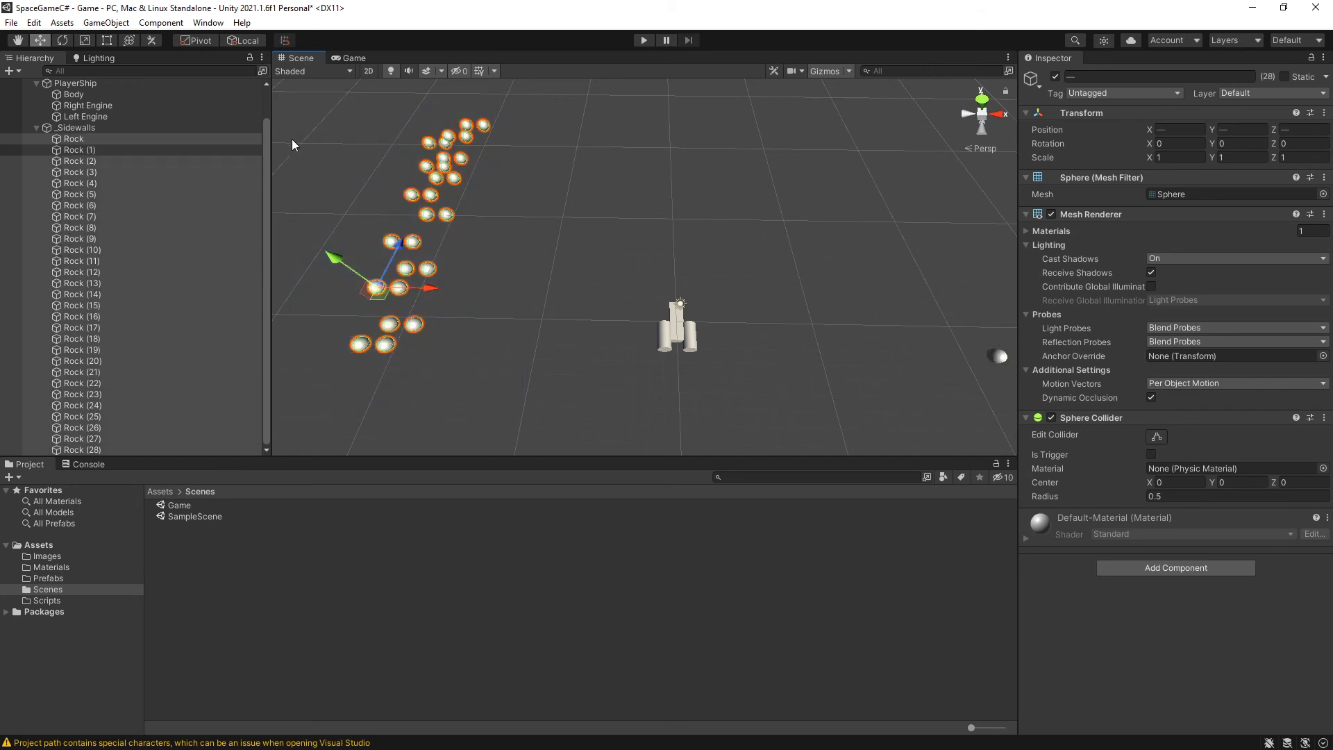
pyautogui.hotkey('ctrl', 'd')
pyautogui.moveTo(428, 285); pyautogui.dragTo(1001, 361)
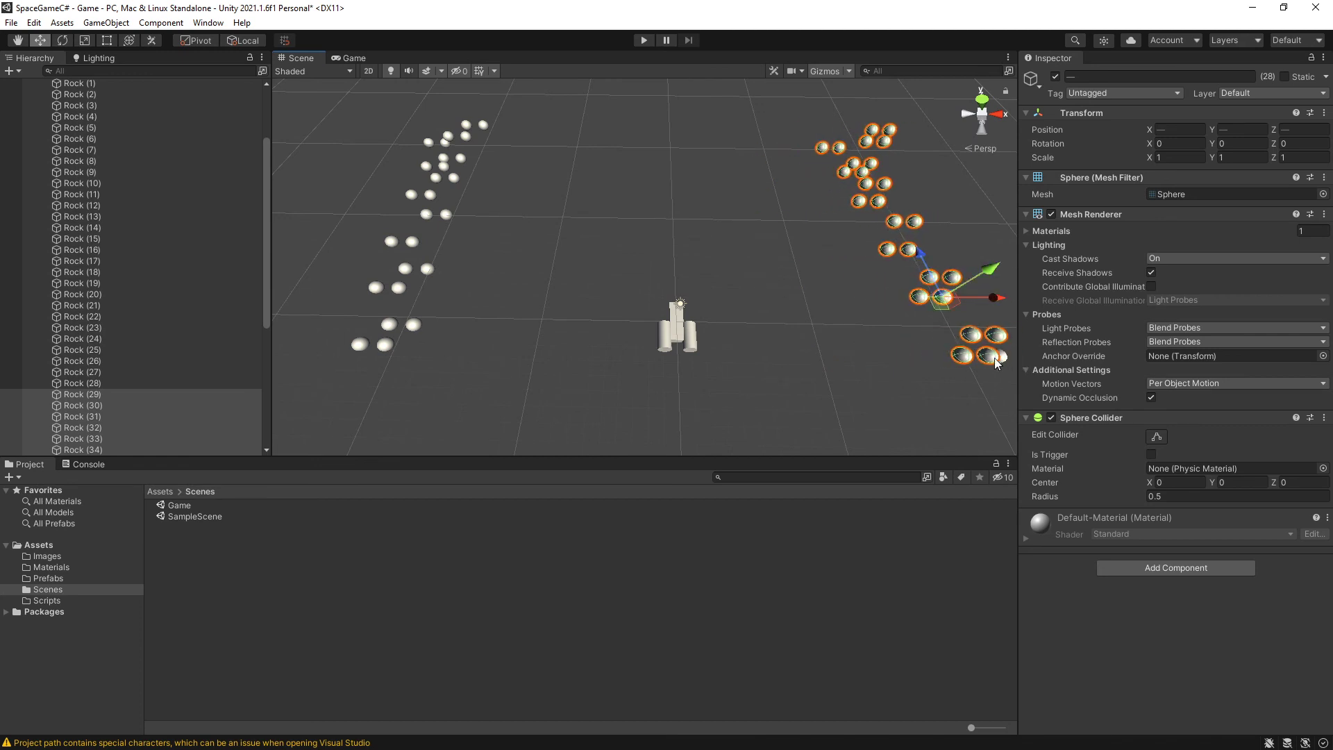
pyautogui.click(351, 59)
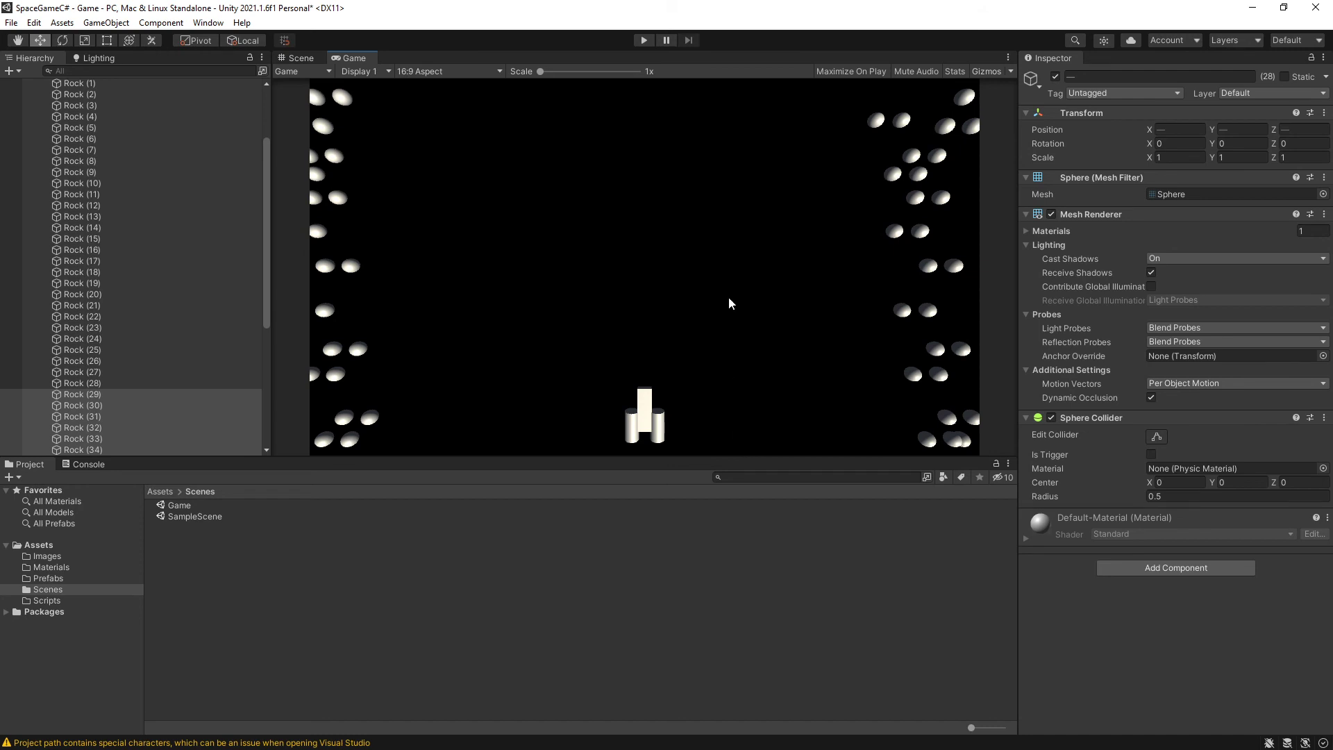
pyautogui.click(300, 59)
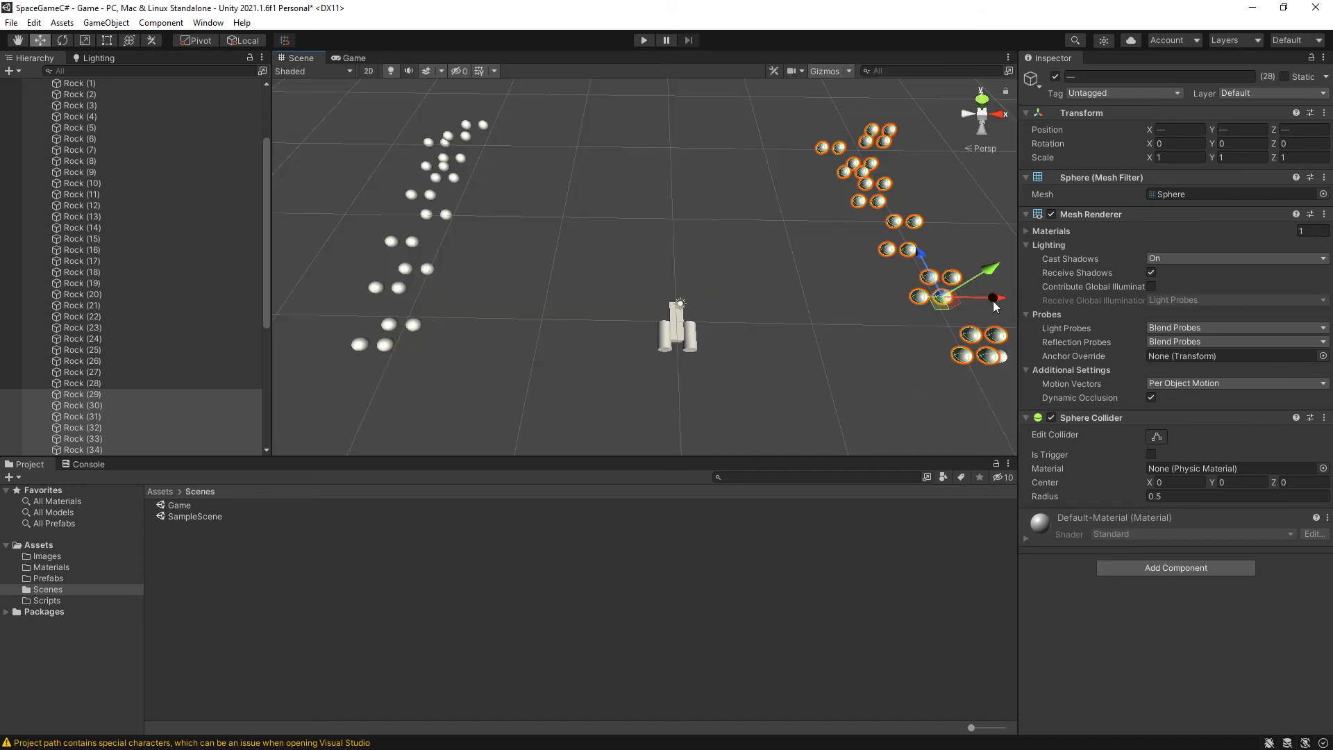
pyautogui.moveTo(995, 306); pyautogui.dragTo(1017, 306)
pyautogui.click(353, 58)
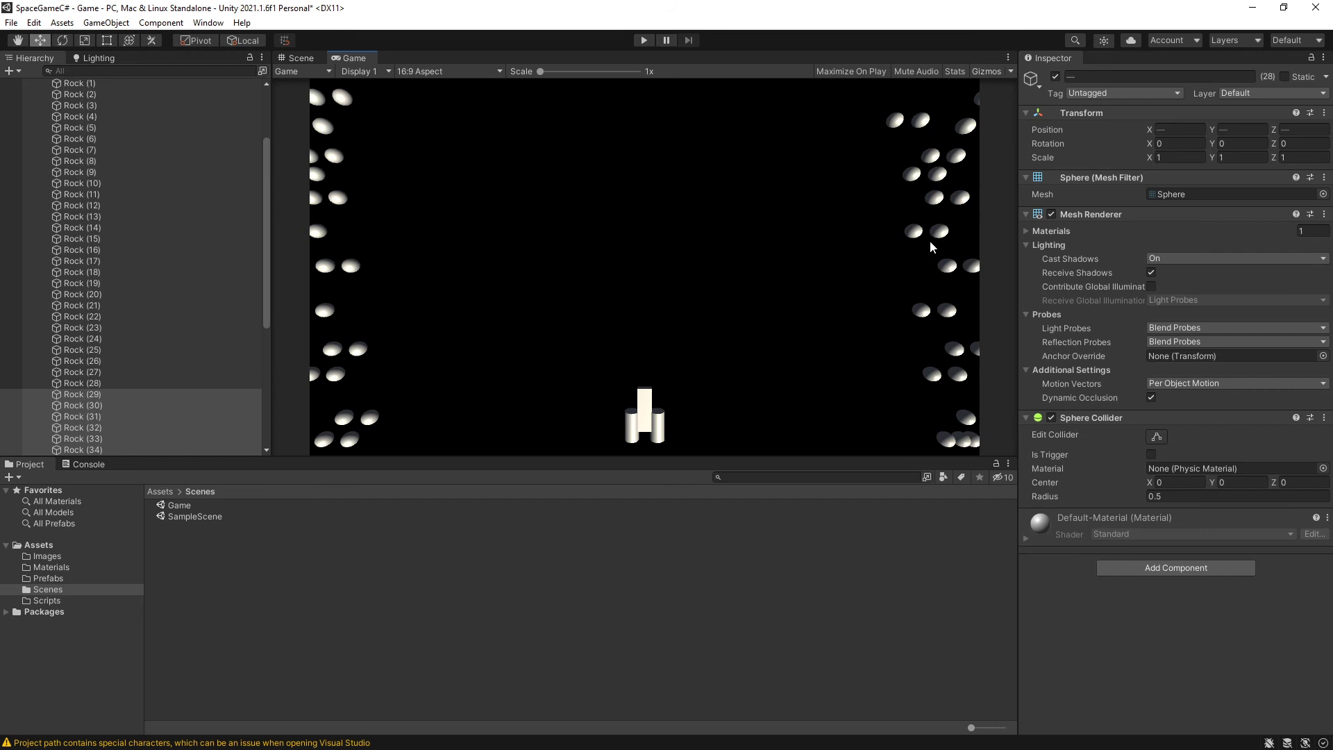
# Step: Nudge right-belt Rocks (33), (46) and (35) to break up their even spacing
pyautogui.click(288, 60)
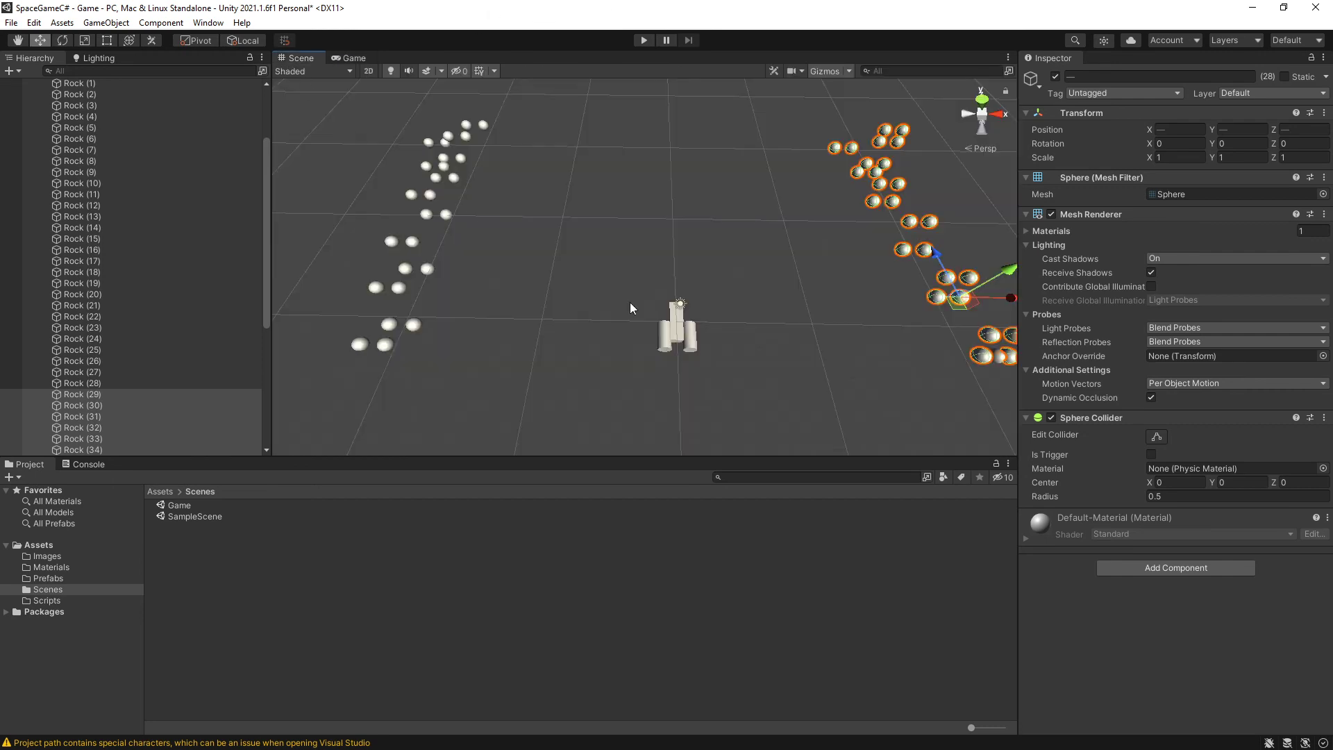
pyautogui.click(926, 307)
pyautogui.moveTo(939, 307); pyautogui.dragTo(521, 439, button='middle')
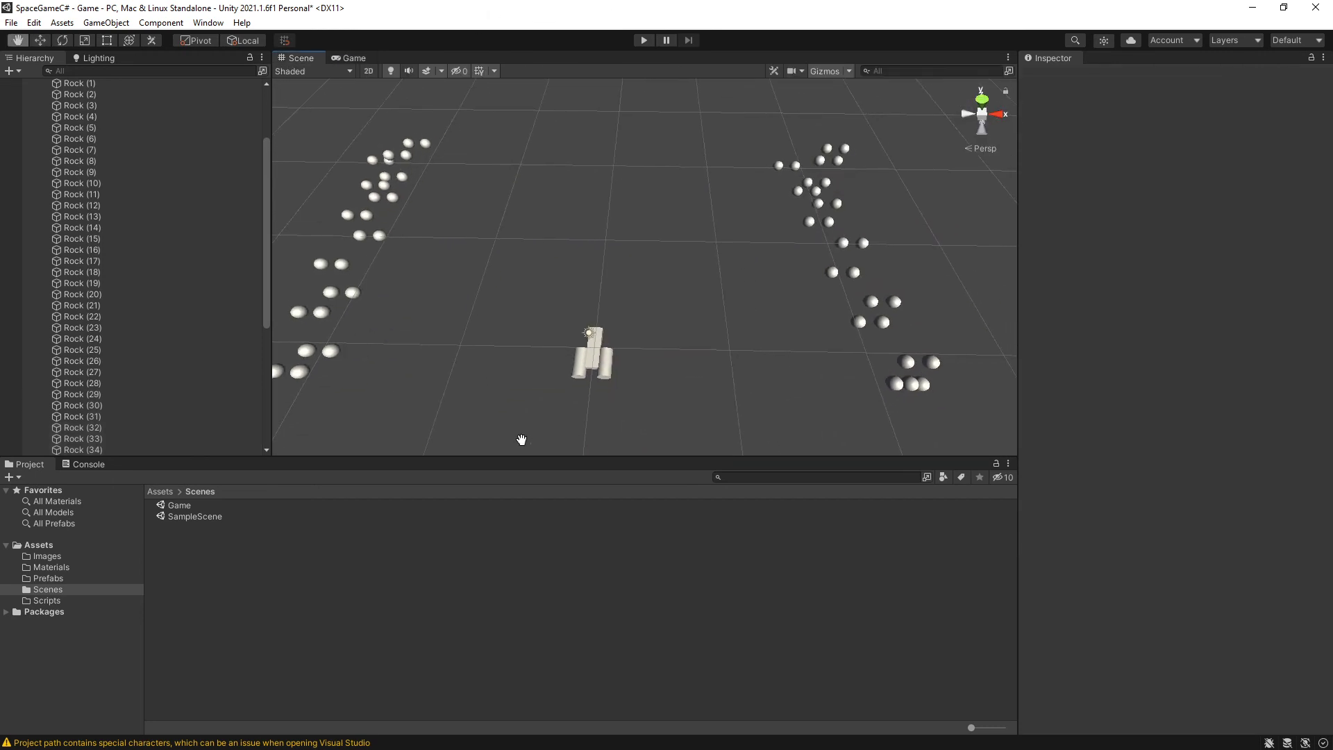
pyautogui.click(834, 272)
pyautogui.click(835, 272)
pyautogui.moveTo(822, 244); pyautogui.dragTo(818, 238)
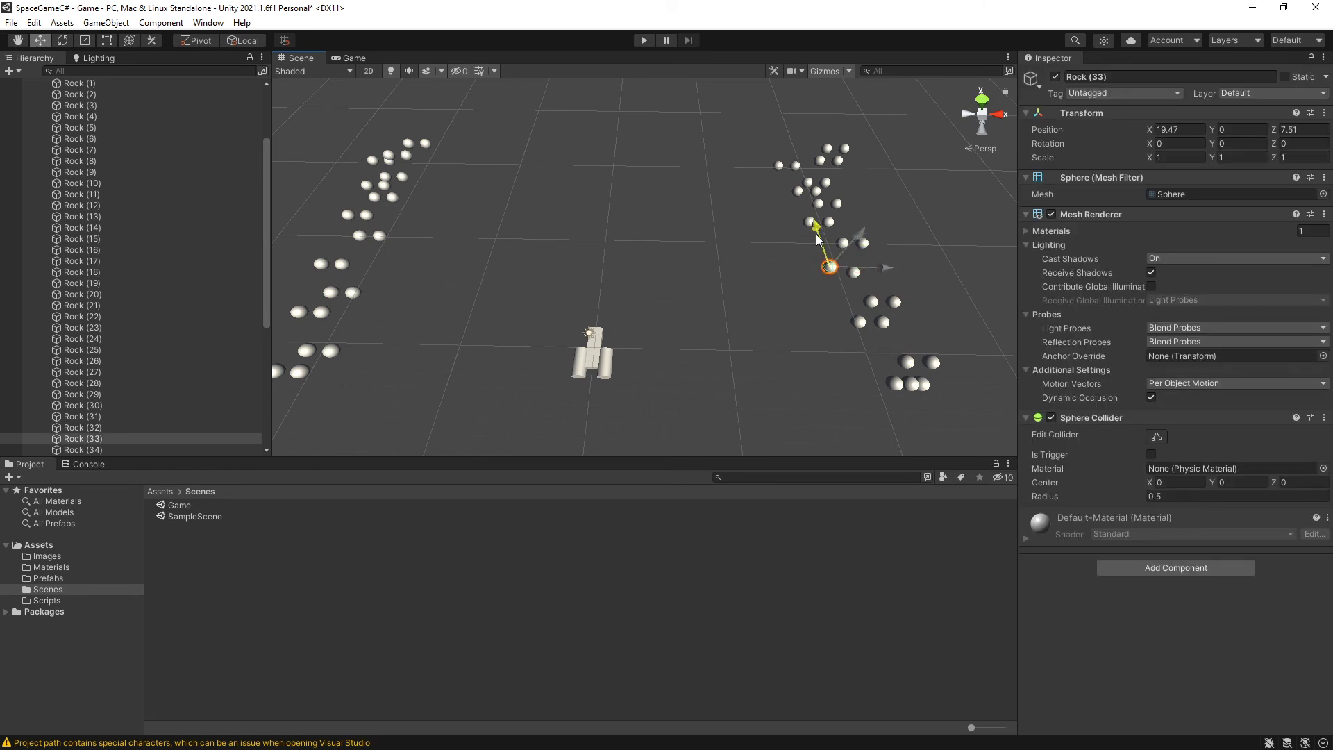
pyautogui.click(895, 302)
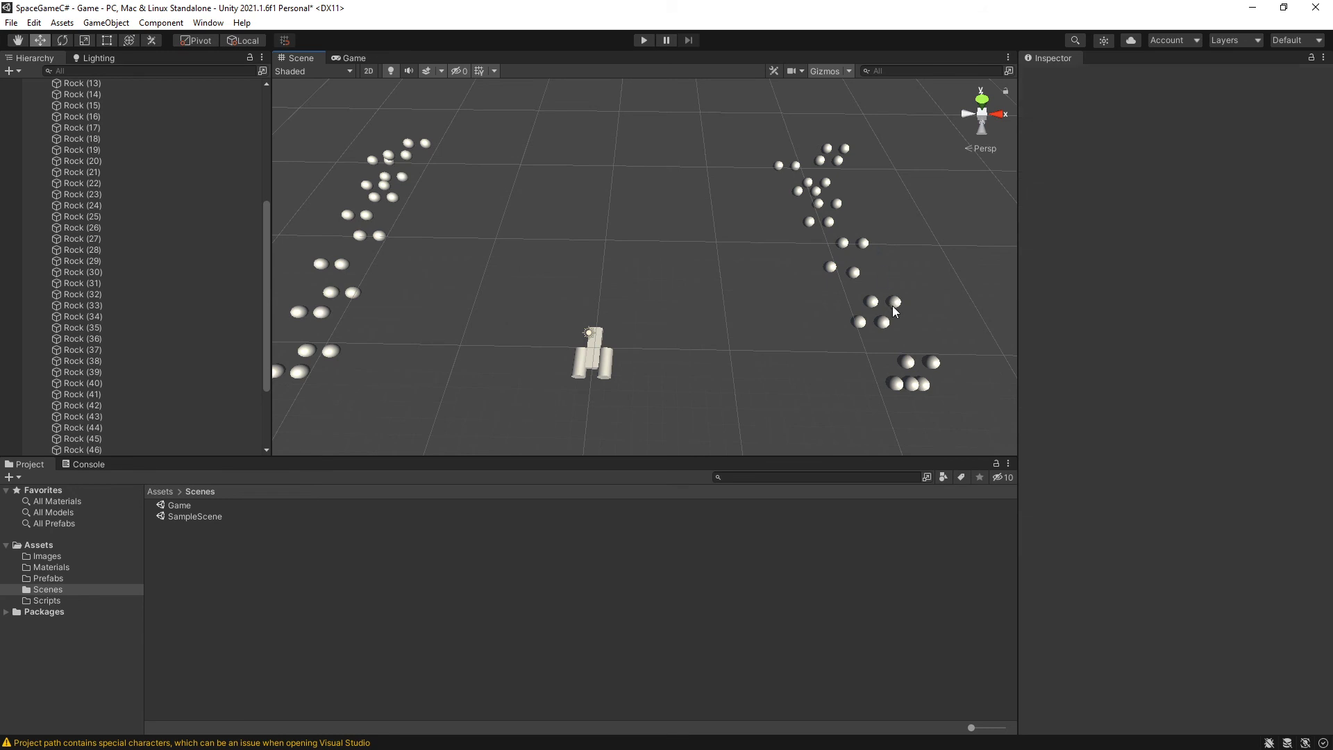
pyautogui.click(894, 301)
pyautogui.moveTo(873, 256); pyautogui.dragTo(858, 303)
pyautogui.click(859, 321)
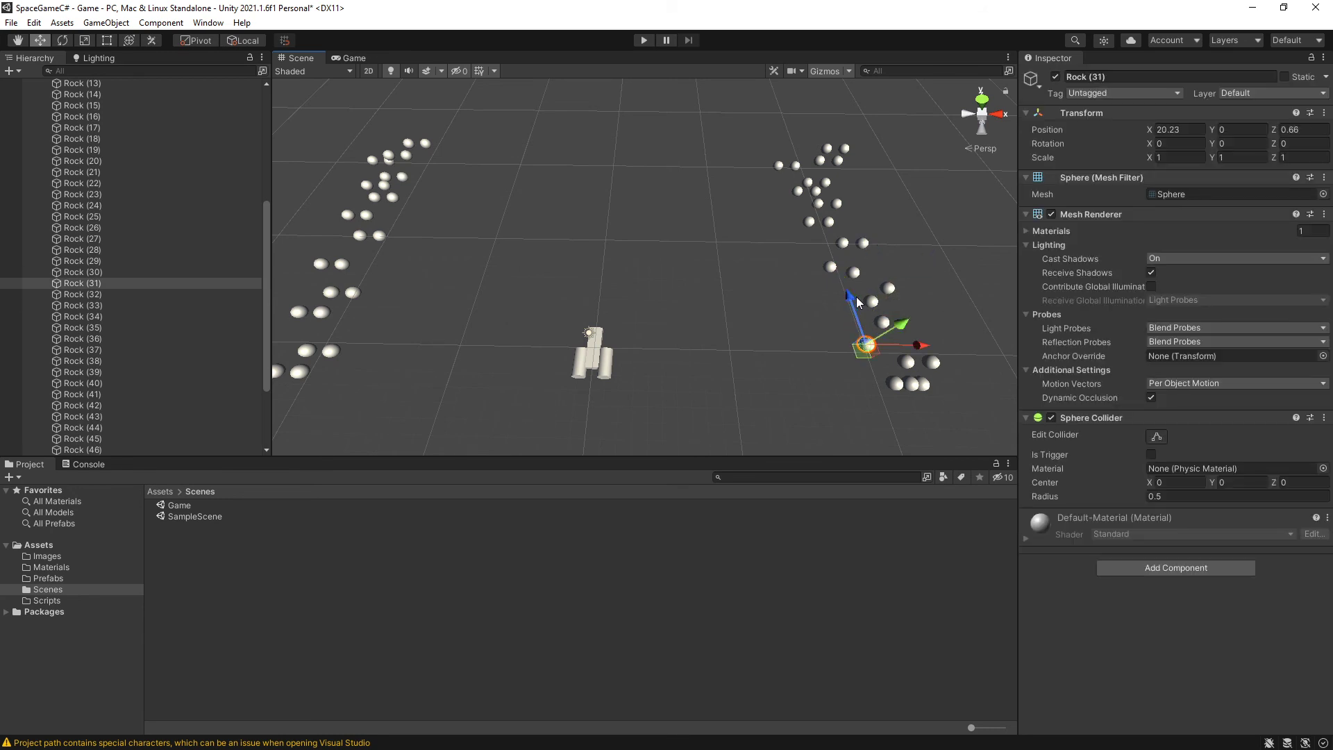
pyautogui.click(842, 242)
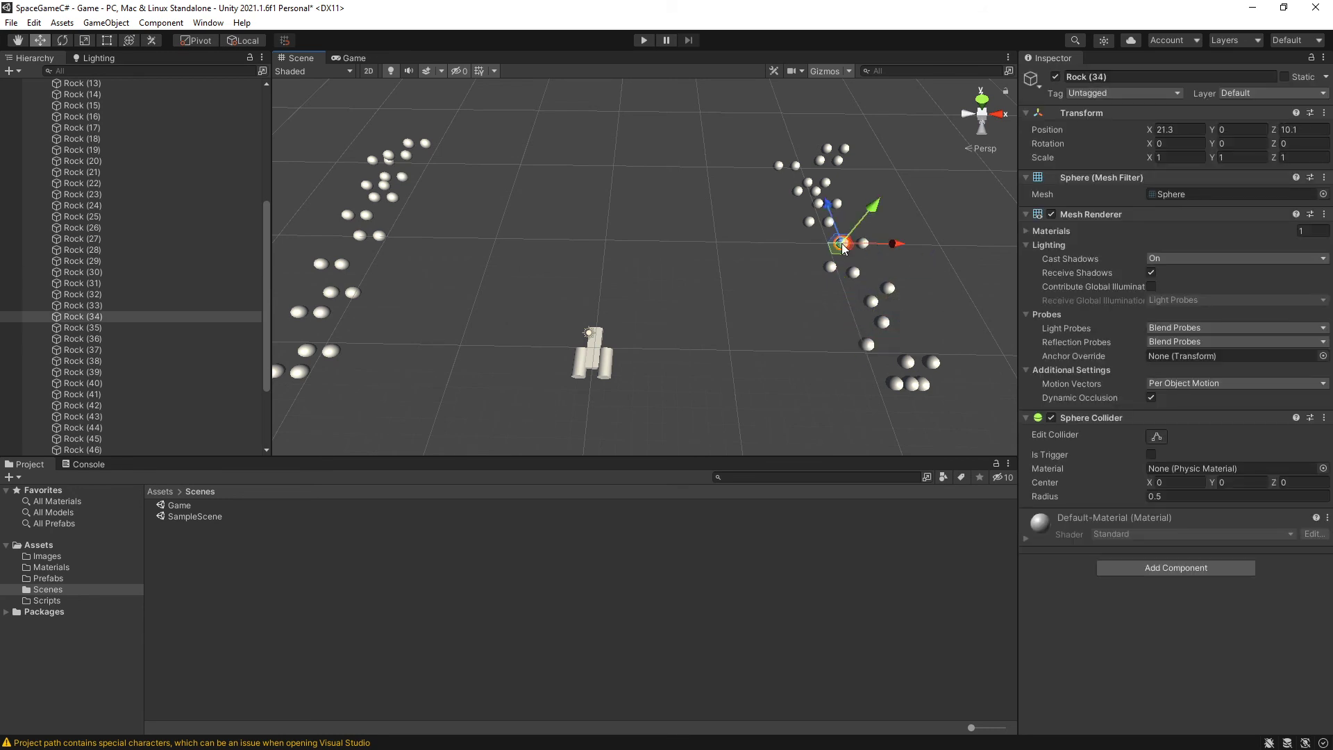
pyautogui.click(811, 224)
pyautogui.moveTo(802, 202); pyautogui.dragTo(809, 218)
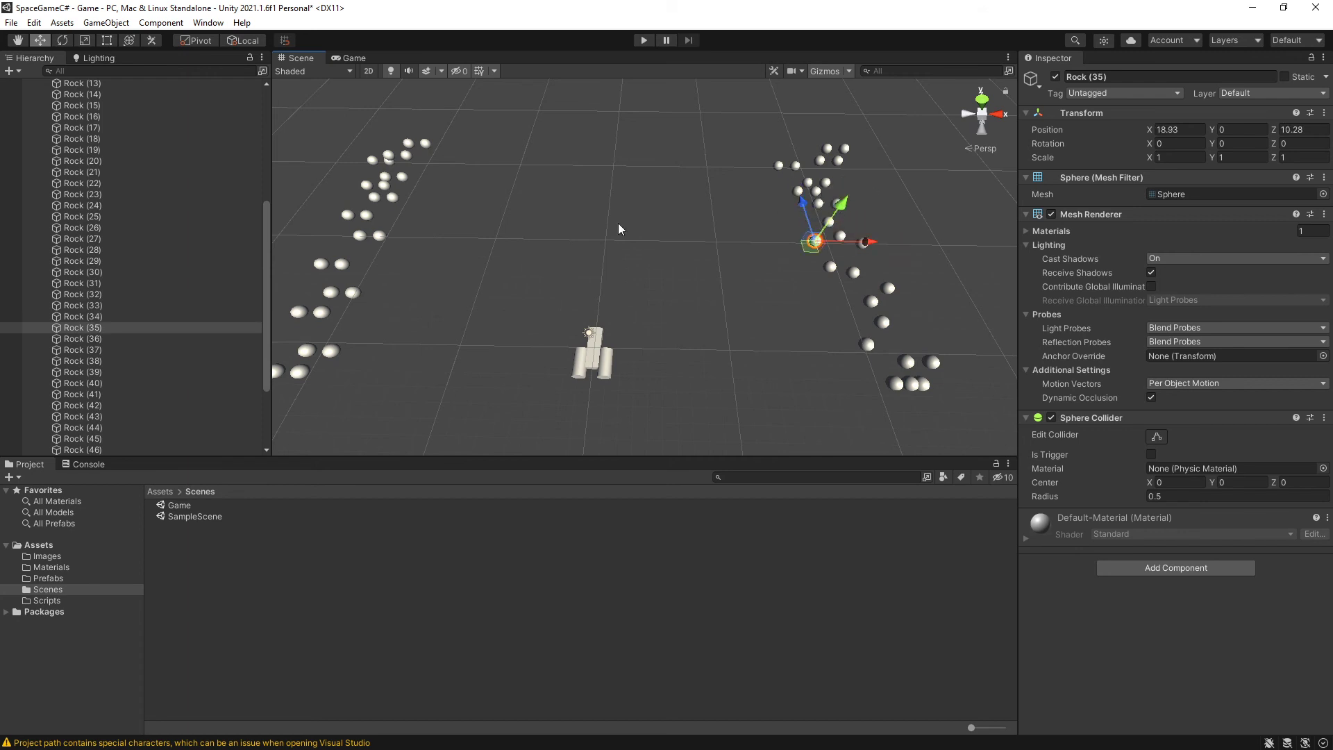
# Step: Nudge left-belt Rocks (18), (19) and (17) to close gaps, then preview in the Game view
pyautogui.click(354, 291)
pyautogui.moveTo(375, 258); pyautogui.dragTo(376, 253)
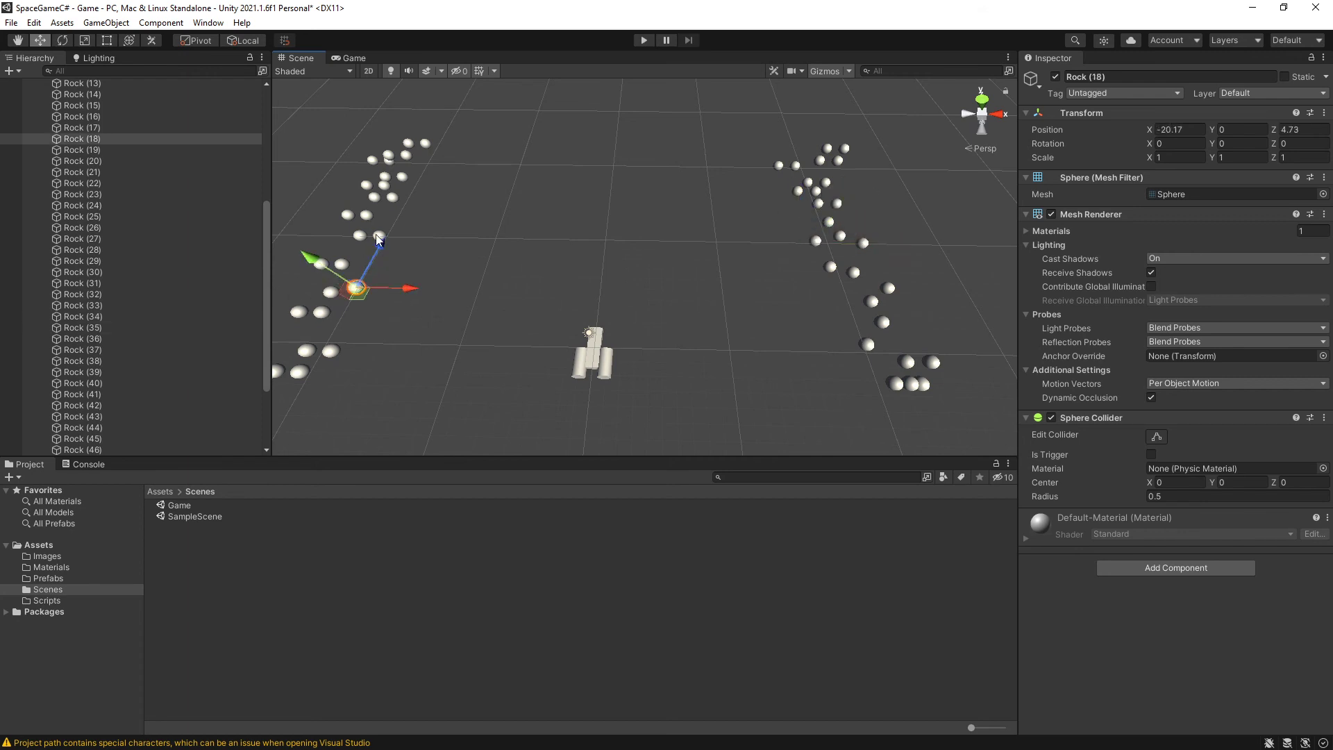
pyautogui.click(379, 236)
pyautogui.click(396, 222)
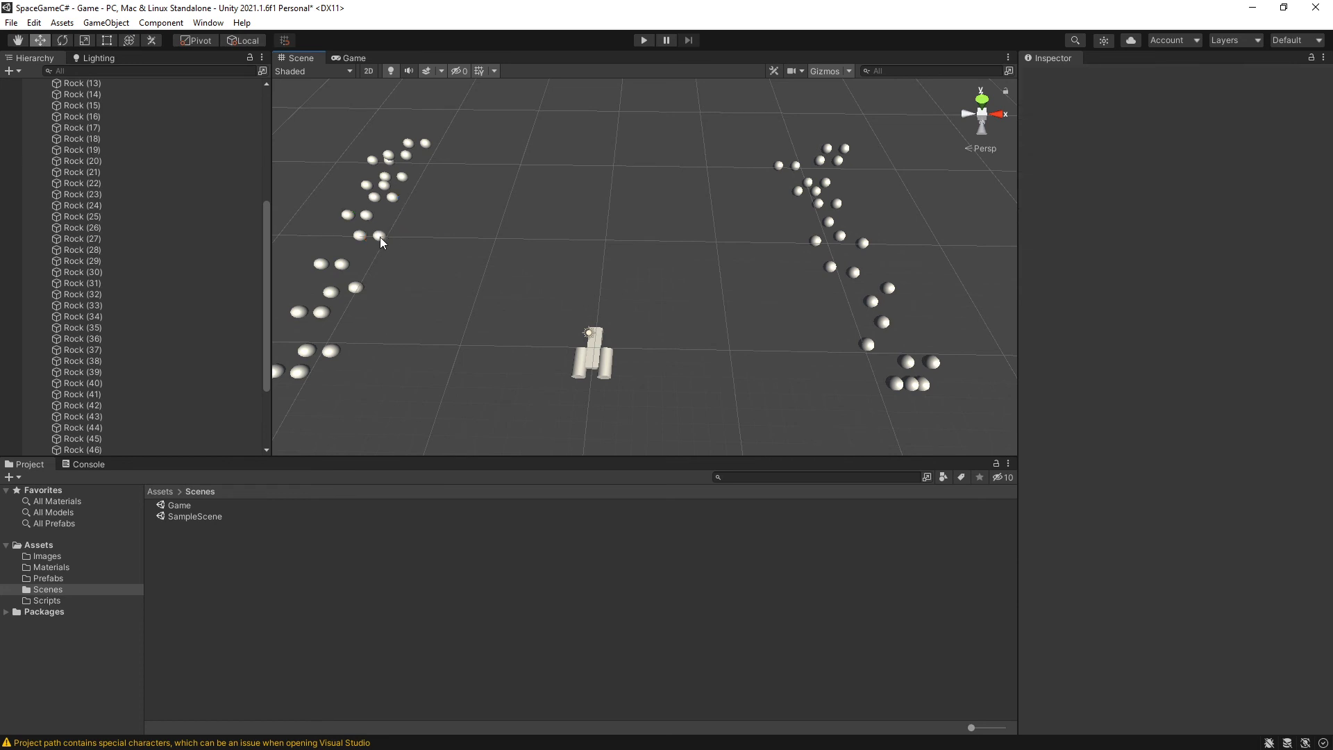
pyautogui.click(380, 236)
pyautogui.moveTo(380, 236); pyautogui.dragTo(354, 265)
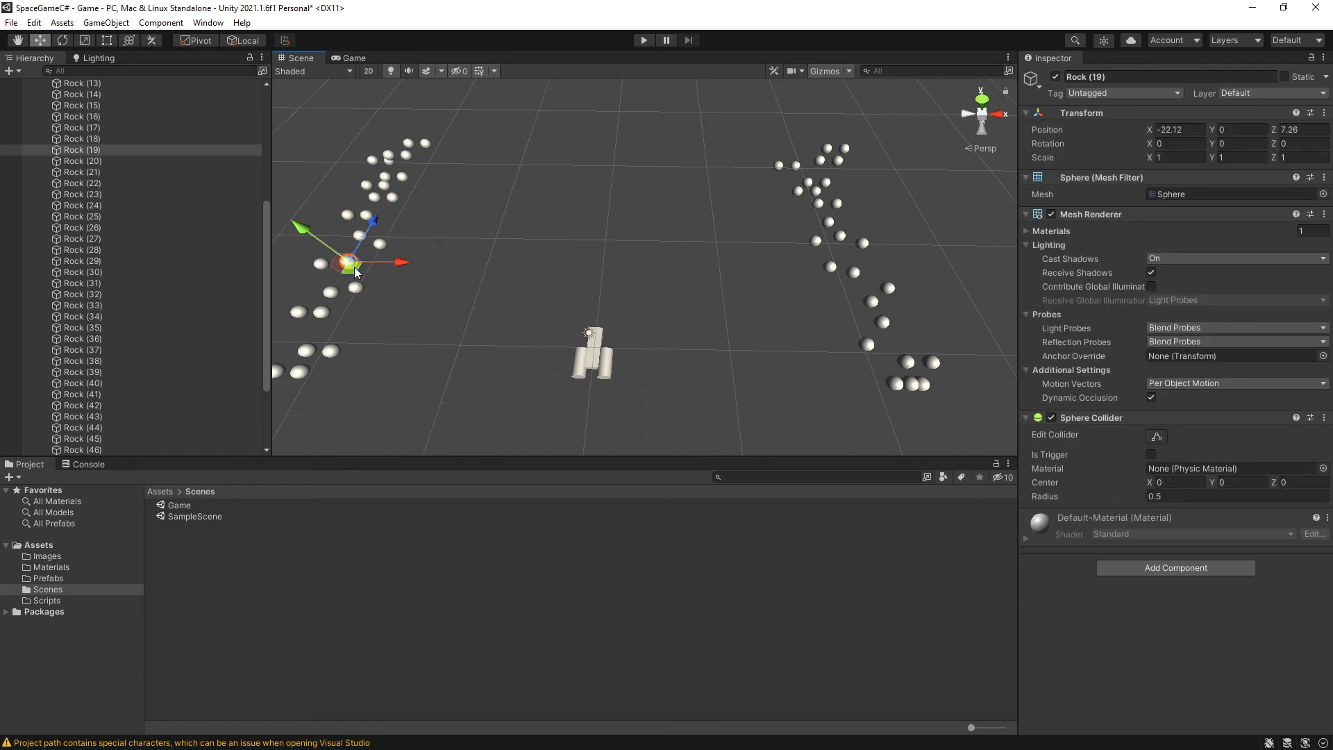
pyautogui.click(329, 295)
pyautogui.click(324, 315)
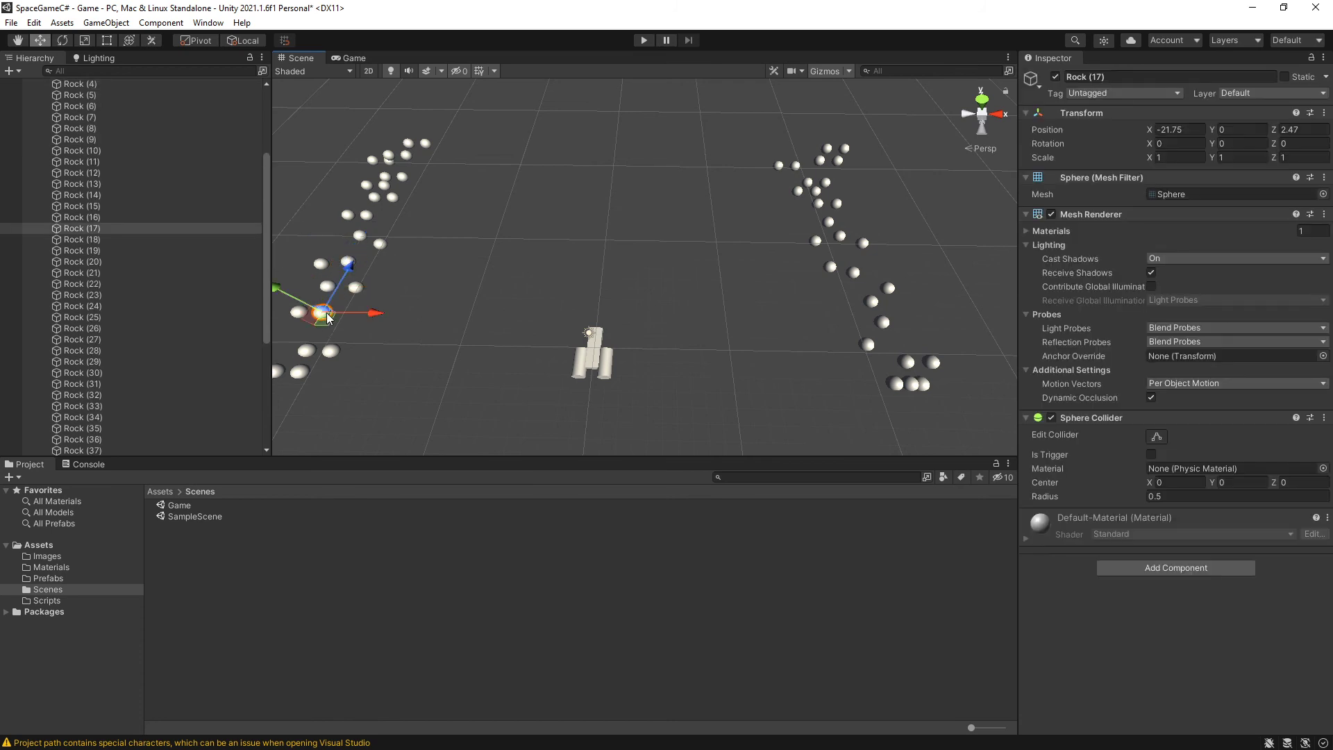
pyautogui.moveTo(327, 316); pyautogui.dragTo(326, 347)
pyautogui.click(333, 352)
pyautogui.click(353, 58)
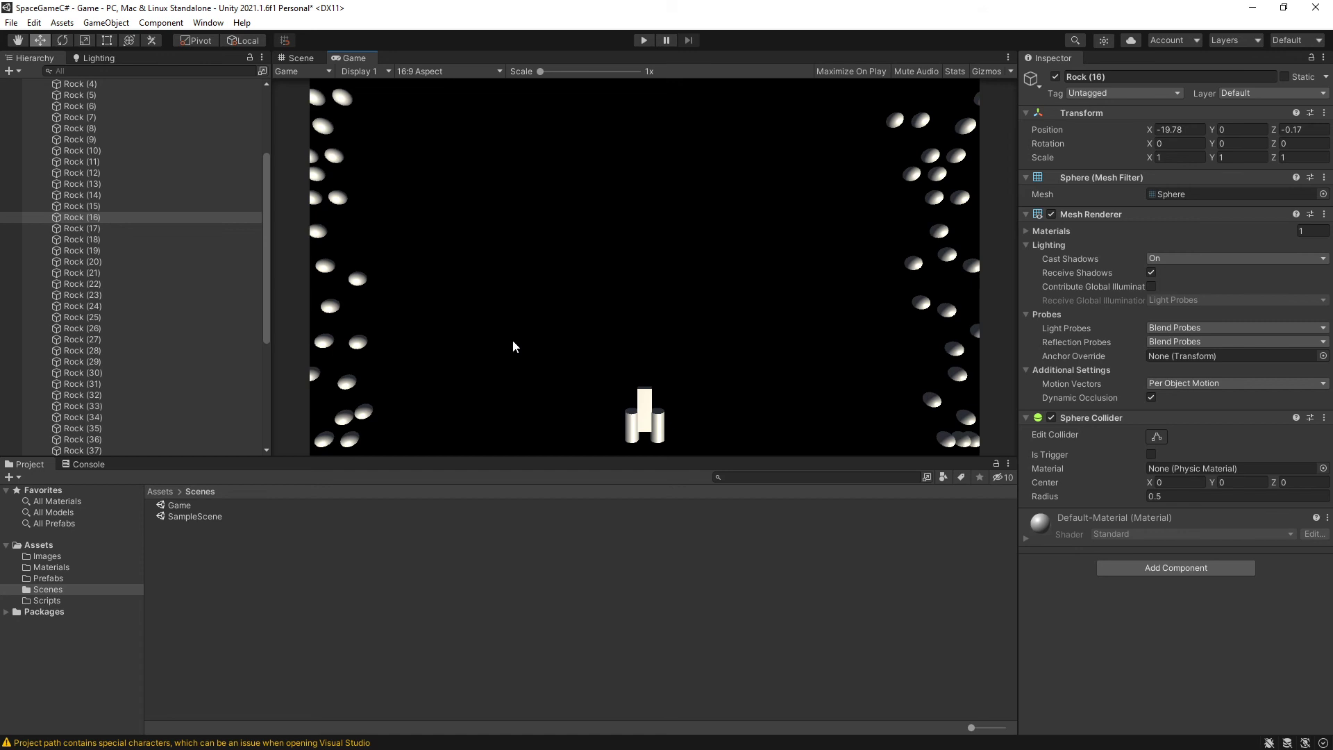
# Step: Move Rock (49) under _Sidewalls, listed last after Rock (56), and collapse the group
pyautogui.click(297, 59)
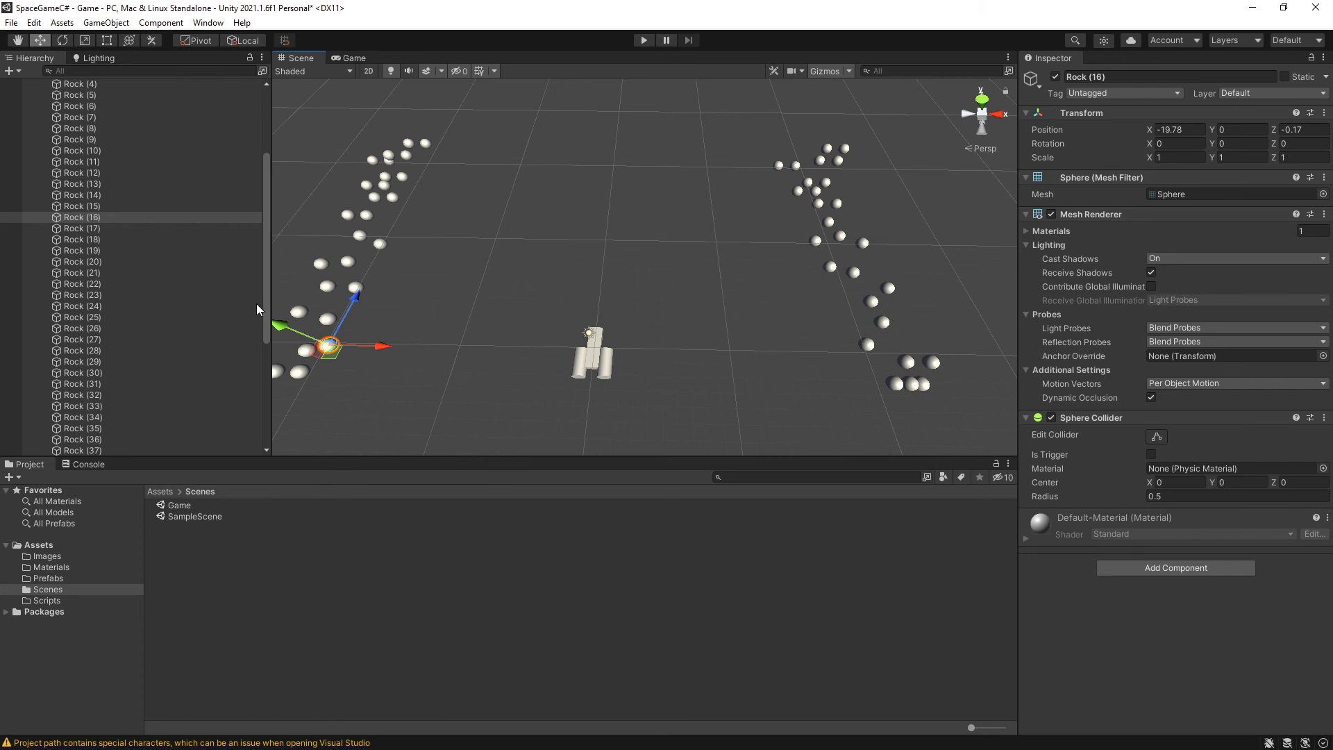
pyautogui.scroll(4, 168, 236)
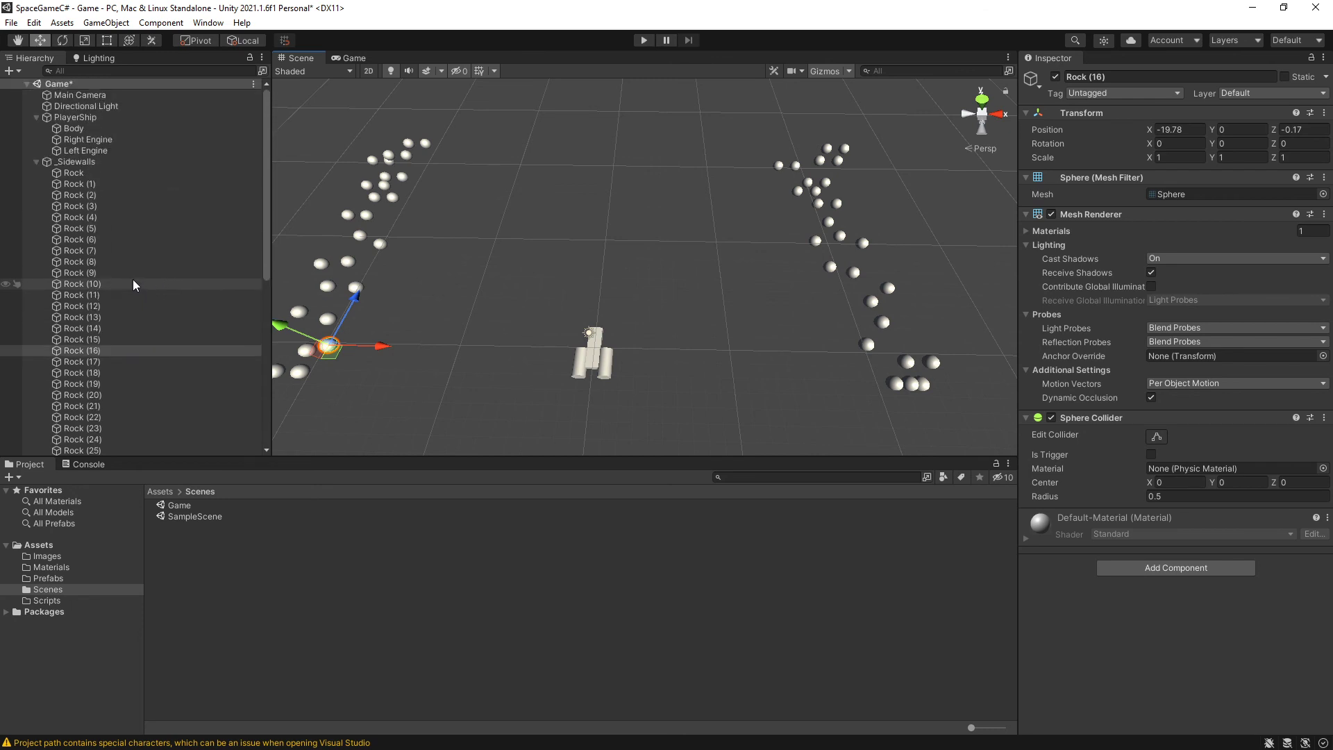
pyautogui.click(87, 163)
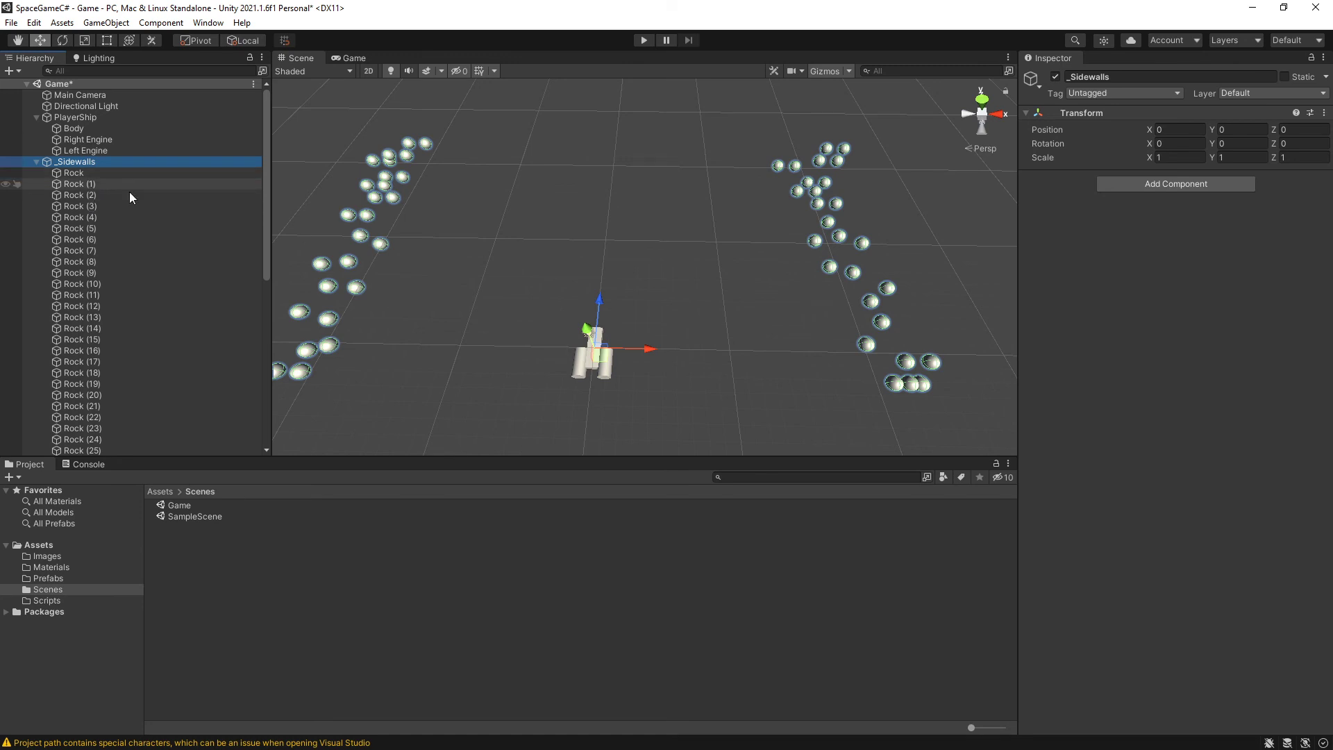
pyautogui.moveTo(265, 270); pyautogui.dragTo(299, 479)
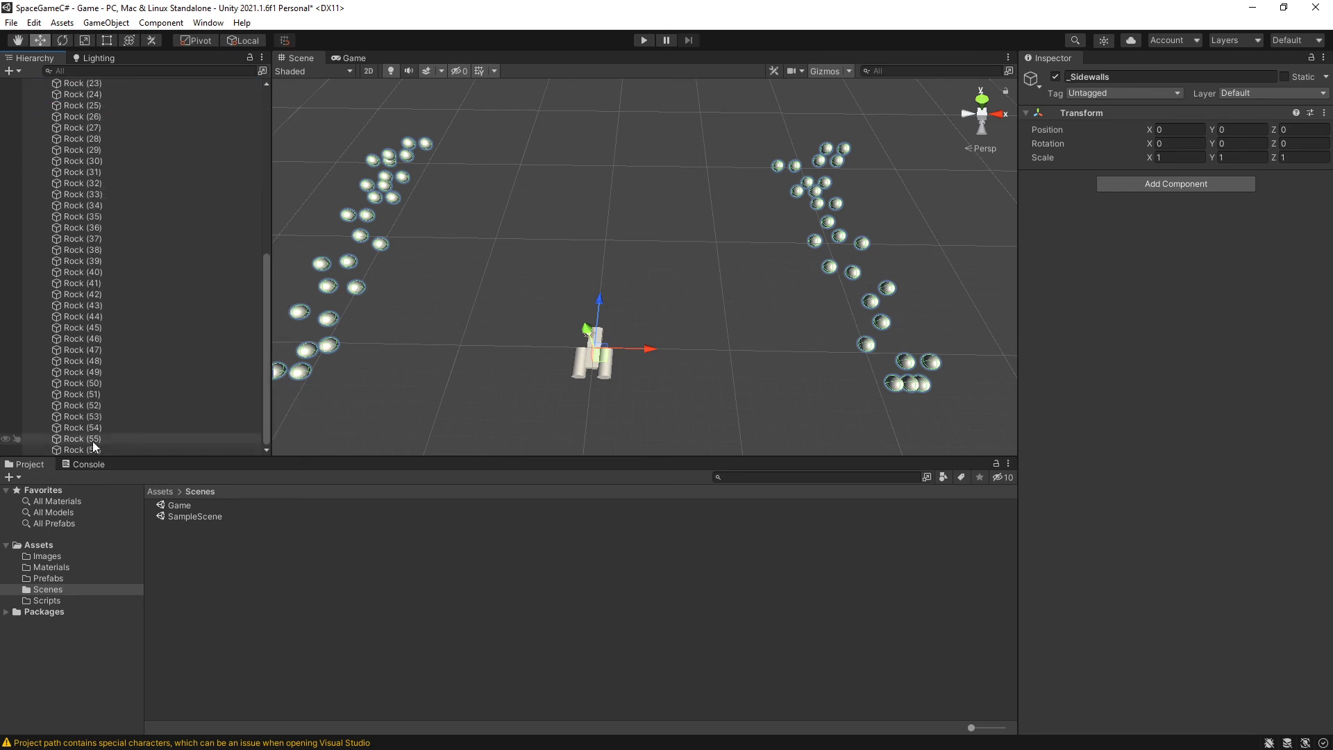
pyautogui.click(261, 372)
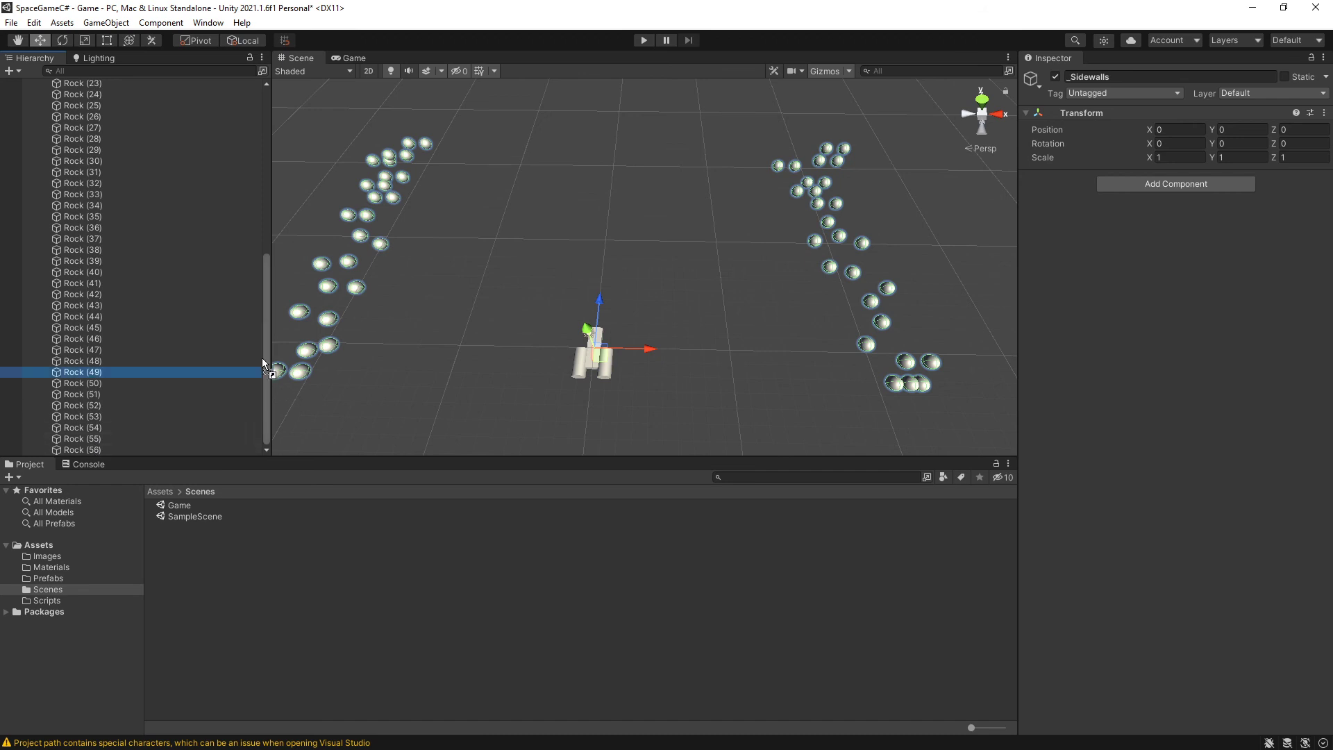
pyautogui.moveTo(264, 326); pyautogui.dragTo(173, 175)
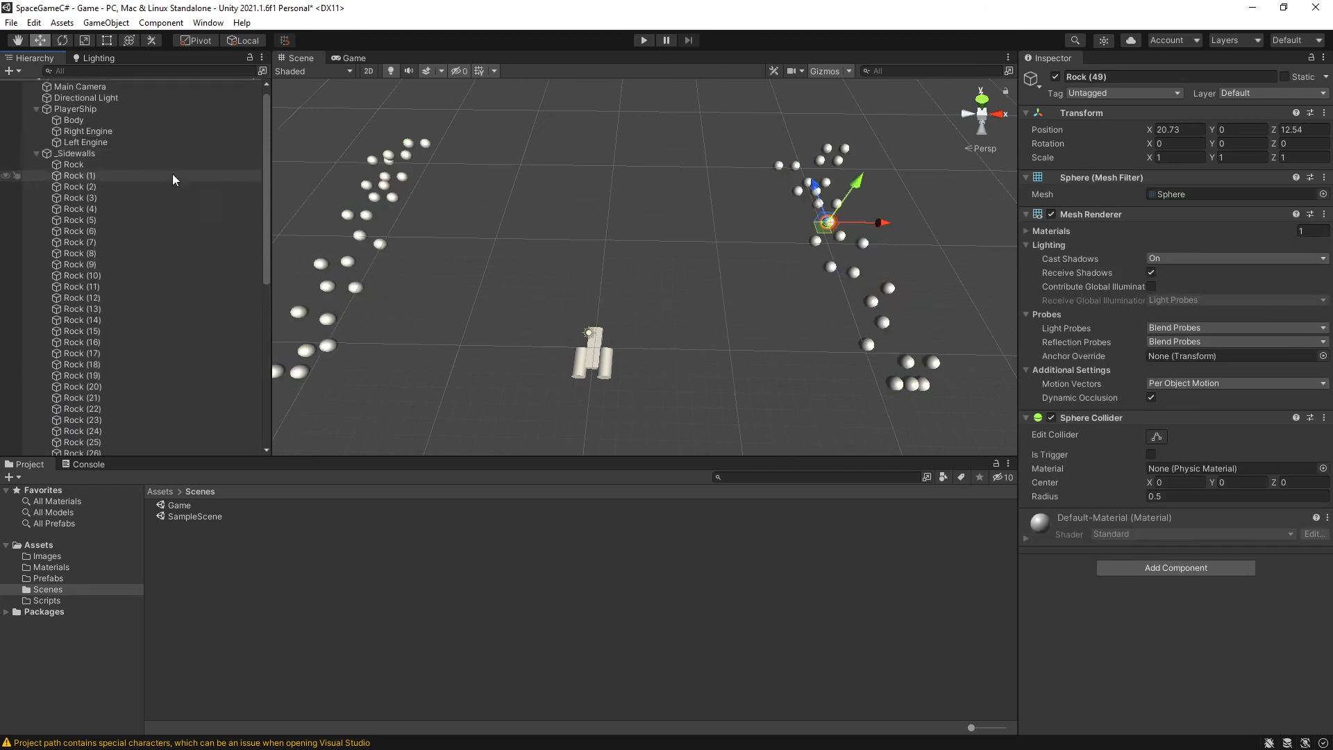
pyautogui.click(37, 153)
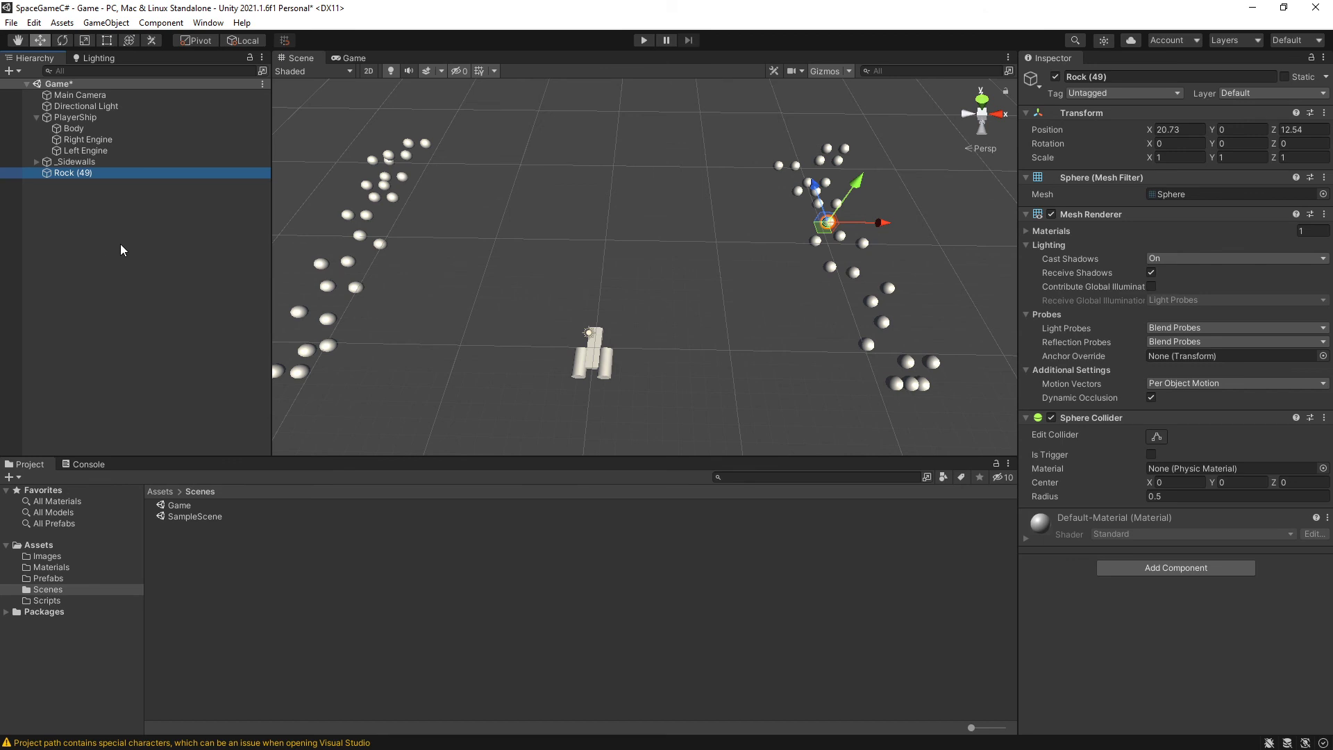
pyautogui.moveTo(72, 175); pyautogui.dragTo(75, 165)
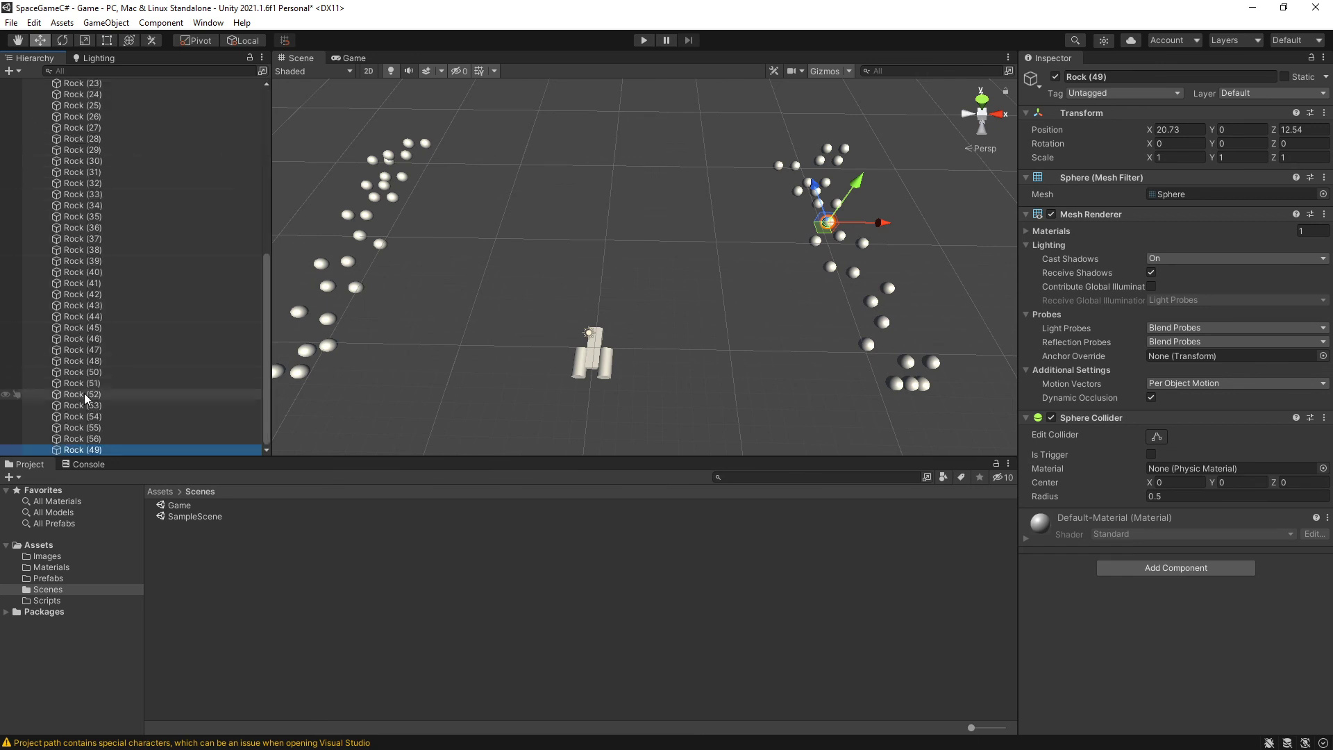
pyautogui.scroll(10, 190, 345)
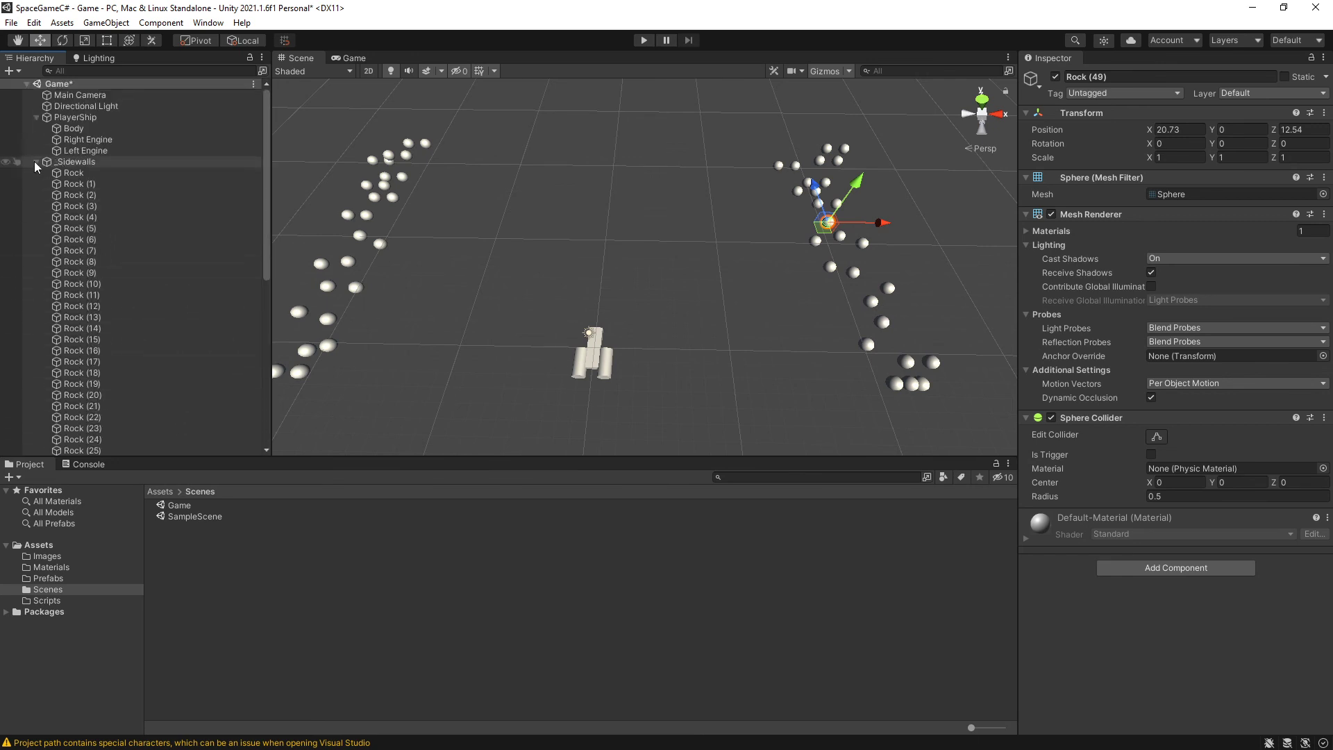
pyautogui.click(37, 161)
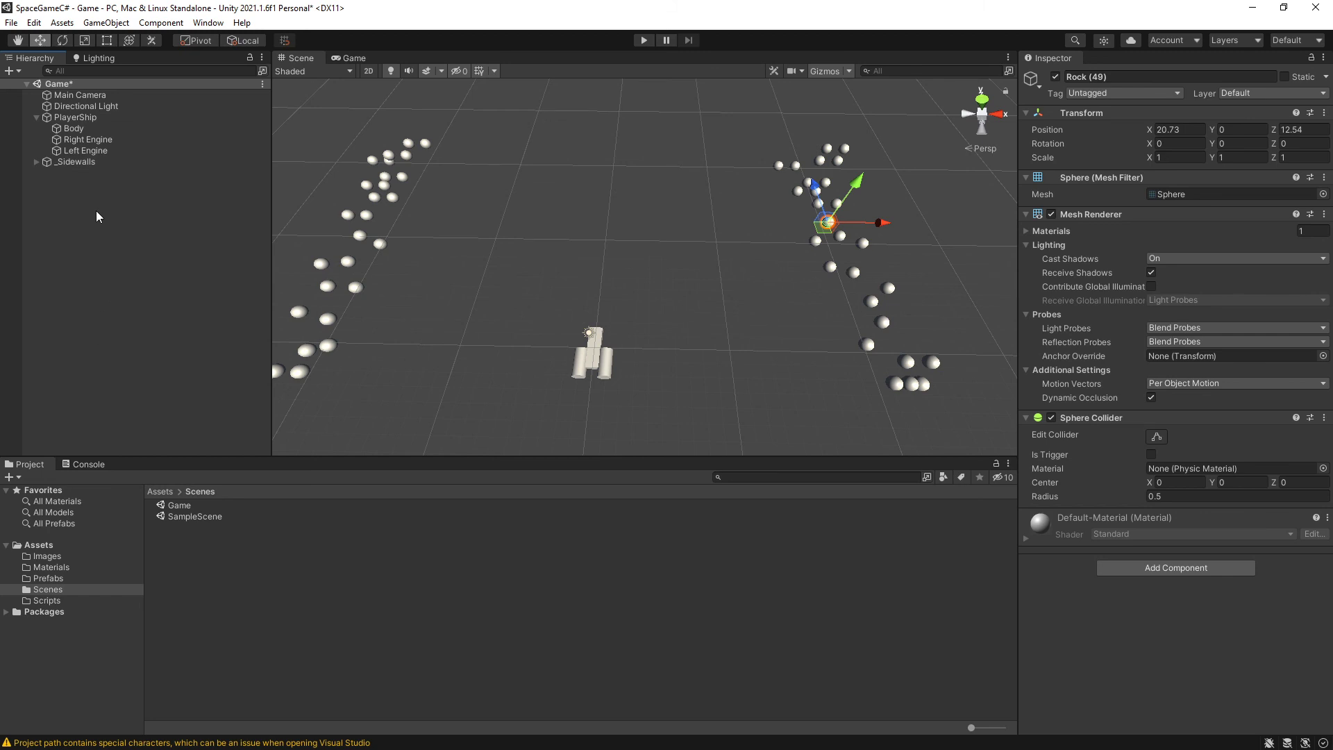
# Step: Add a Cube reset to the origin and stretch it along X to scale 56.05
pyautogui.click(374, 343)
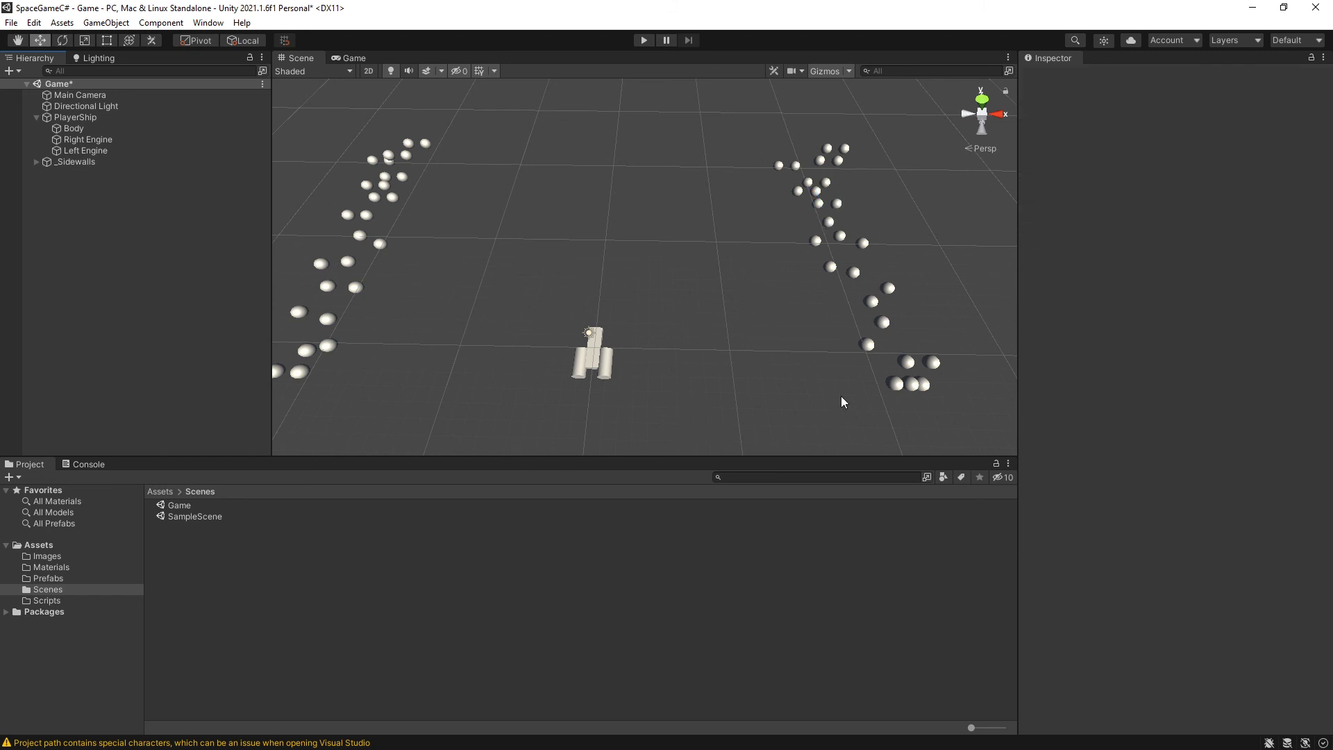
pyautogui.rightClick(53, 245)
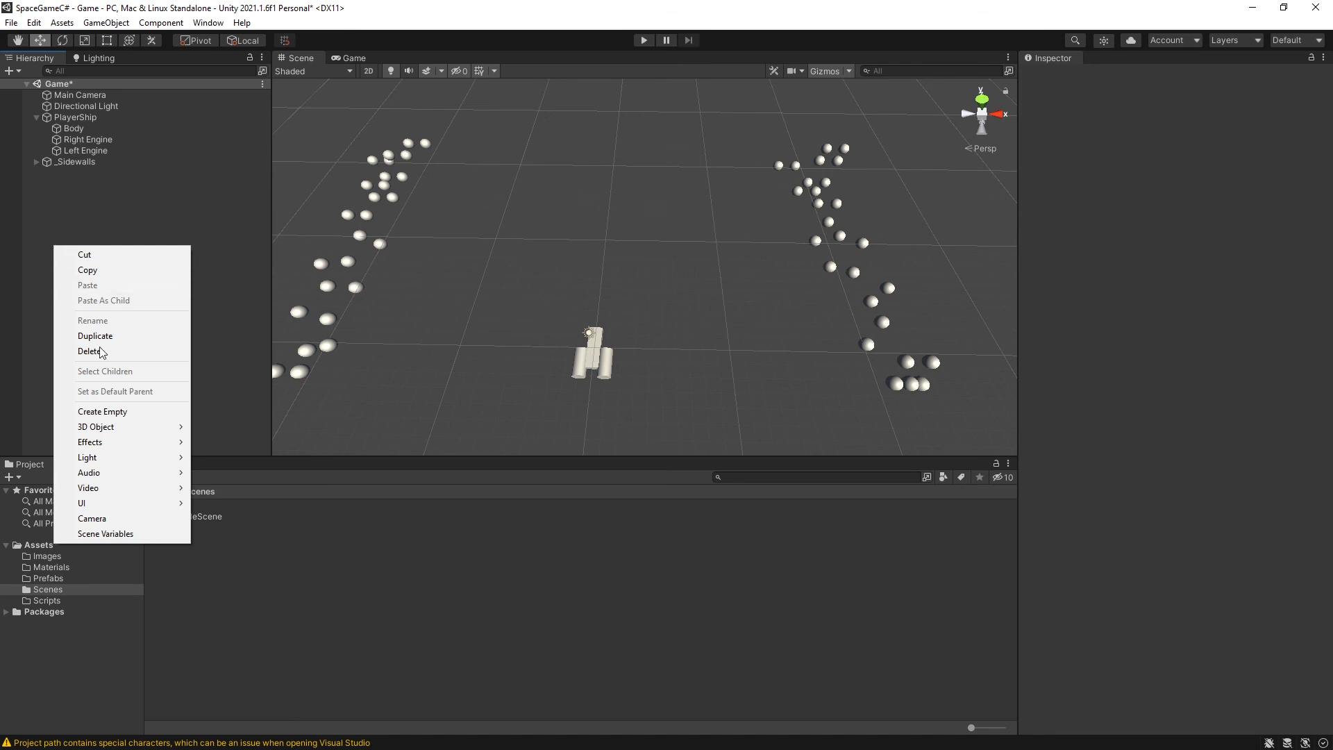
pyautogui.moveTo(113, 427)
pyautogui.click(240, 428)
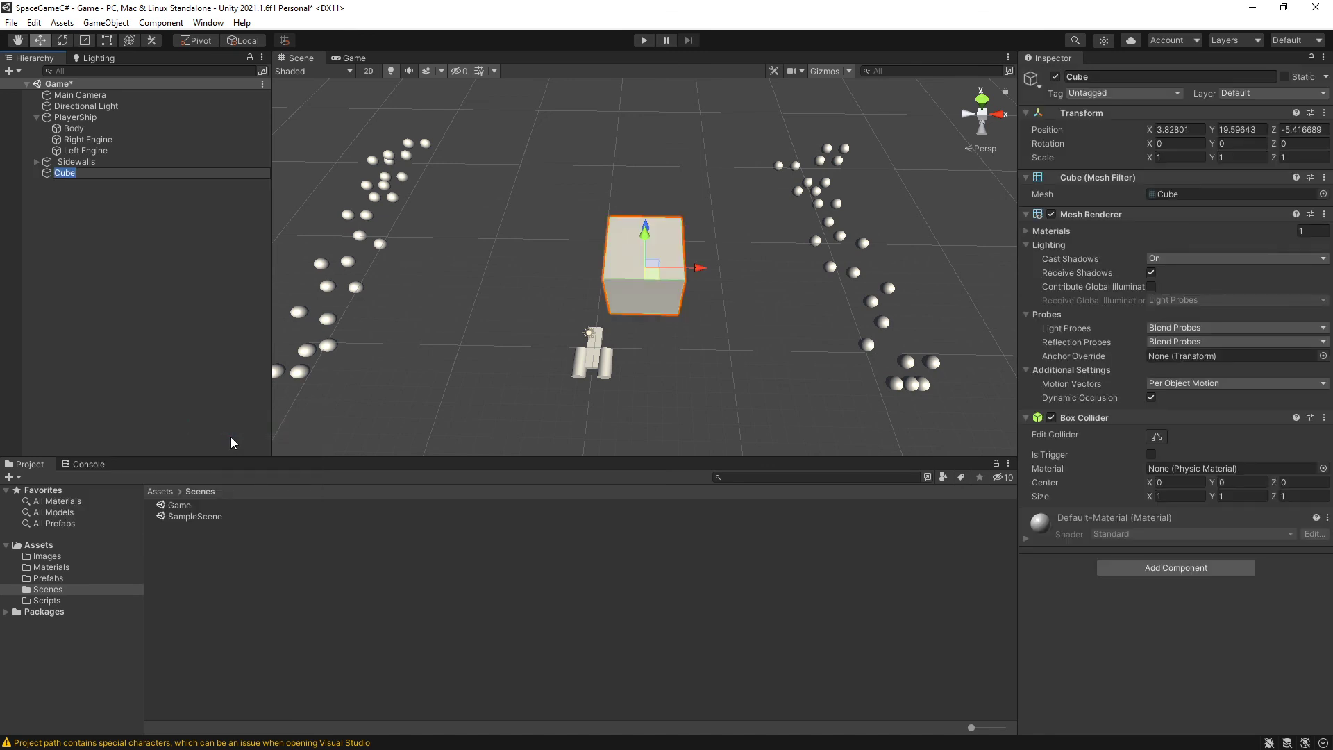
pyautogui.click(1323, 113)
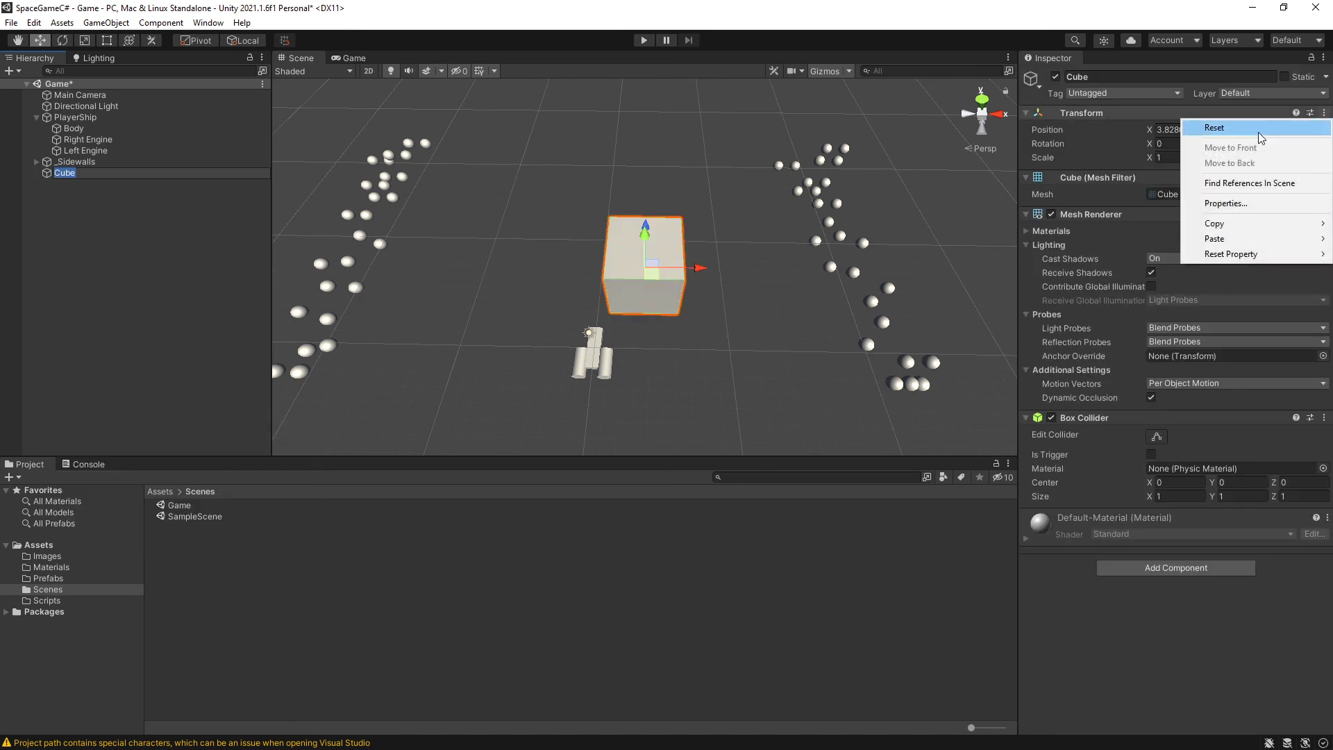
pyautogui.click(1258, 132)
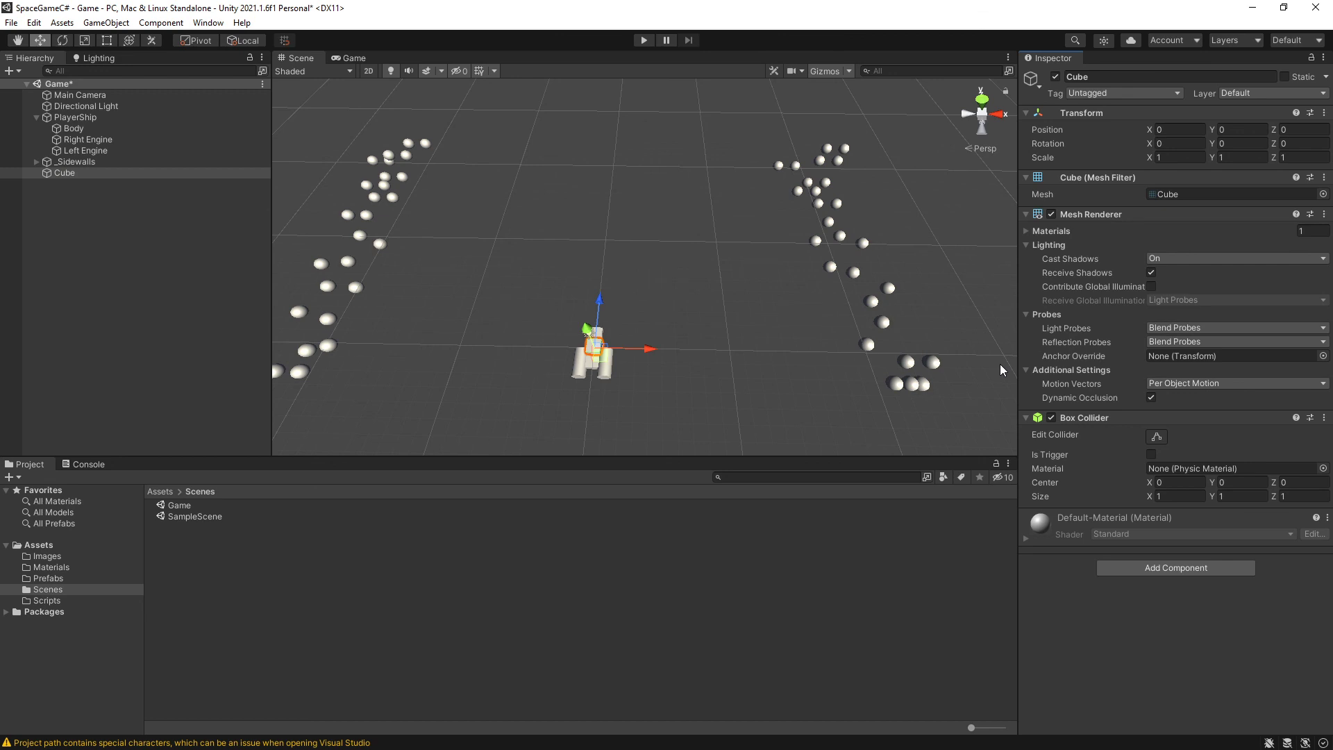
pyautogui.press('r')
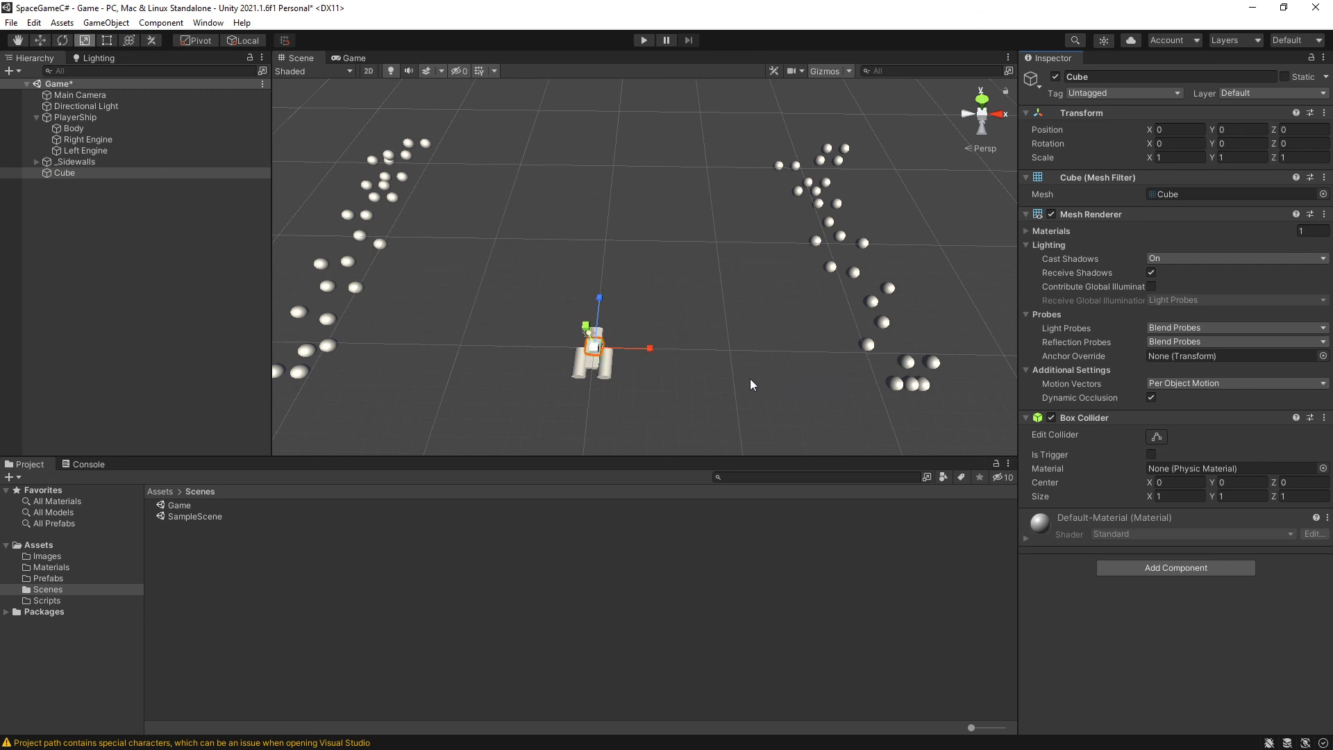
pyautogui.moveTo(651, 347); pyautogui.dragTo(1053, 560)
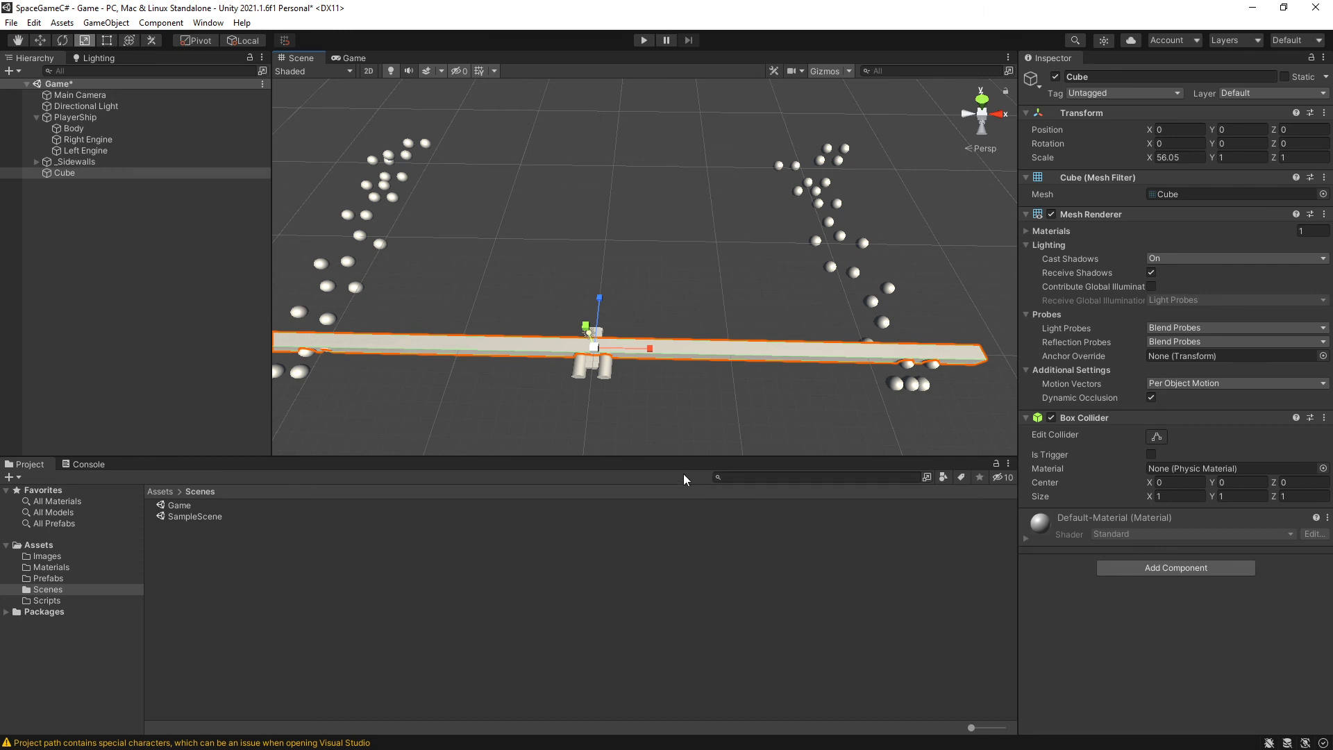
pyautogui.scroll(-3, 582, 401)
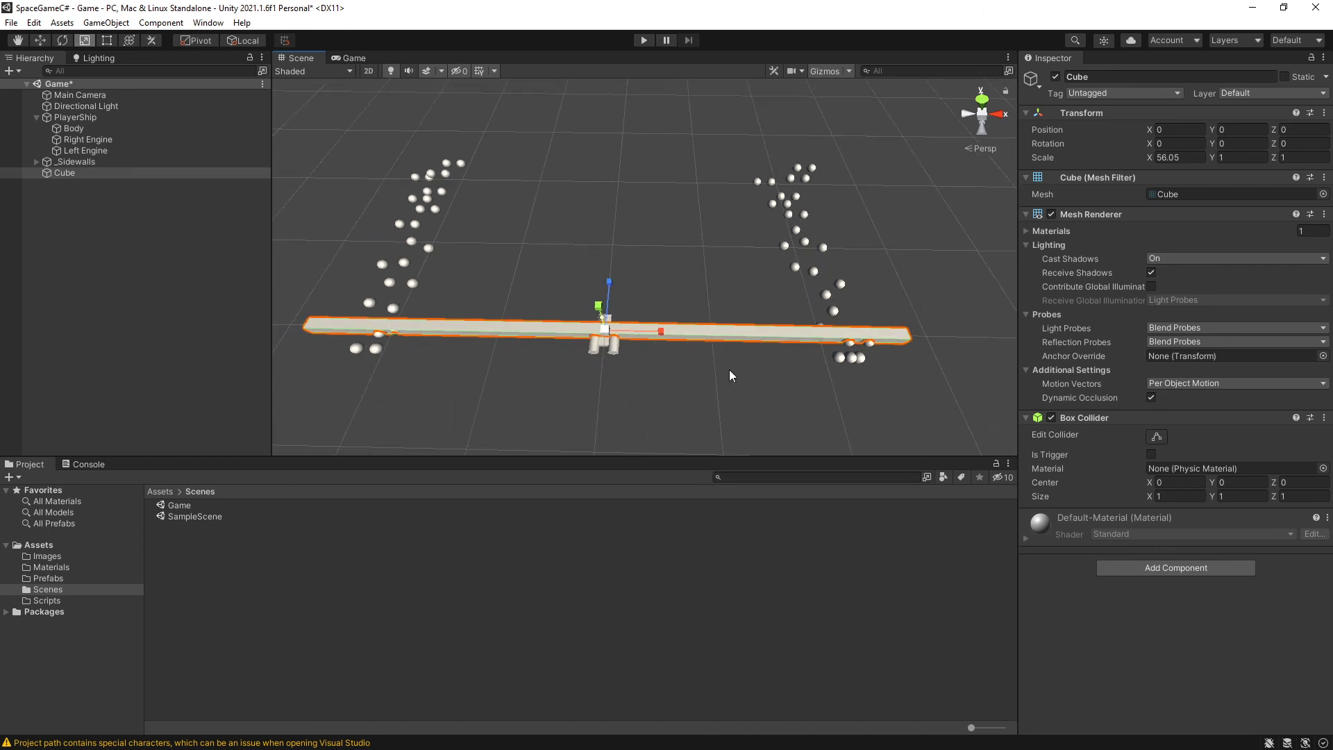
# Step: Set the Cube bar's Position Z to -5.5 so it lies behind the ship
pyautogui.press('w')
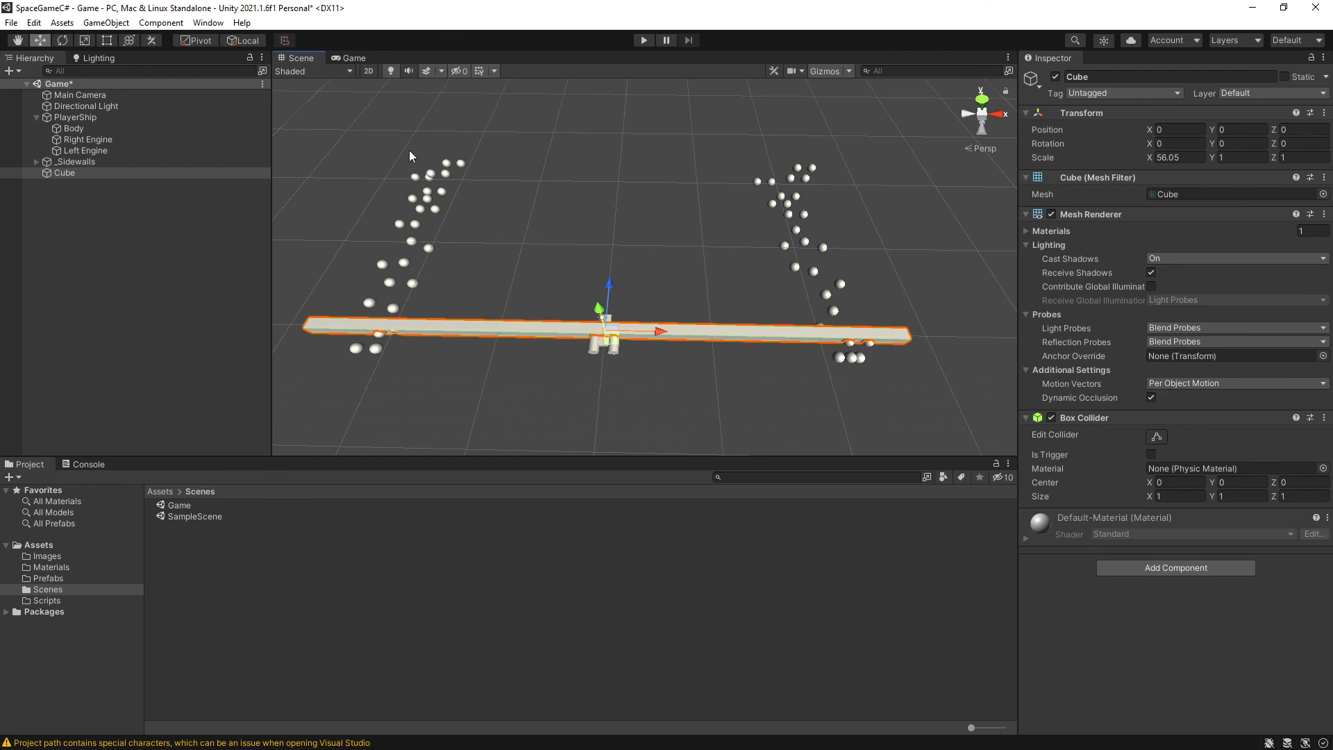
pyautogui.click(354, 57)
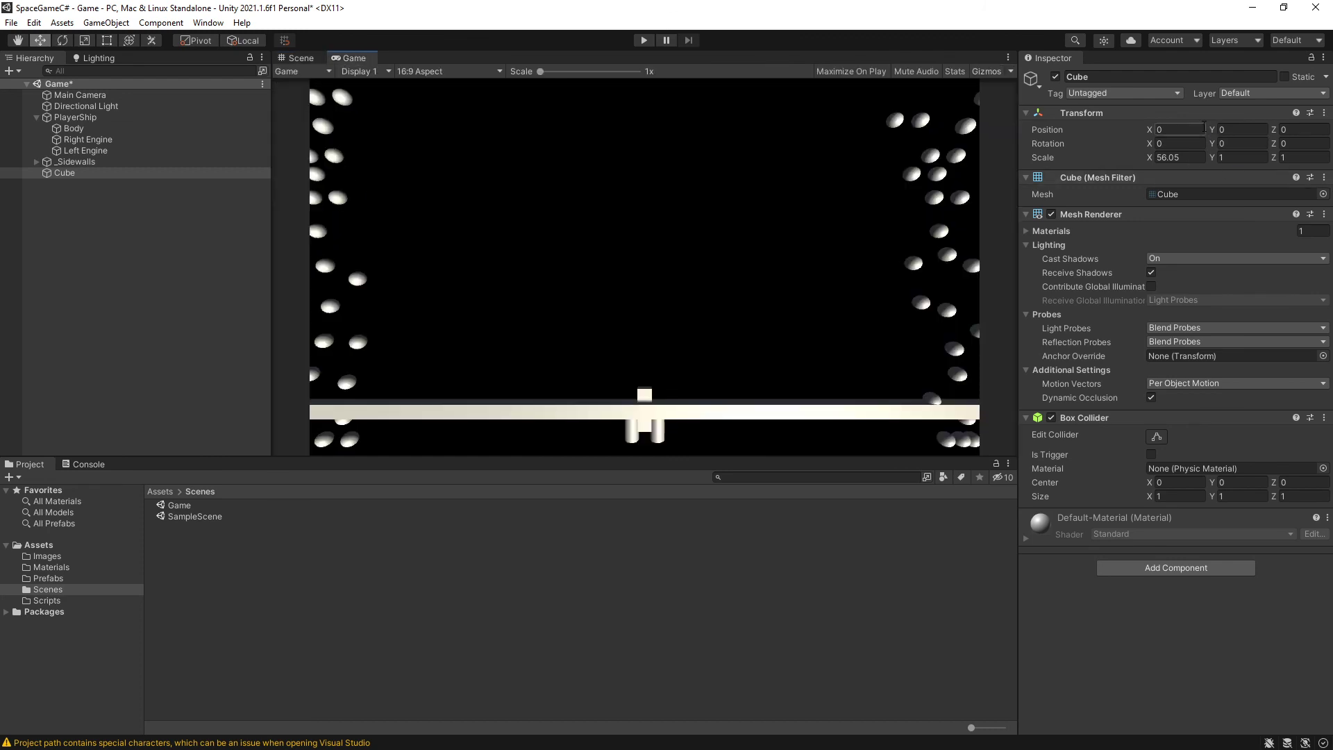
pyautogui.moveTo(1272, 130); pyautogui.dragTo(1244, 135)
pyautogui.write('-5.4')
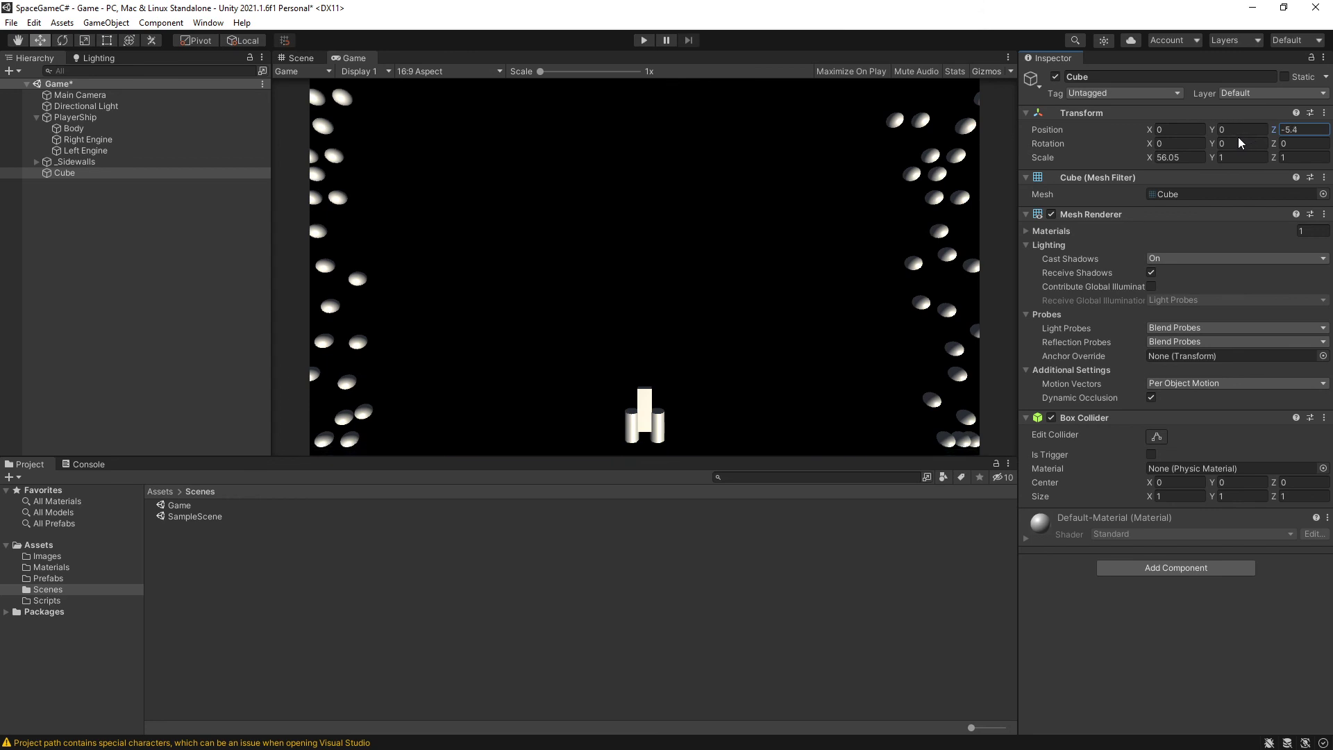
pyautogui.press('Return')
pyautogui.write('-5.5')
pyautogui.click(299, 58)
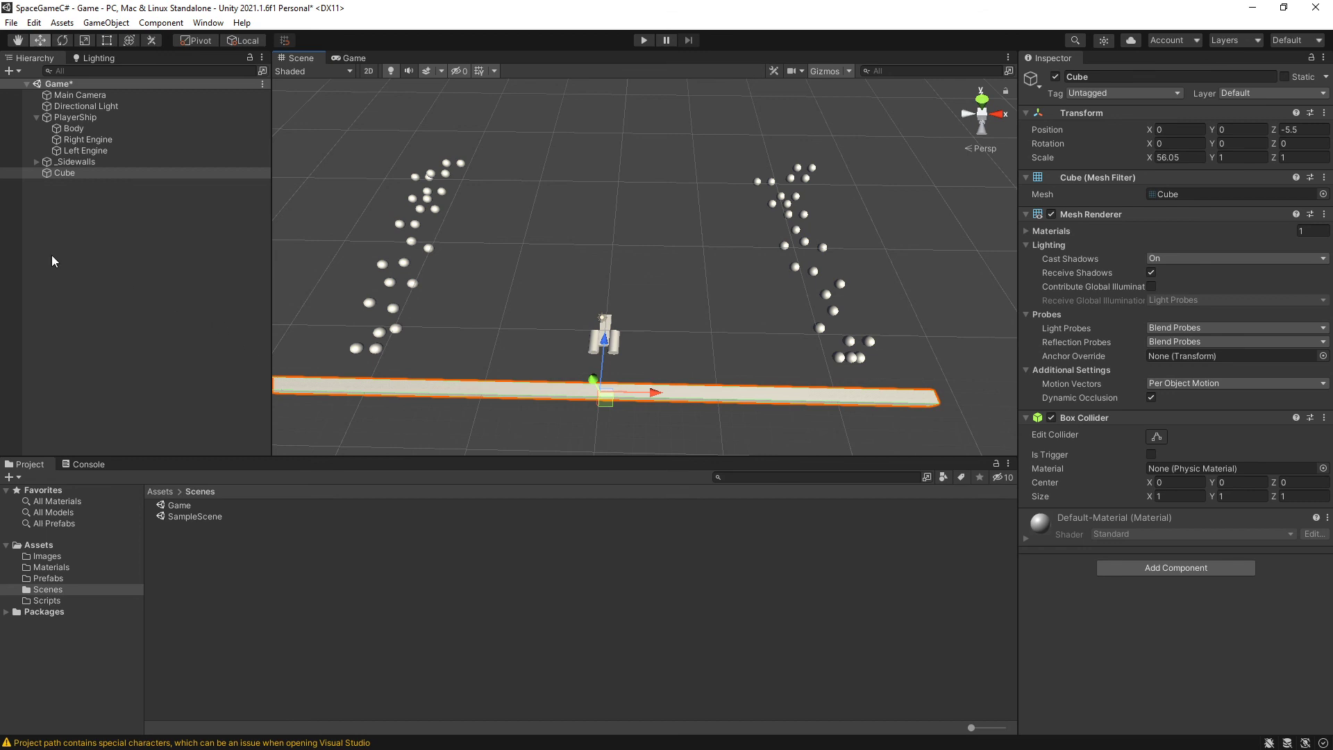
# Step: Rename the Cube to 'backwall', nest it under _Sidewalls, and collapse the group
pyautogui.click(61, 177)
pyautogui.click(61, 176)
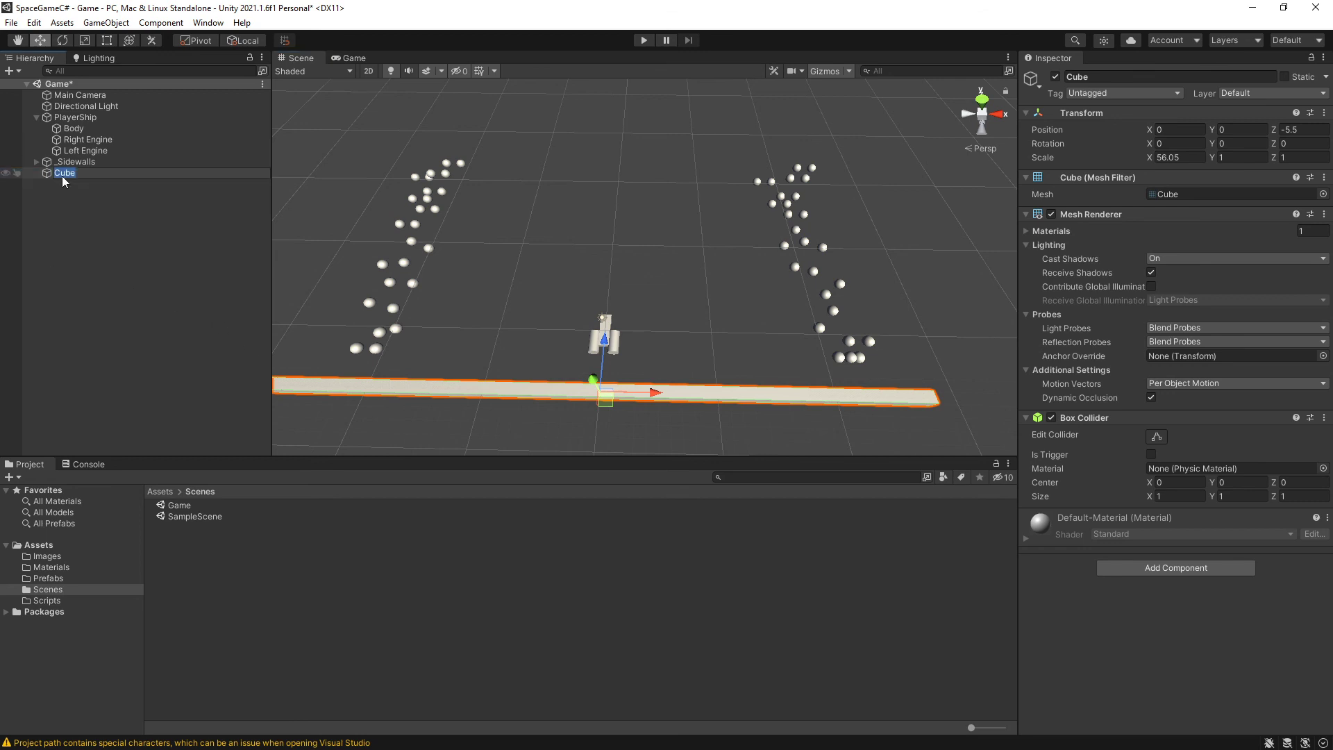
pyautogui.press('Return')
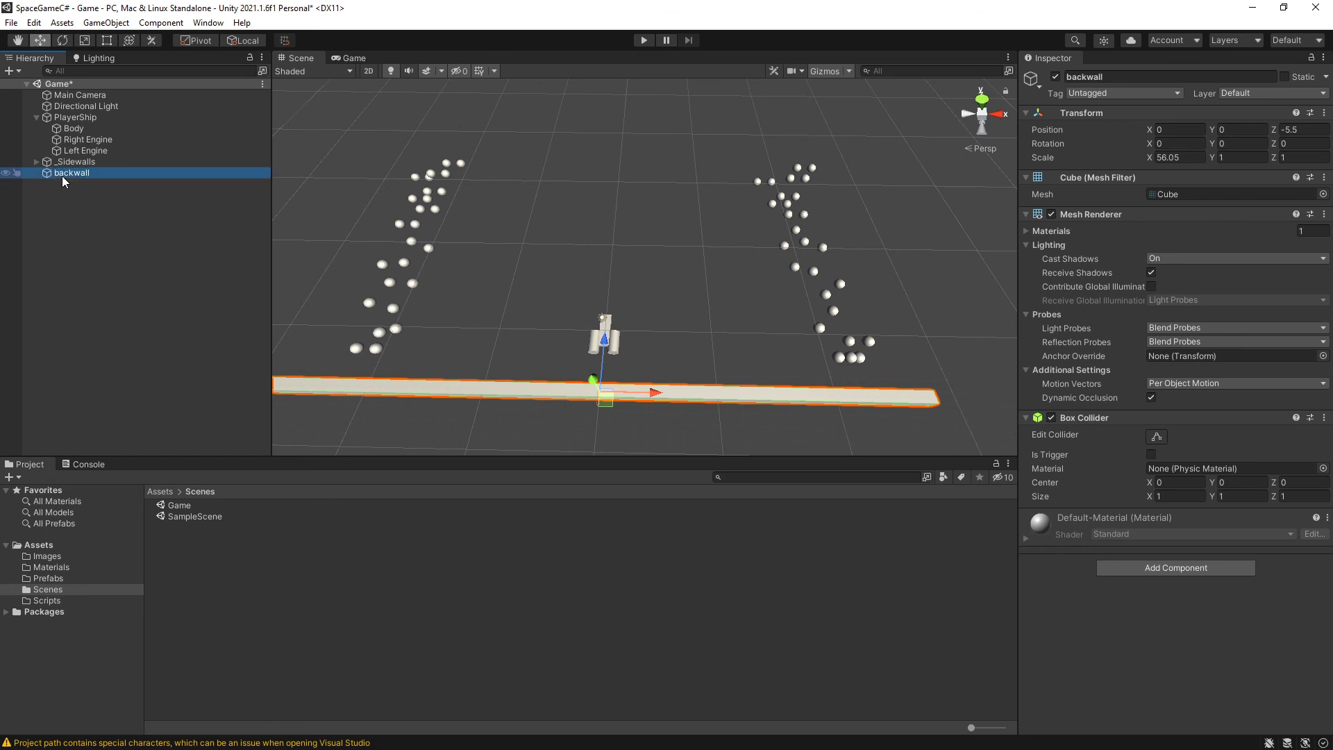
pyautogui.moveTo(67, 179); pyautogui.dragTo(69, 161)
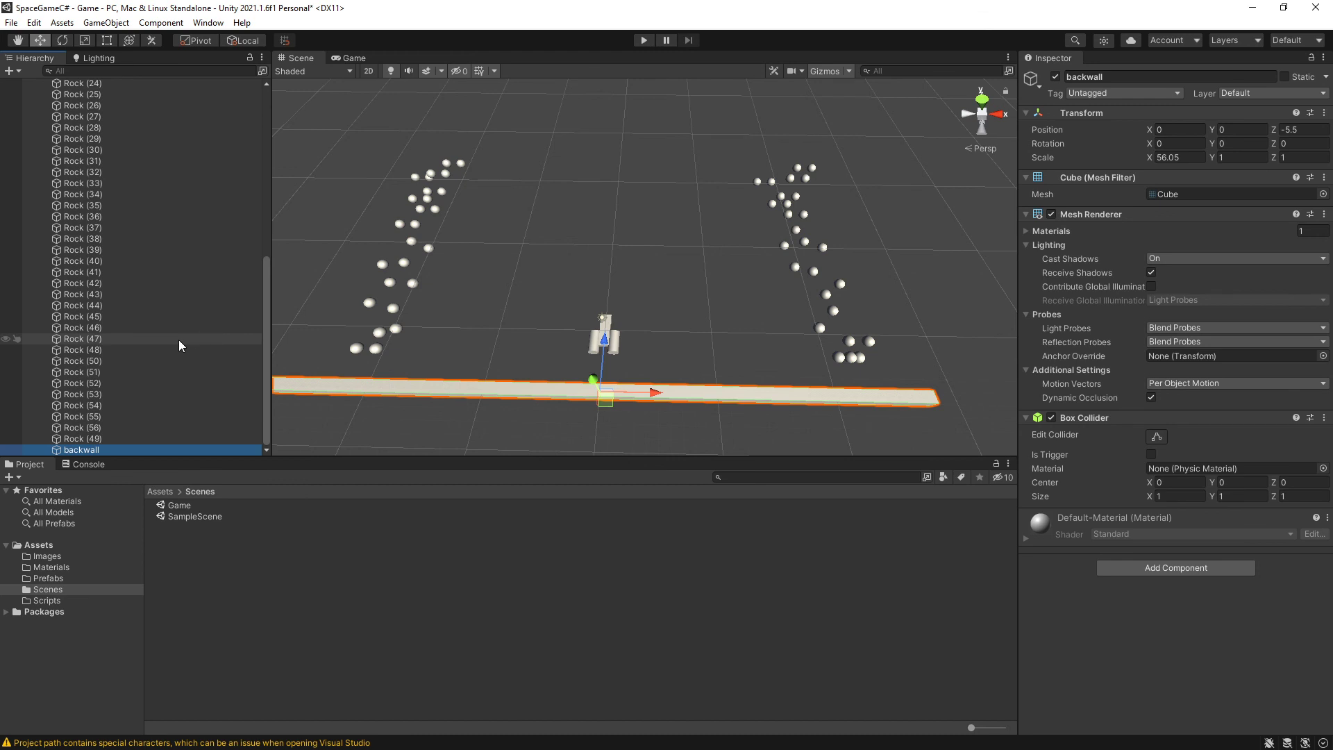
pyautogui.scroll(10, 178, 339)
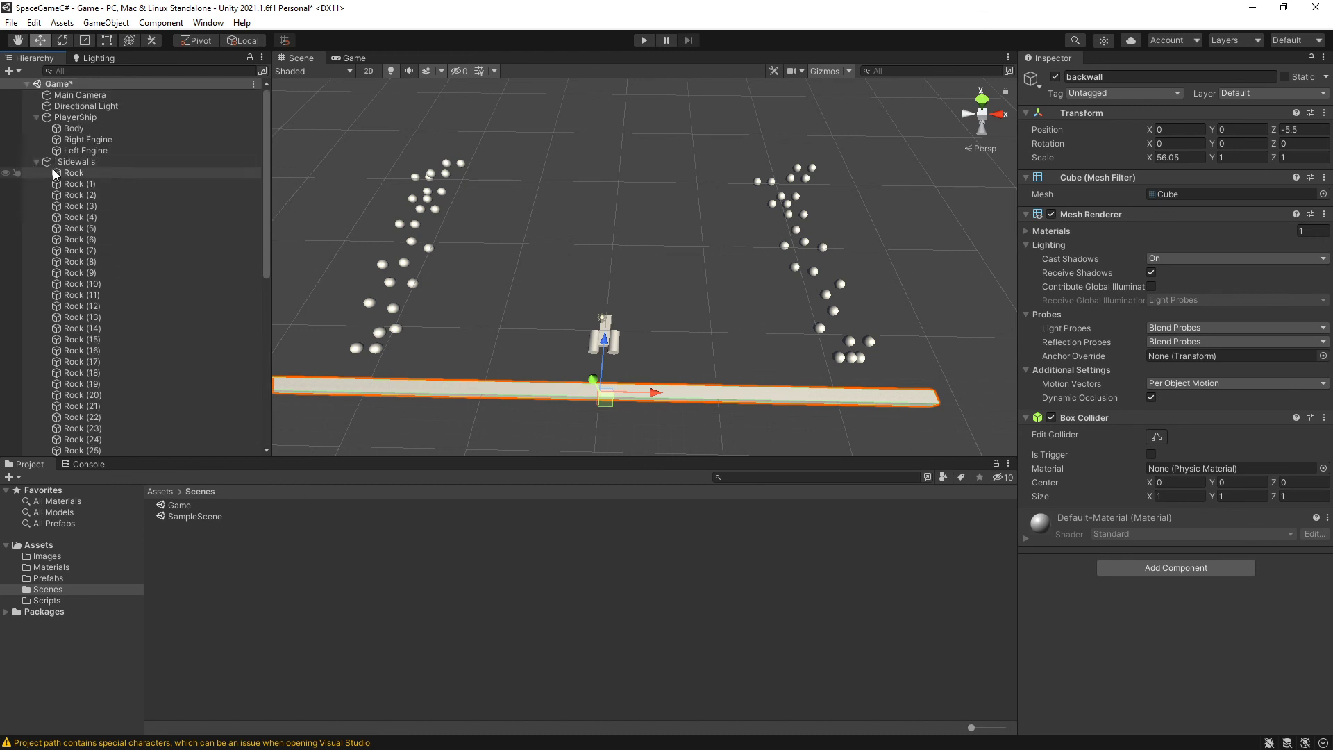
pyautogui.click(36, 162)
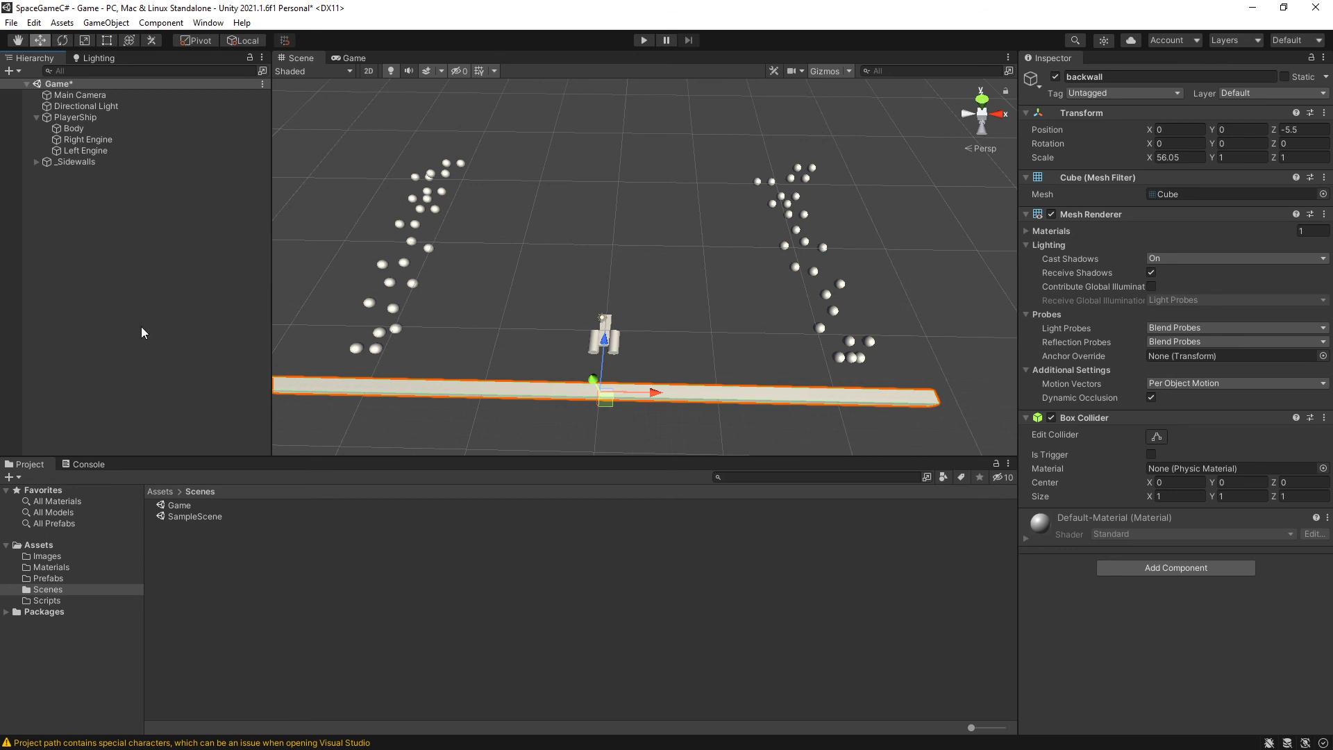
# Step: Save the Game scene with Ctrl+S
pyautogui.hotkey('ctrl', 's')
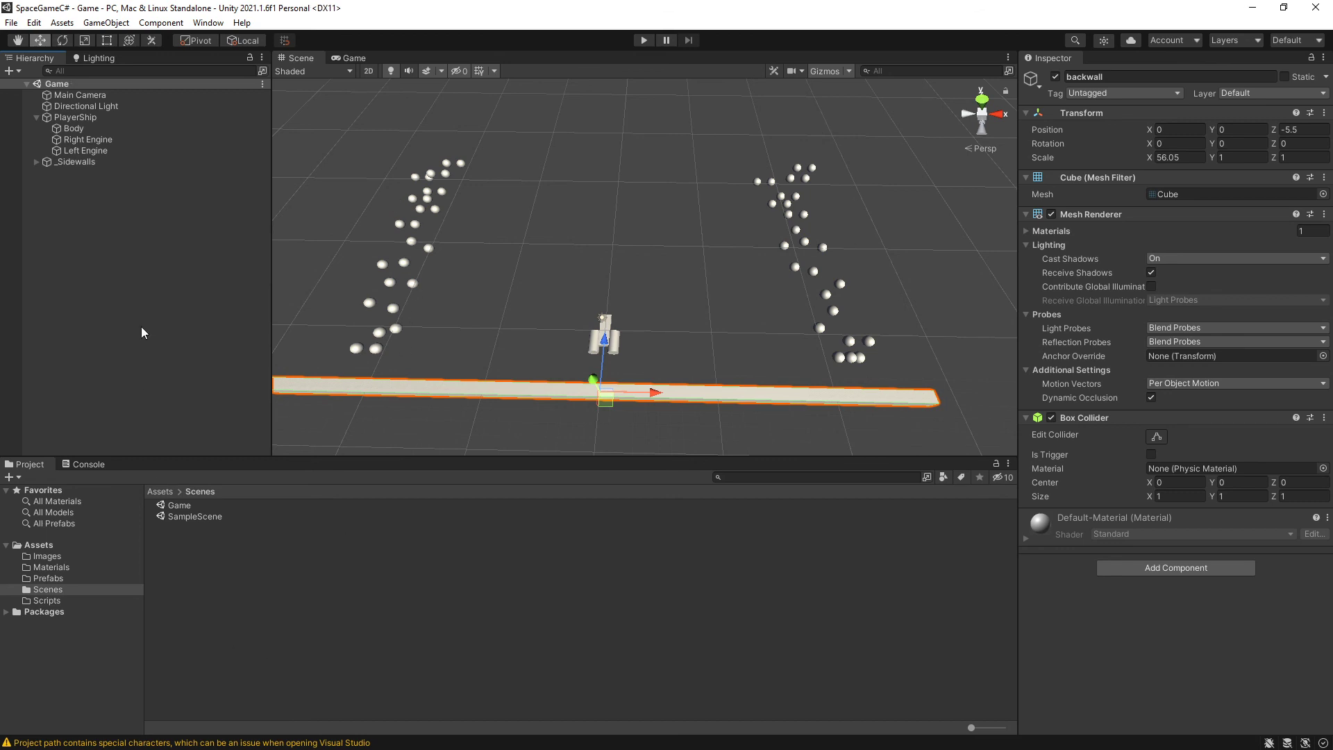